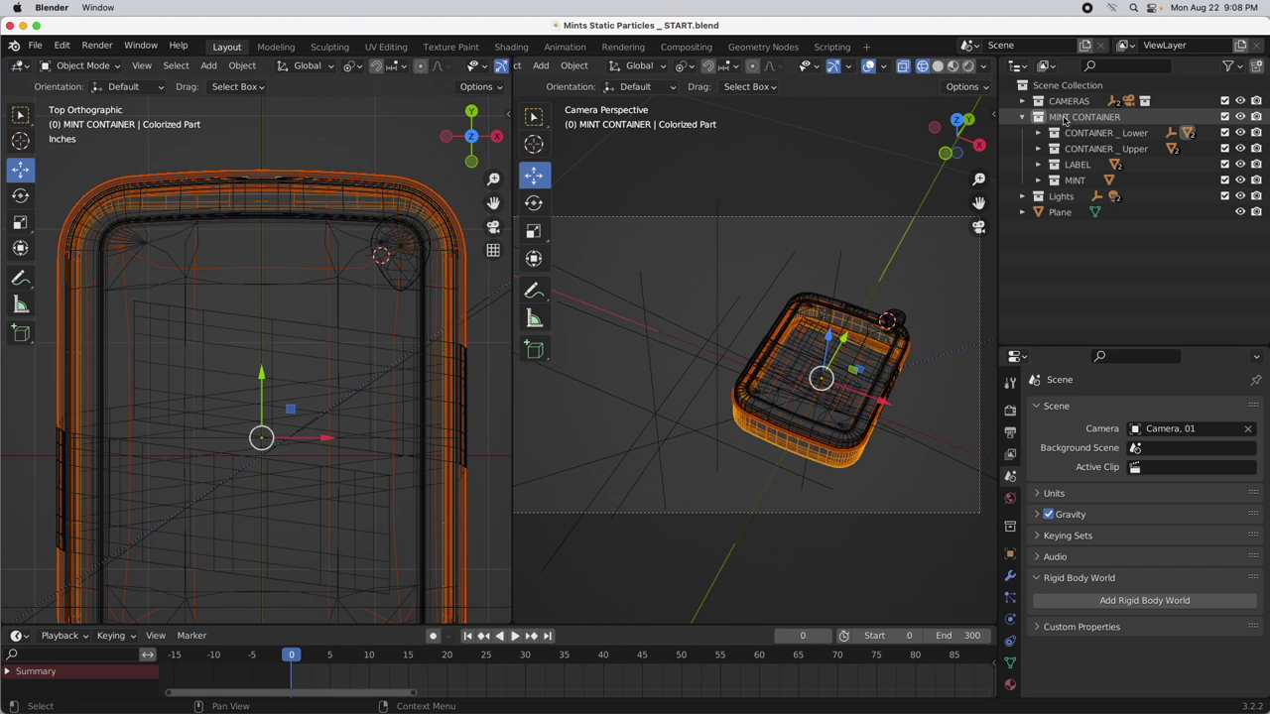
Expand MINT CONTAINER's CONTAINER_Lower down to its parts and select Colorized Part
{"action": "left_click", "coordinate": [1062, 120]}
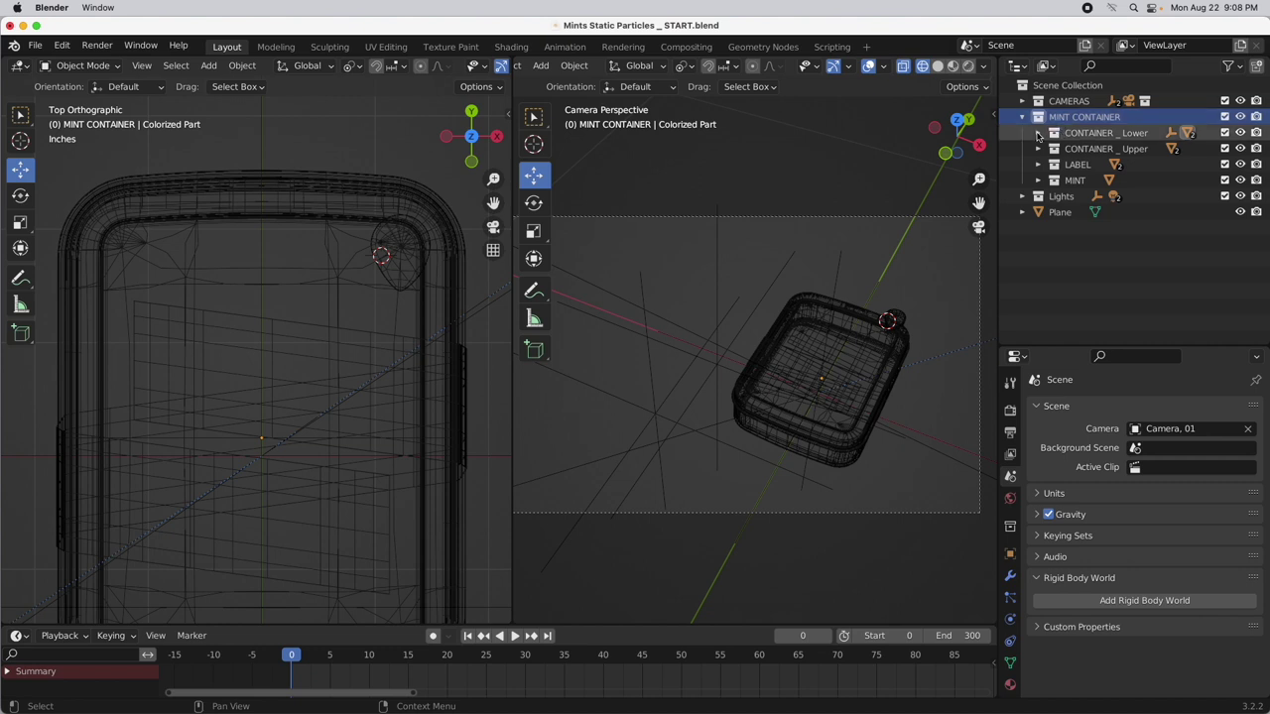
{"action": "left_click", "coordinate": [1055, 134]}
{"action": "left_click", "coordinate": [1038, 133]}
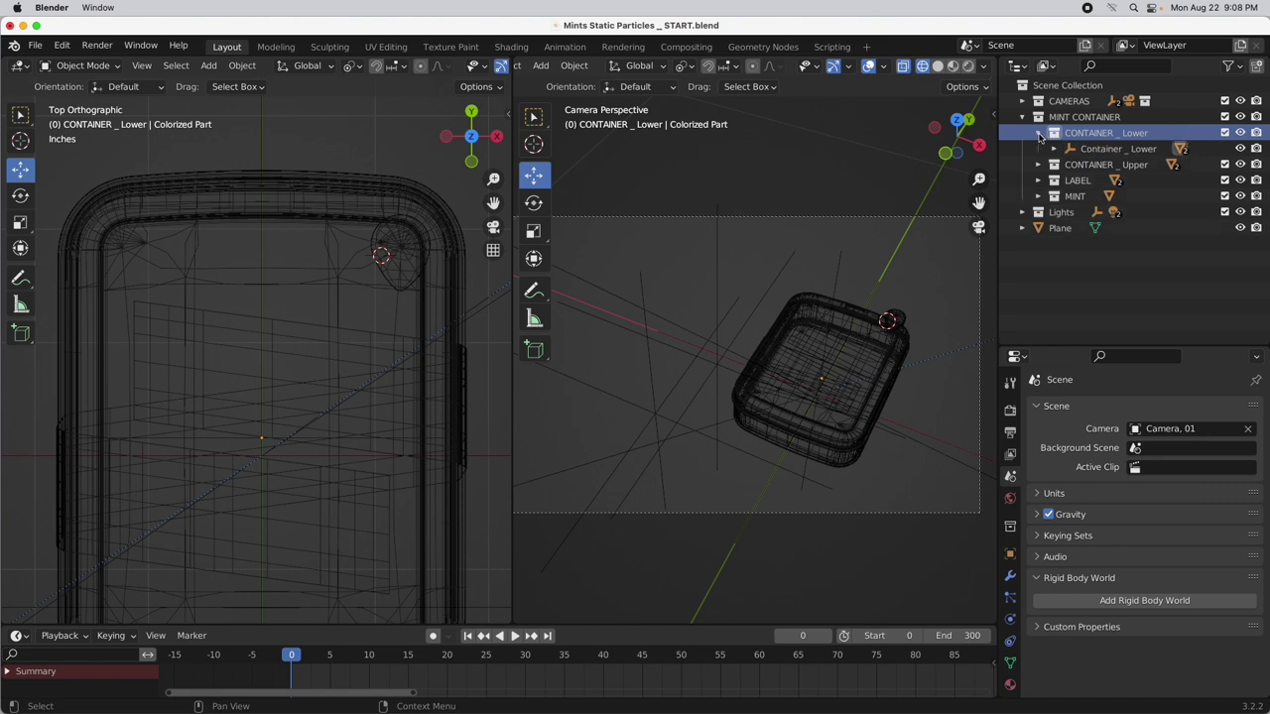
{"action": "left_click", "coordinate": [1052, 149]}
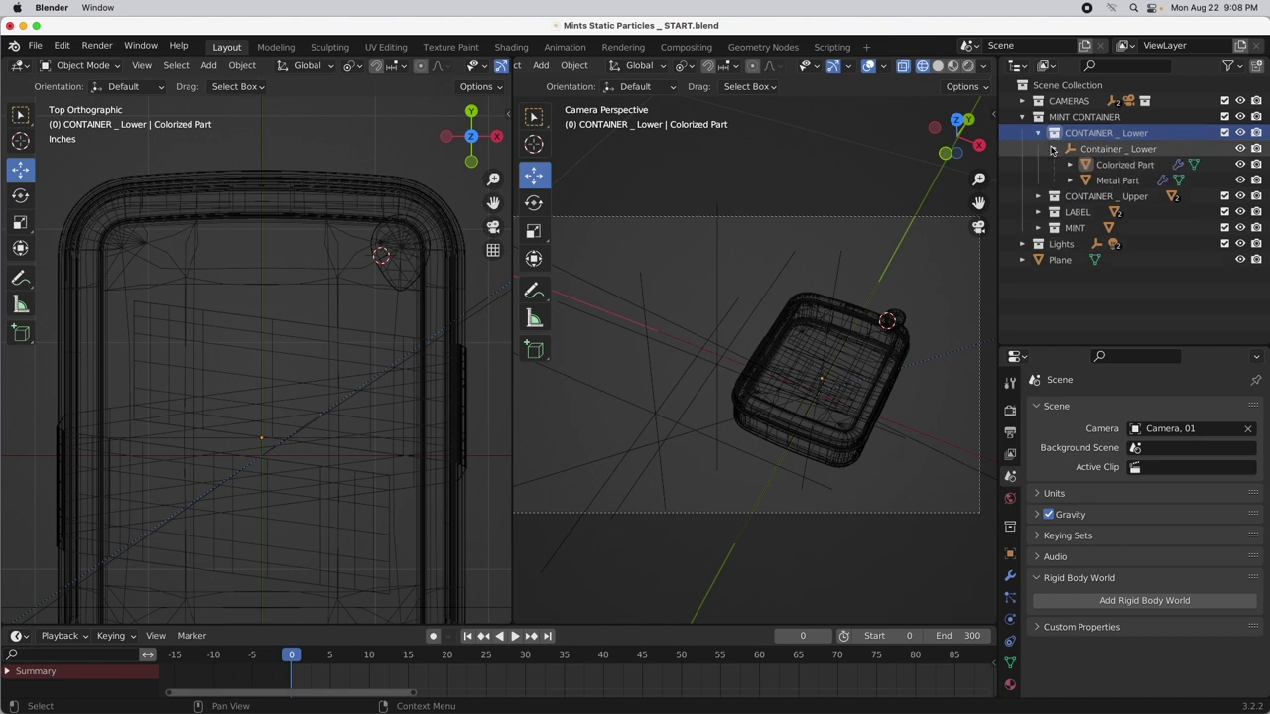
{"action": "left_click", "coordinate": [1122, 165]}
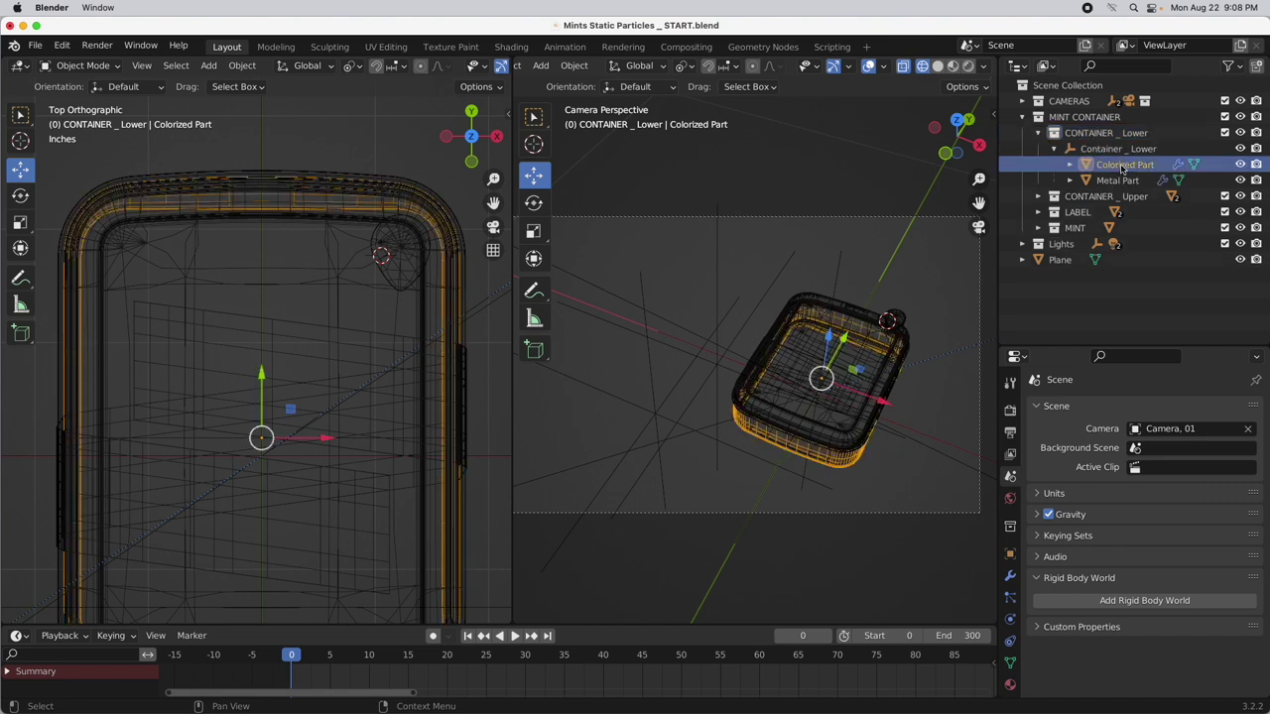
Switch the camera view to Rendered shading, briefly hiding and re-showing Colorized Part
{"action": "left_click", "coordinate": [967, 66]}
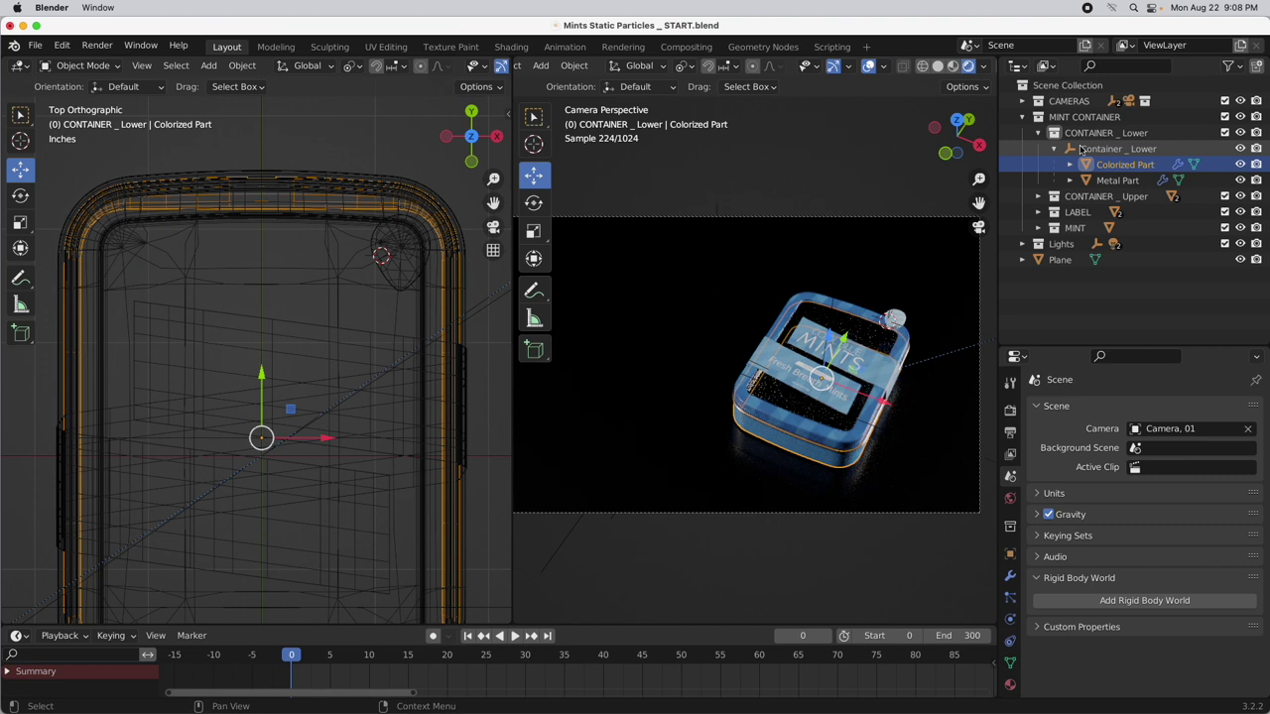
{"action": "left_click", "coordinate": [1239, 165]}
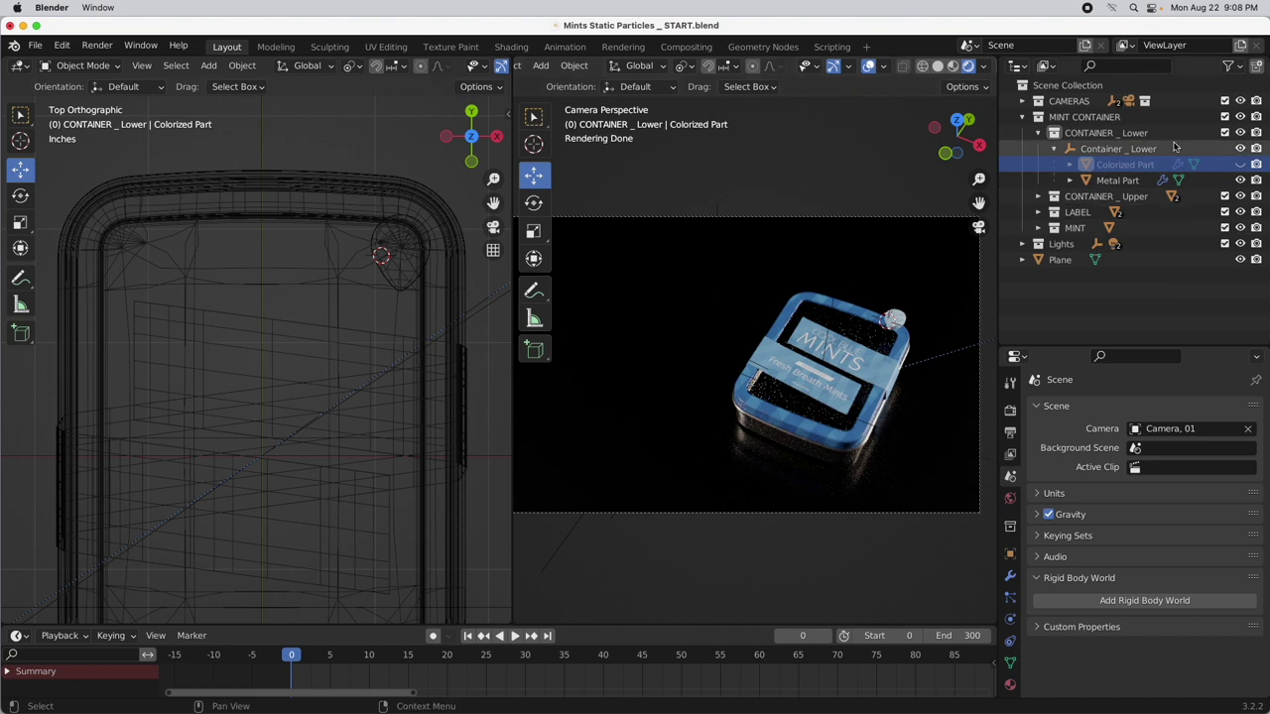
{"action": "left_click", "coordinate": [1240, 164]}
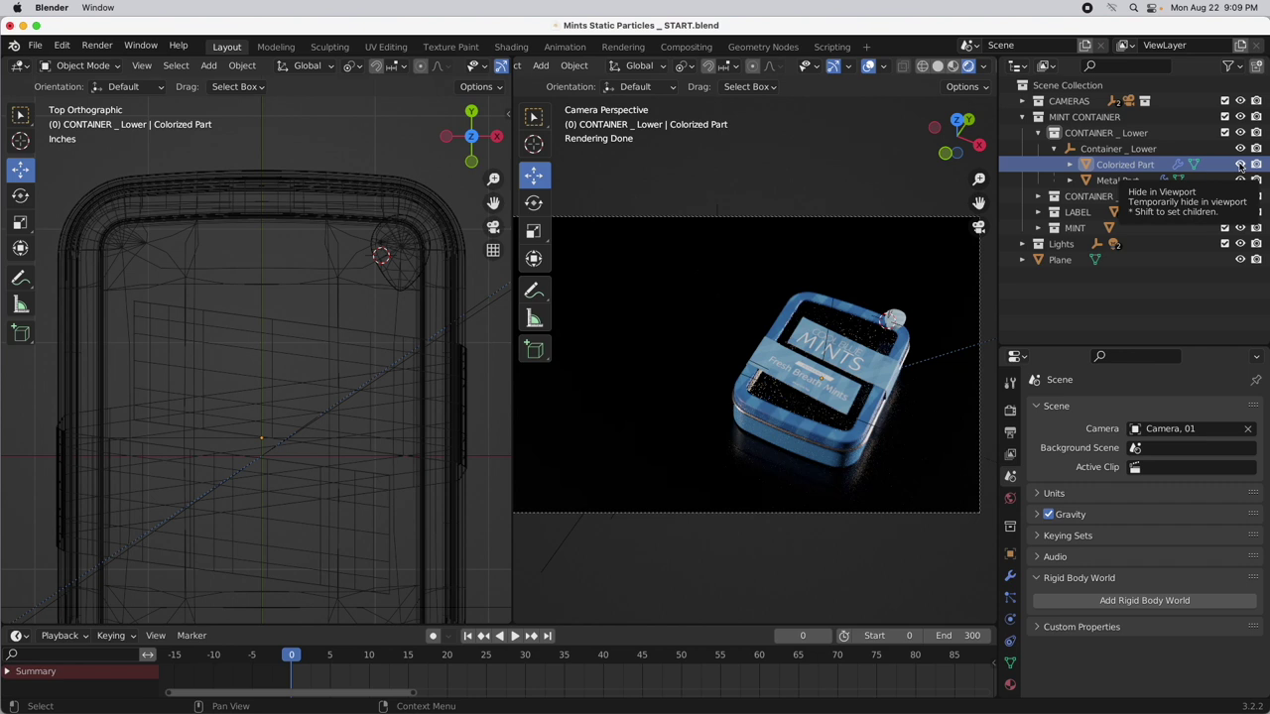
Return to Wireframe, exclude CONTAINER_Upper and LABEL, and select Metal Part
{"action": "left_click", "coordinate": [921, 66]}
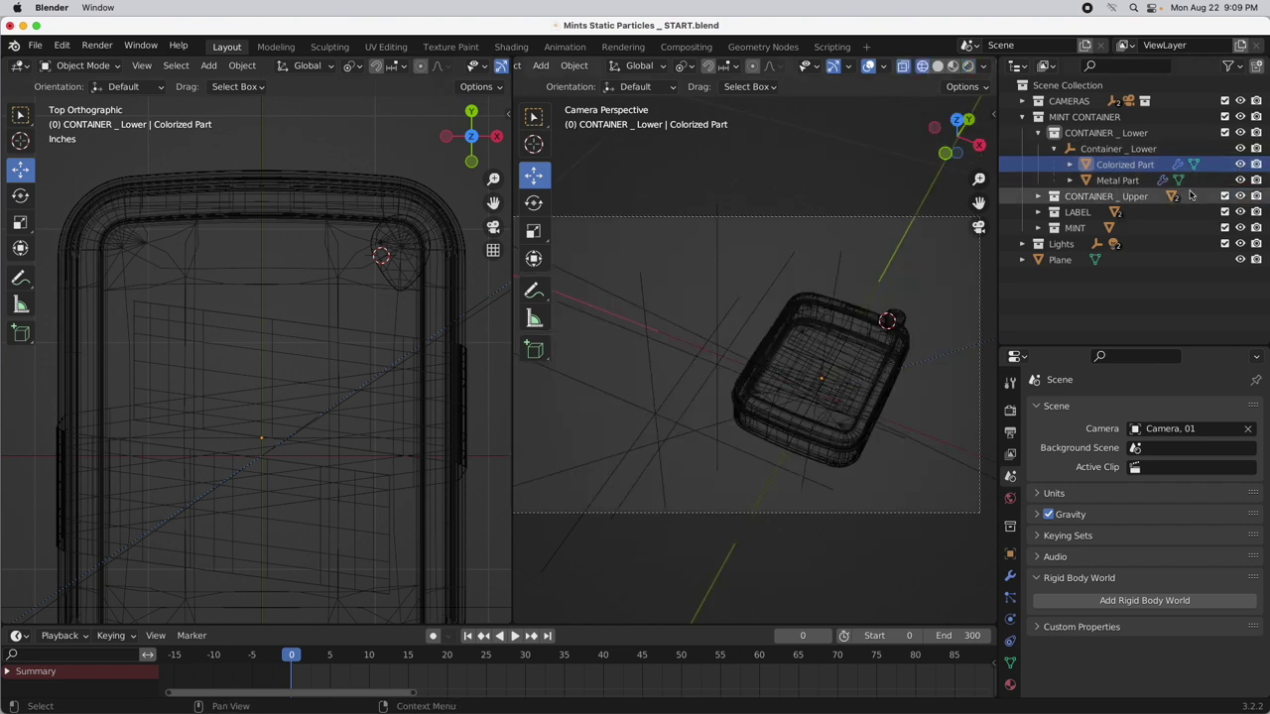
{"action": "left_click", "coordinate": [1223, 196]}
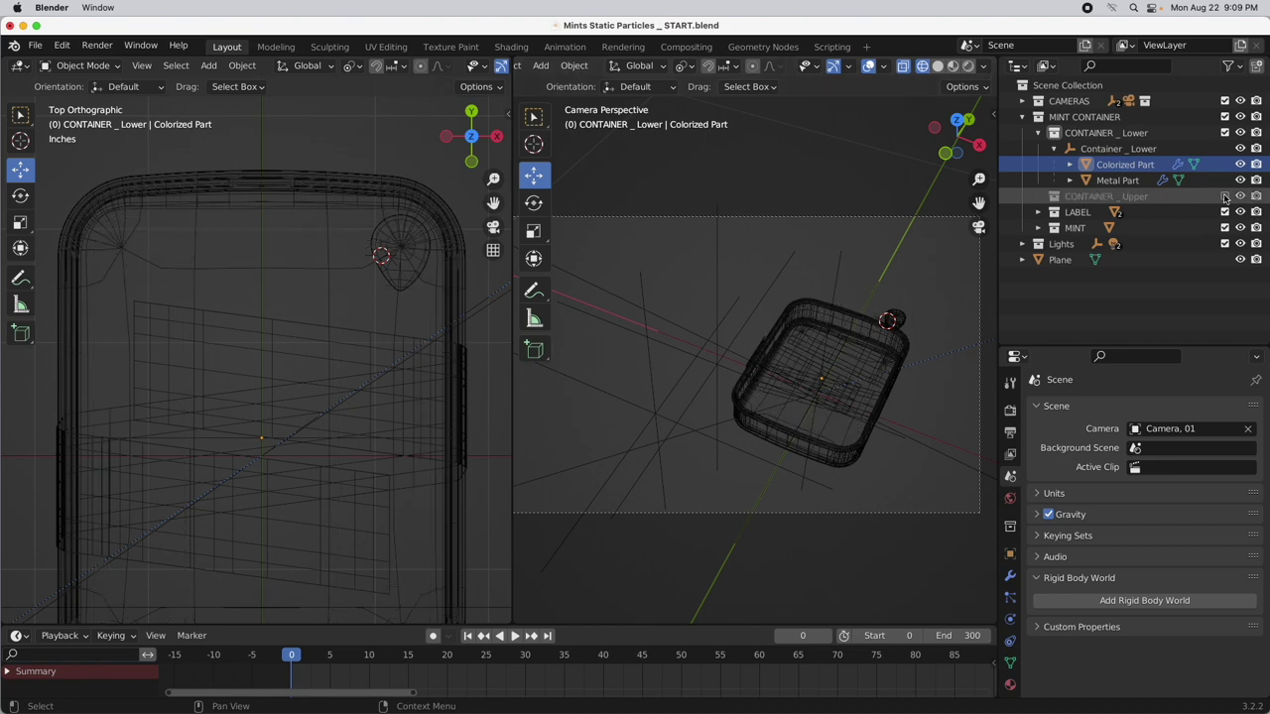
{"action": "left_click", "coordinate": [1224, 212]}
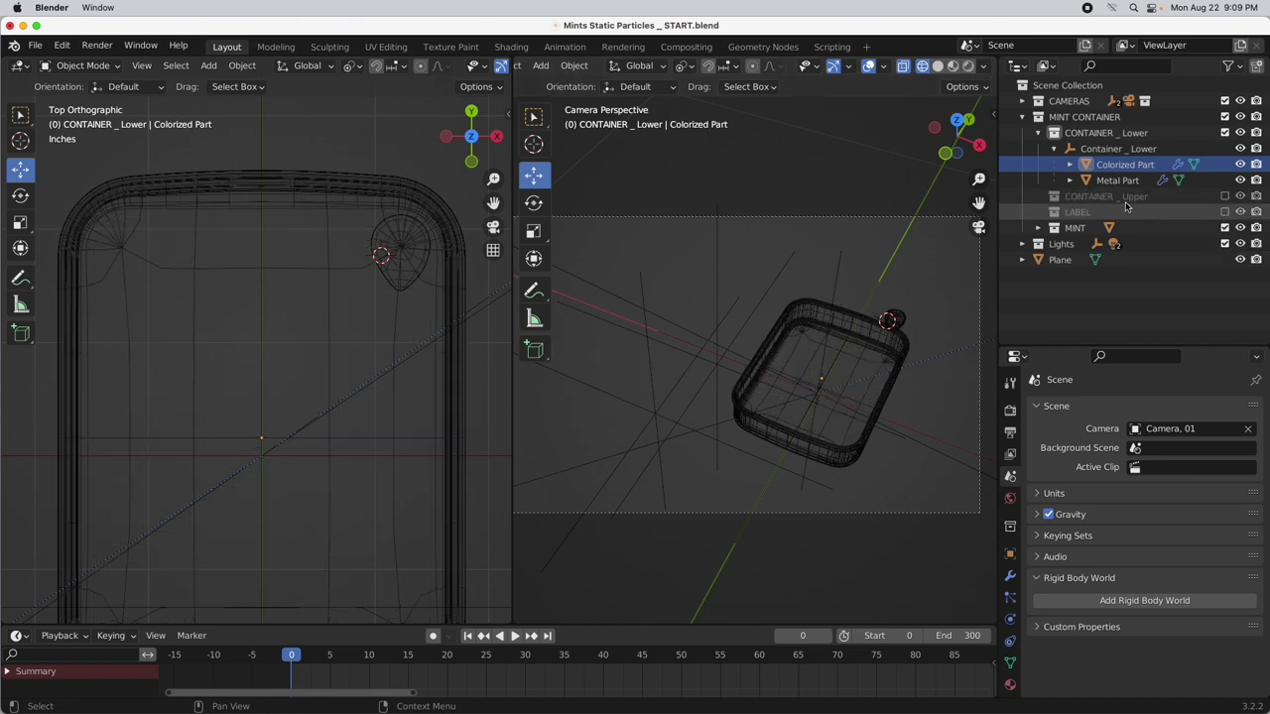
{"action": "left_click", "coordinate": [1103, 181]}
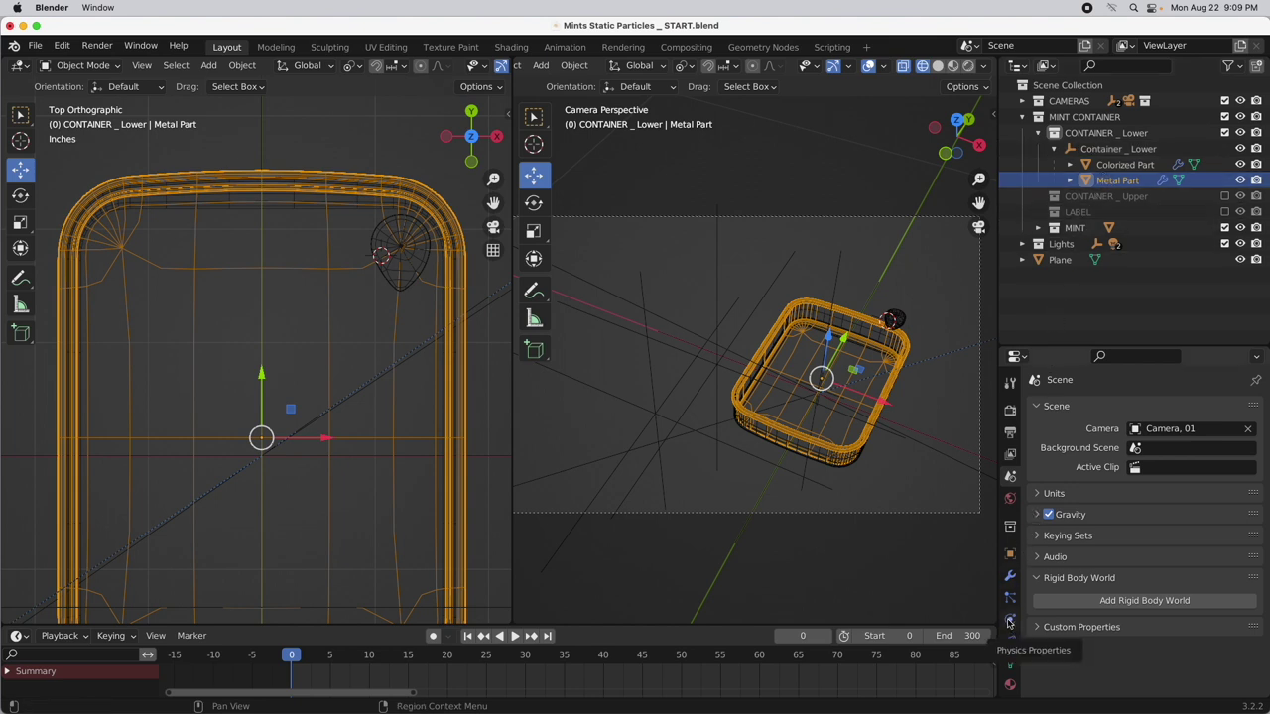
Add a Passive rigid body with a Mesh collision shape to the Metal Part
{"action": "left_click", "coordinate": [1009, 622]}
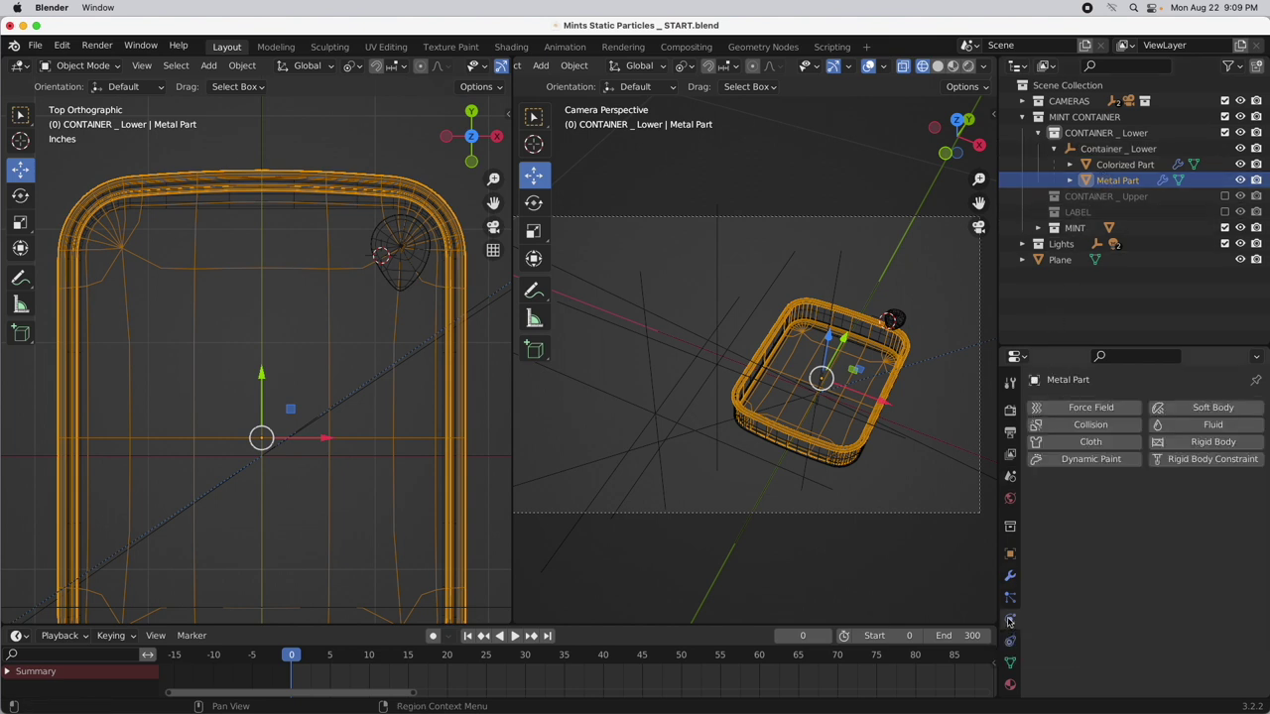
{"action": "left_click", "coordinate": [1181, 443]}
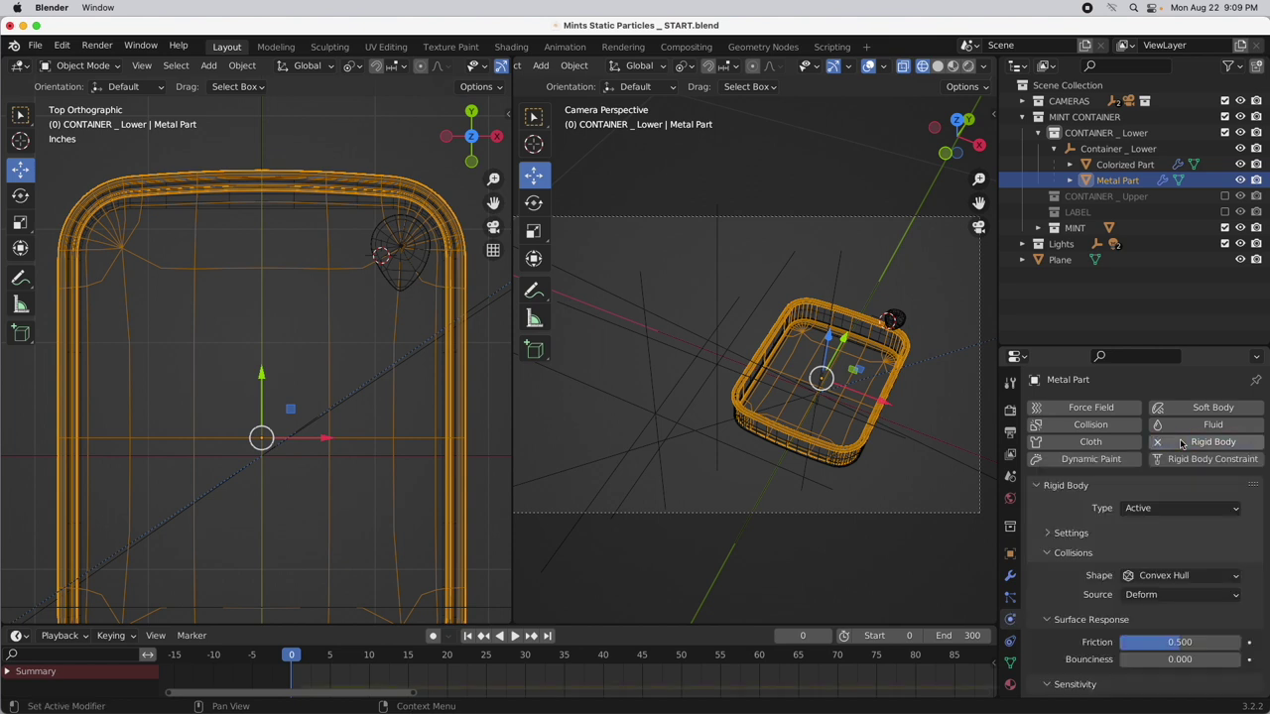
{"action": "left_click", "coordinate": [1153, 510]}
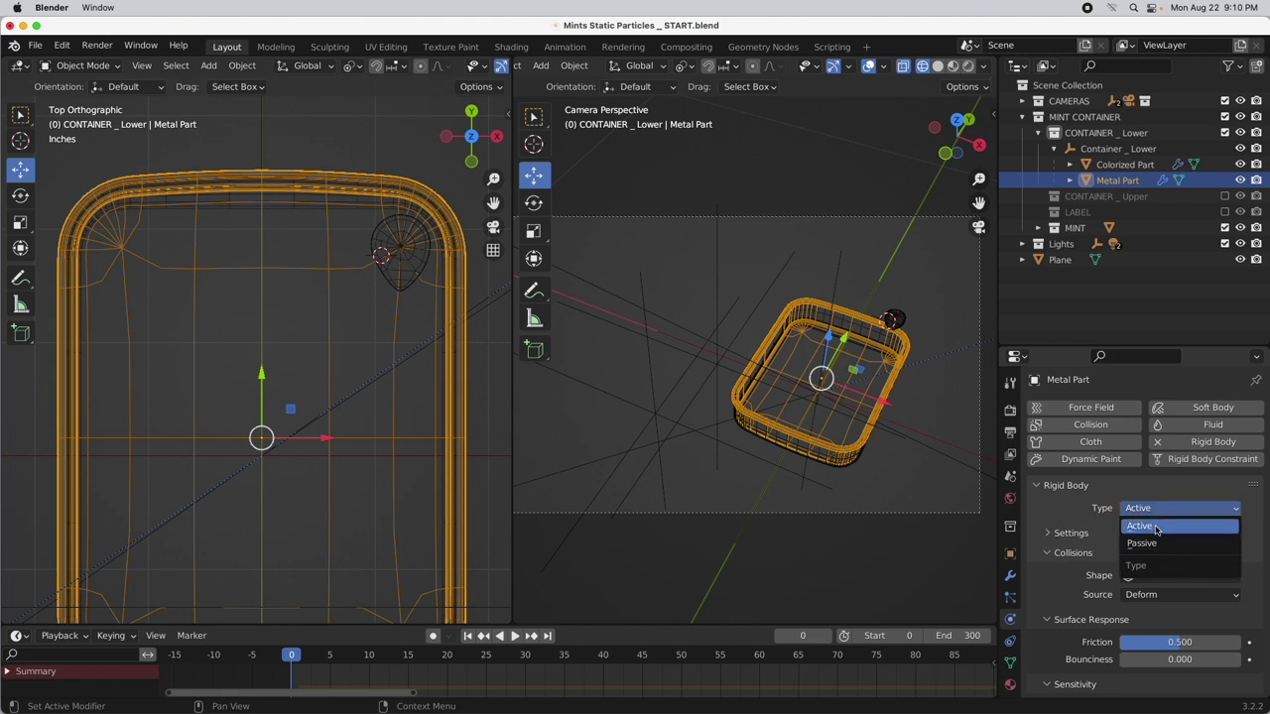
{"action": "left_click", "coordinate": [1157, 545]}
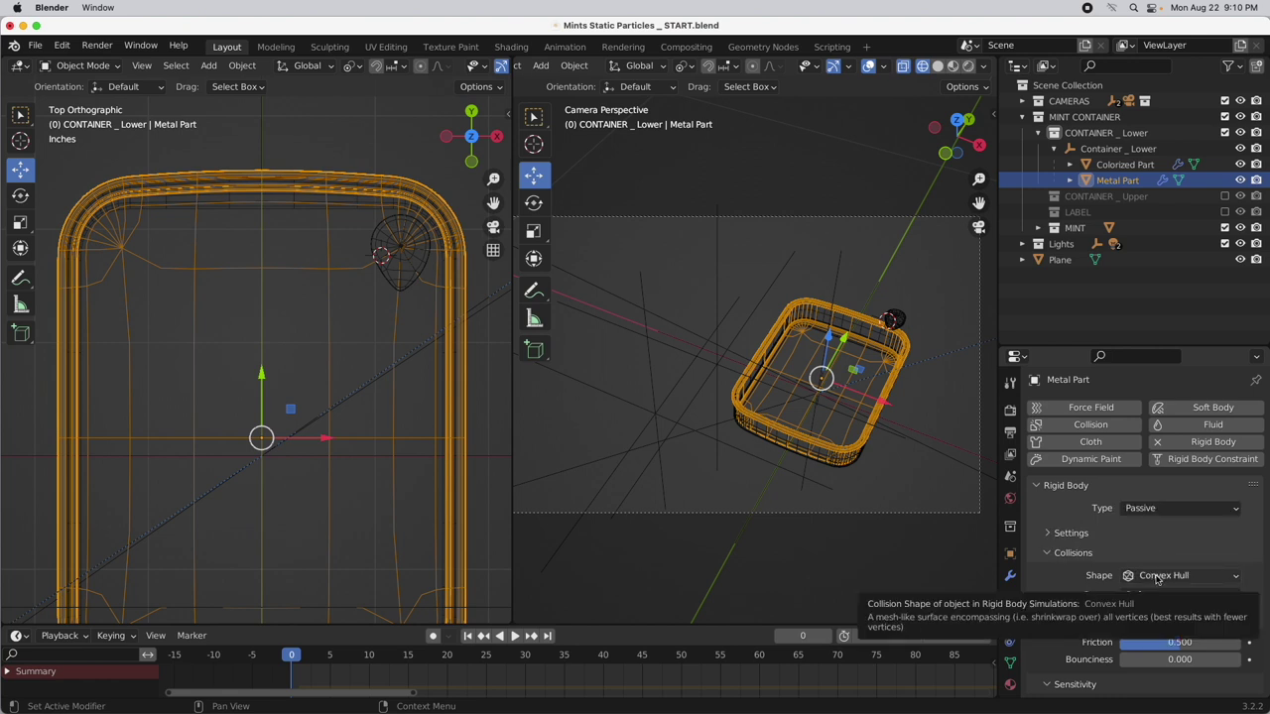
{"action": "left_click", "coordinate": [1157, 577]}
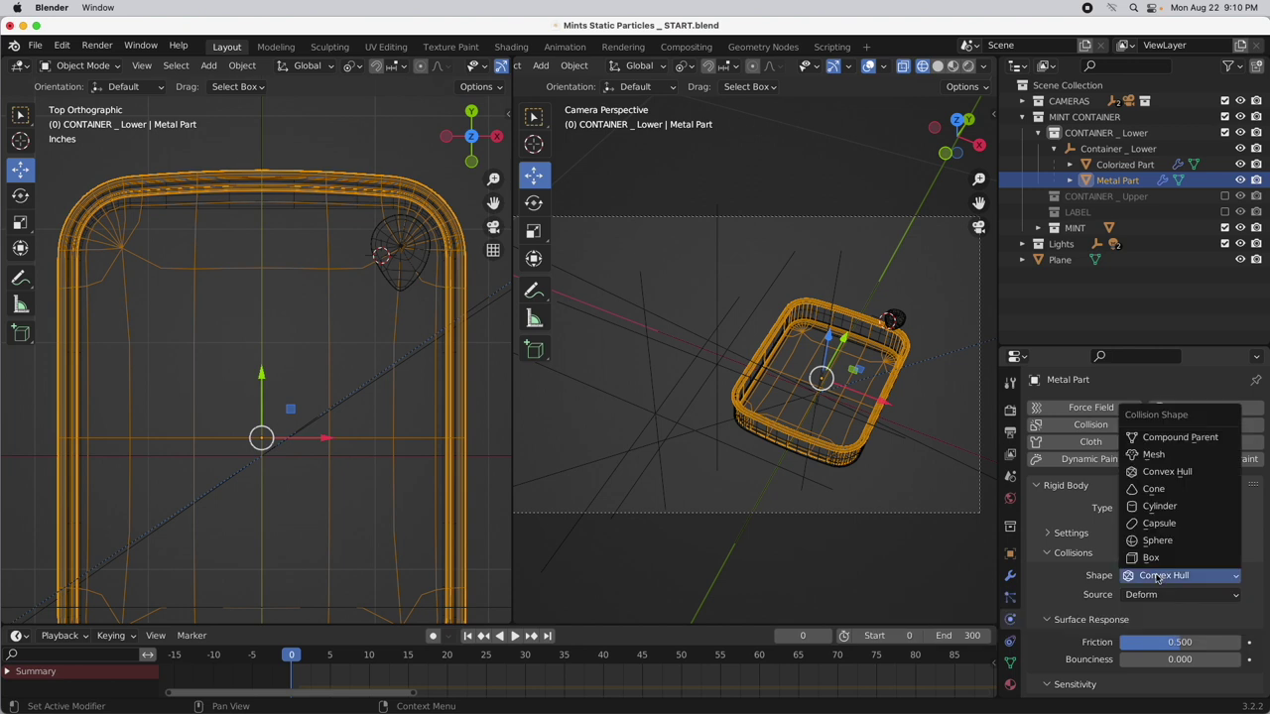
{"action": "left_click", "coordinate": [1160, 454]}
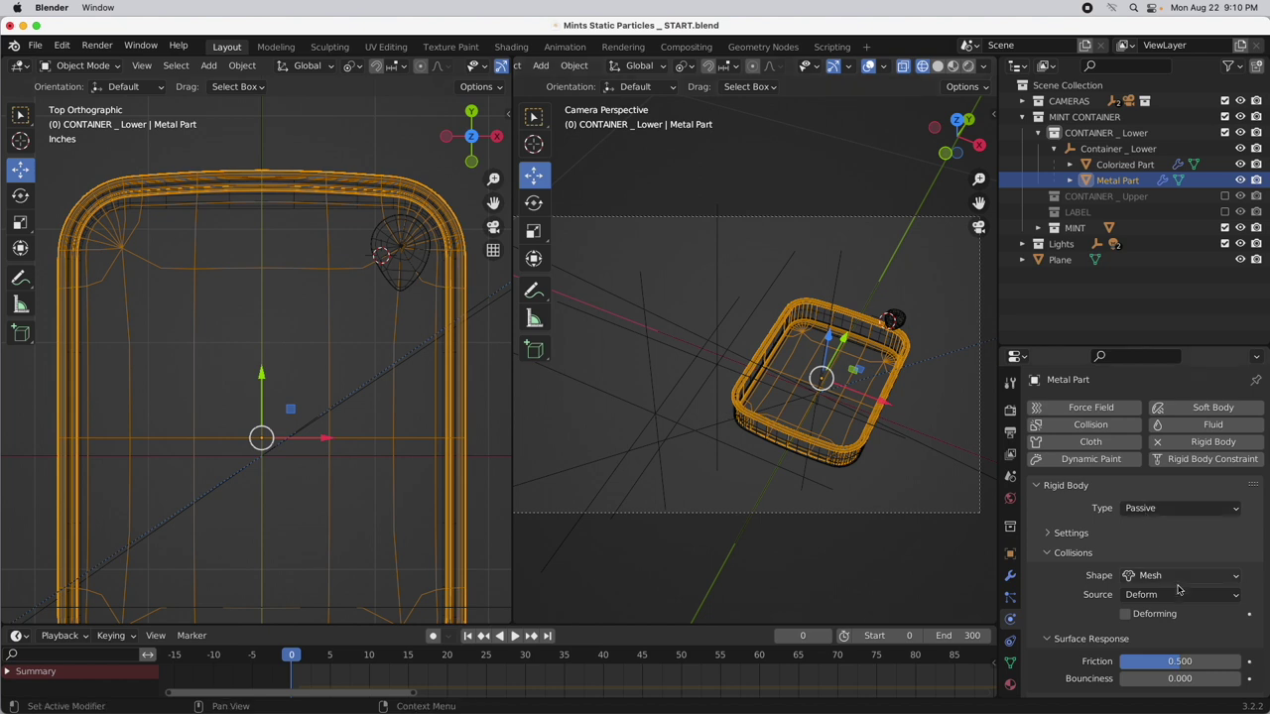
Set the Metal Part's rigid body collision Margin to .01
{"action": "scroll", "coordinate": [1245, 553], "scroll_direction": "down", "scroll_amount": 3}
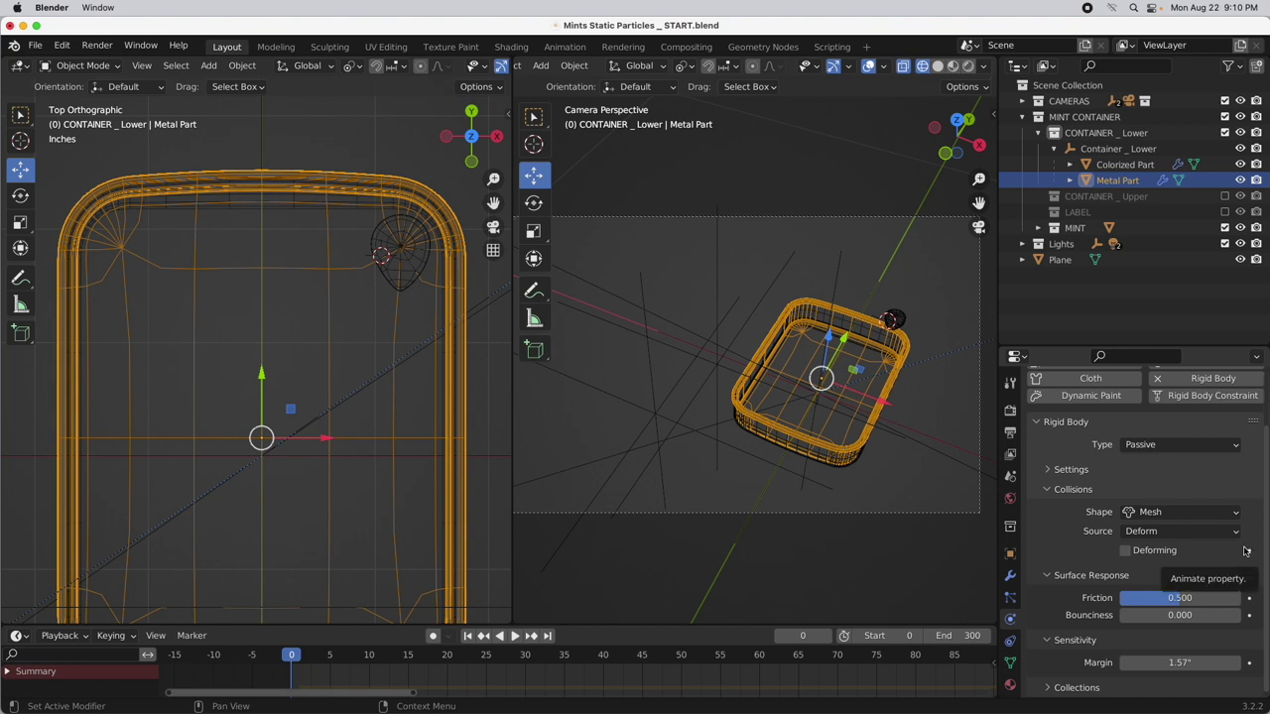
{"action": "left_click", "coordinate": [1181, 662]}
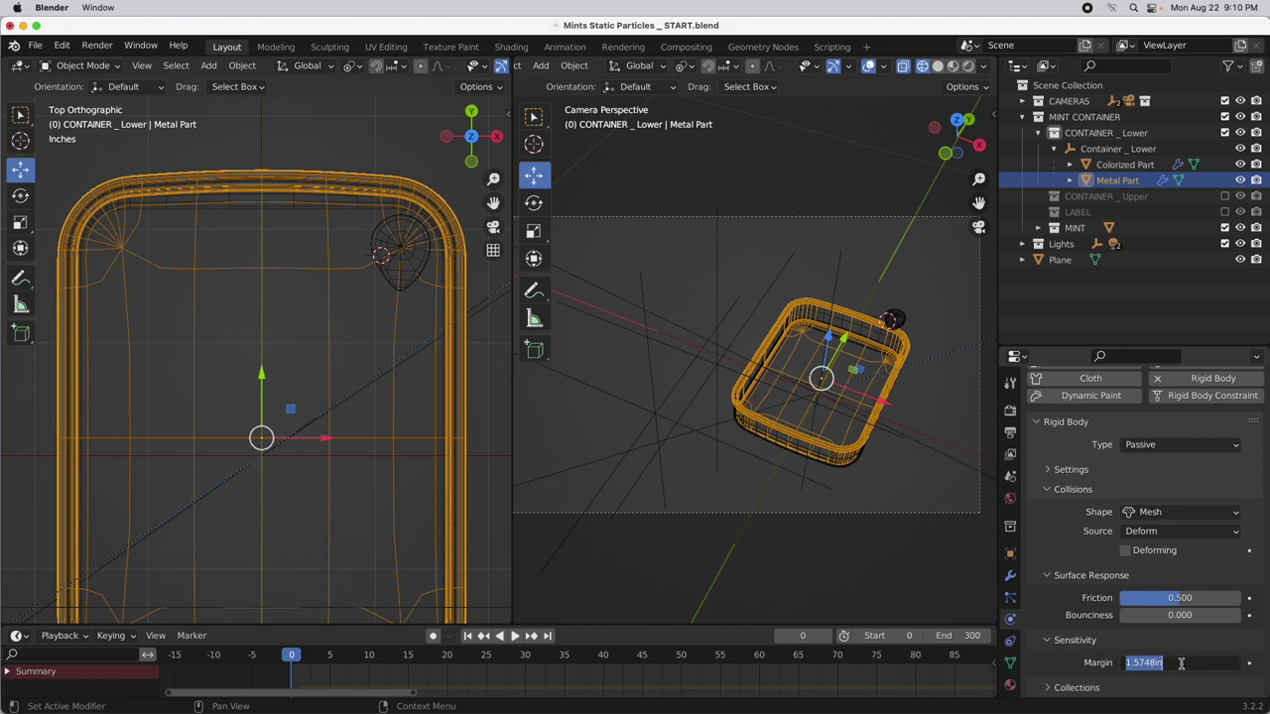
{"action": "type", "text": ".01"}
{"action": "key", "text": "Return"}
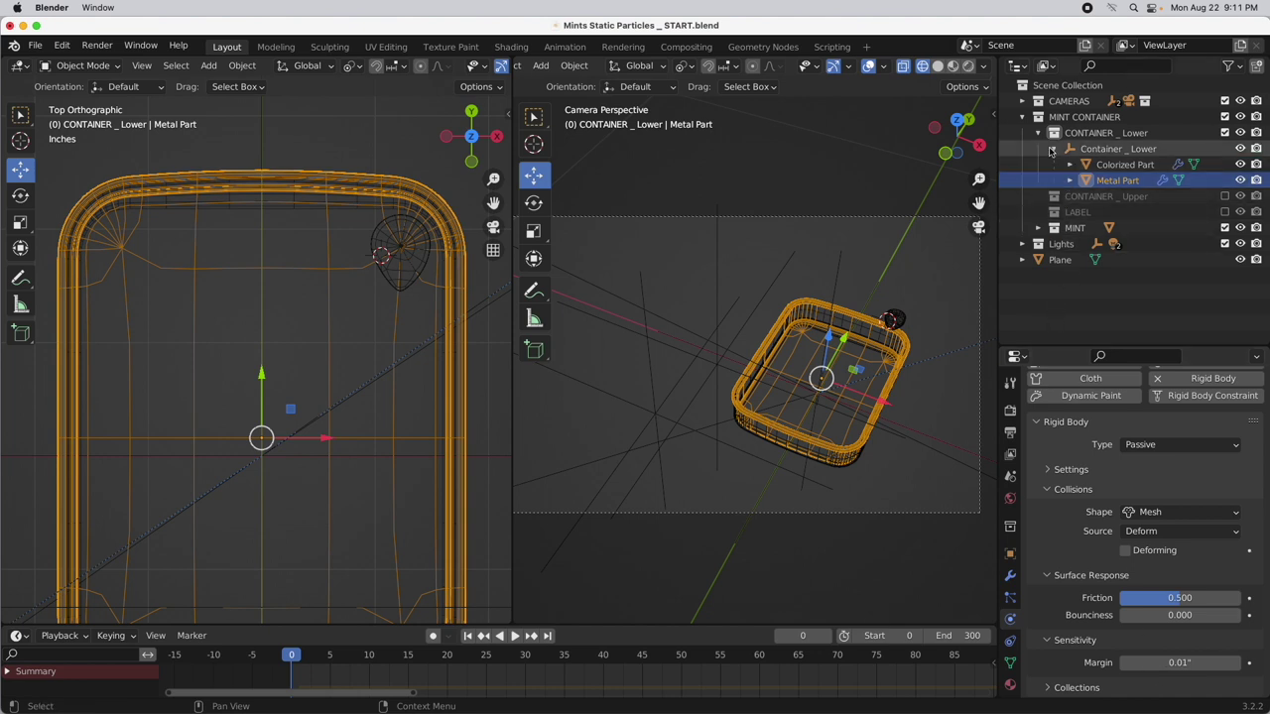
Collapse CONTAINER_Lower, expand MINT, and add rigid body physics to Single Mint
{"action": "left_click", "coordinate": [1051, 148]}
{"action": "left_click", "coordinate": [1037, 132]}
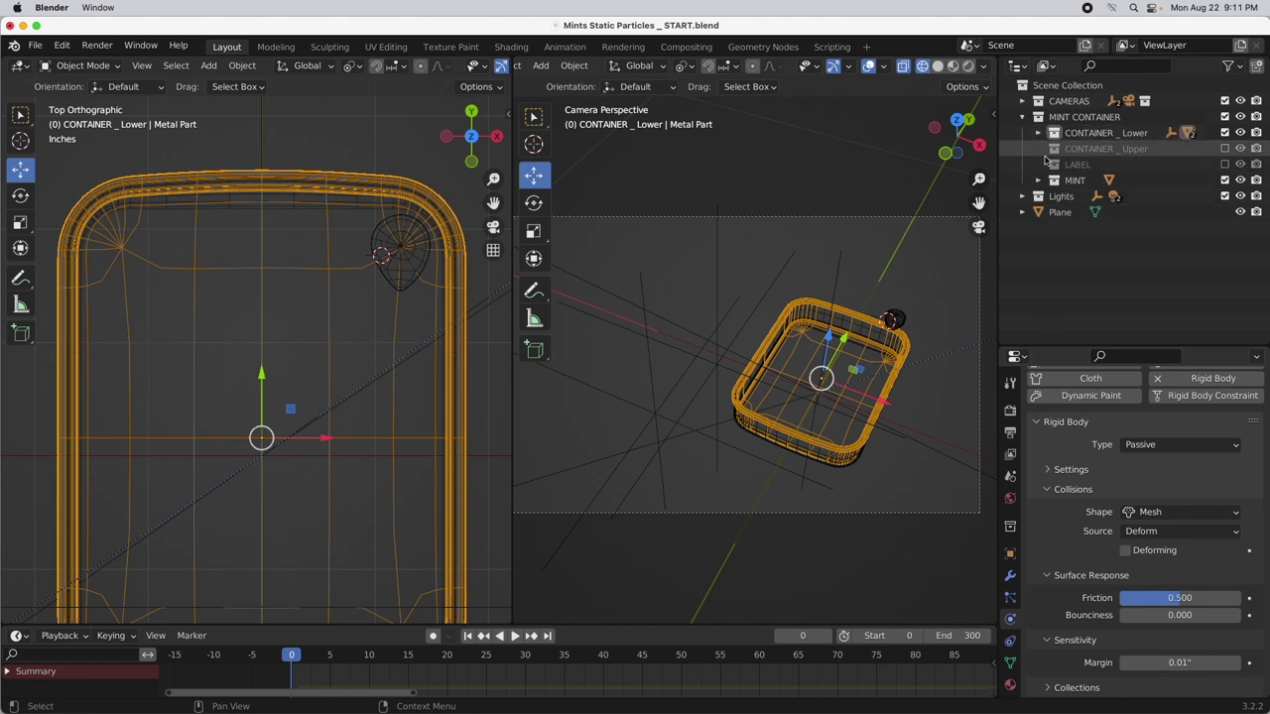
{"action": "left_click", "coordinate": [1039, 181]}
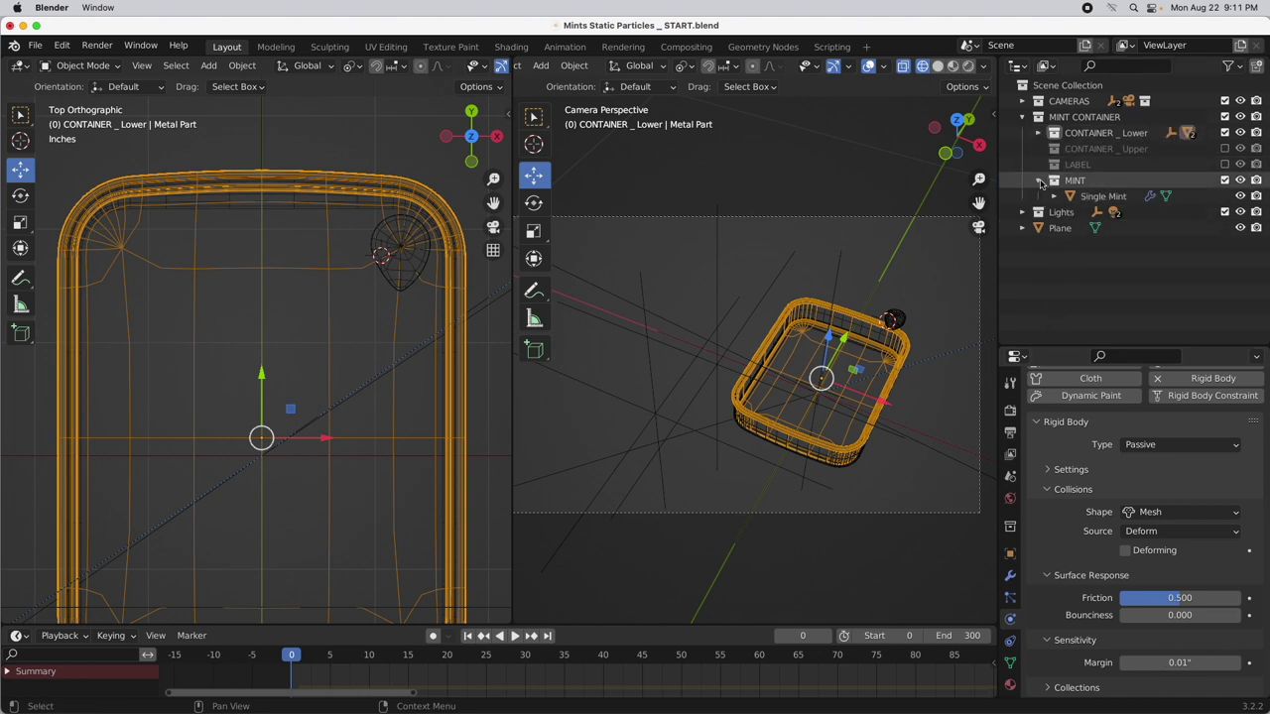
{"action": "left_click", "coordinate": [1100, 197]}
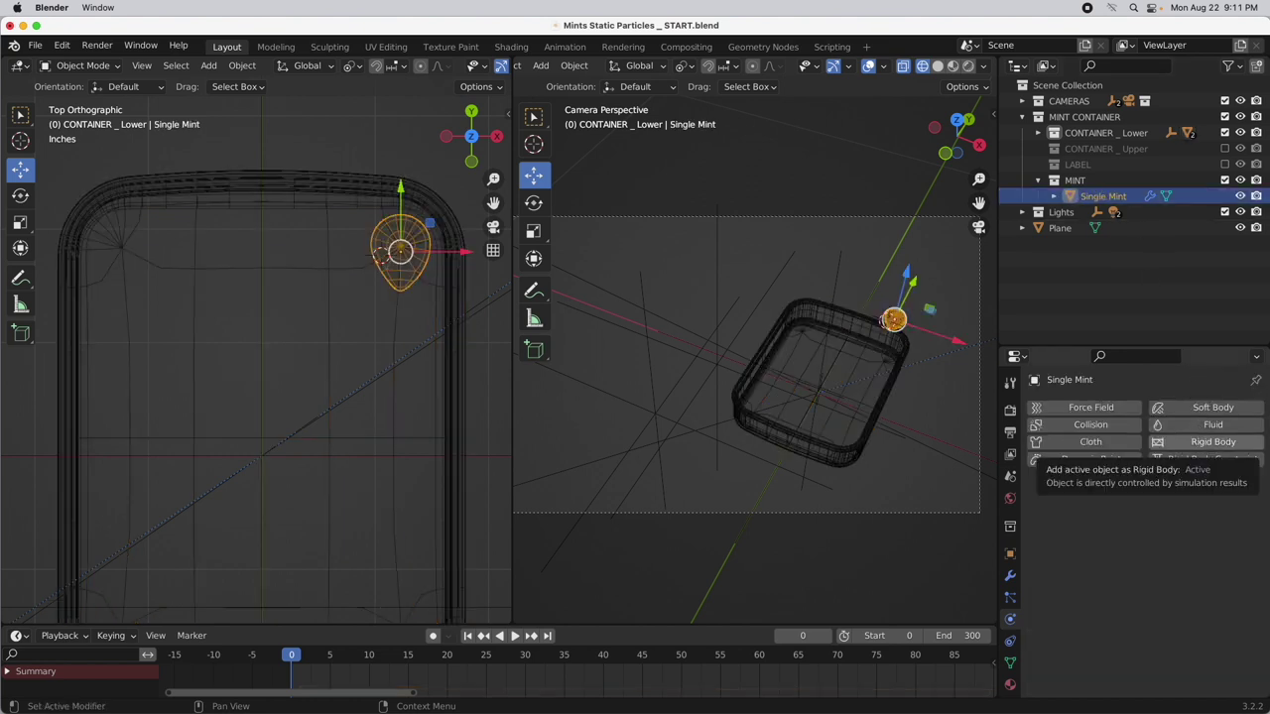
{"action": "left_click", "coordinate": [1201, 443]}
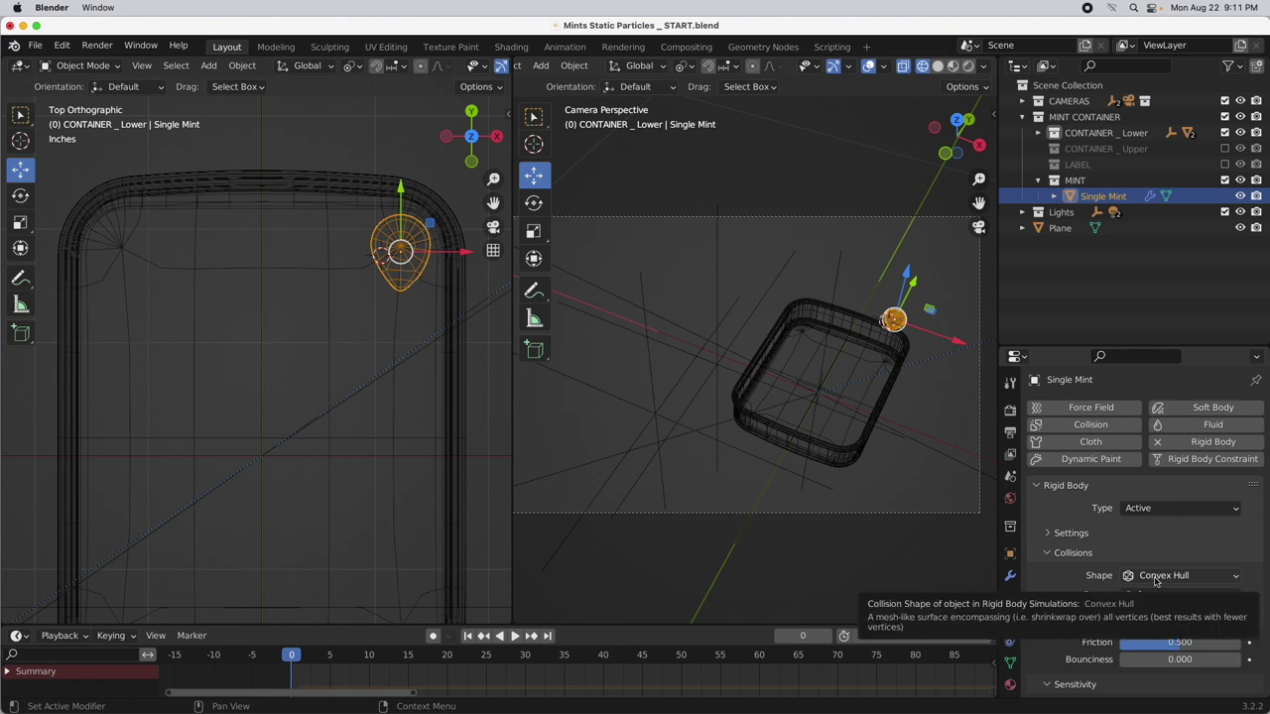
{"action": "scroll", "coordinate": [432, 246], "scroll_direction": "up", "scroll_amount": 1}
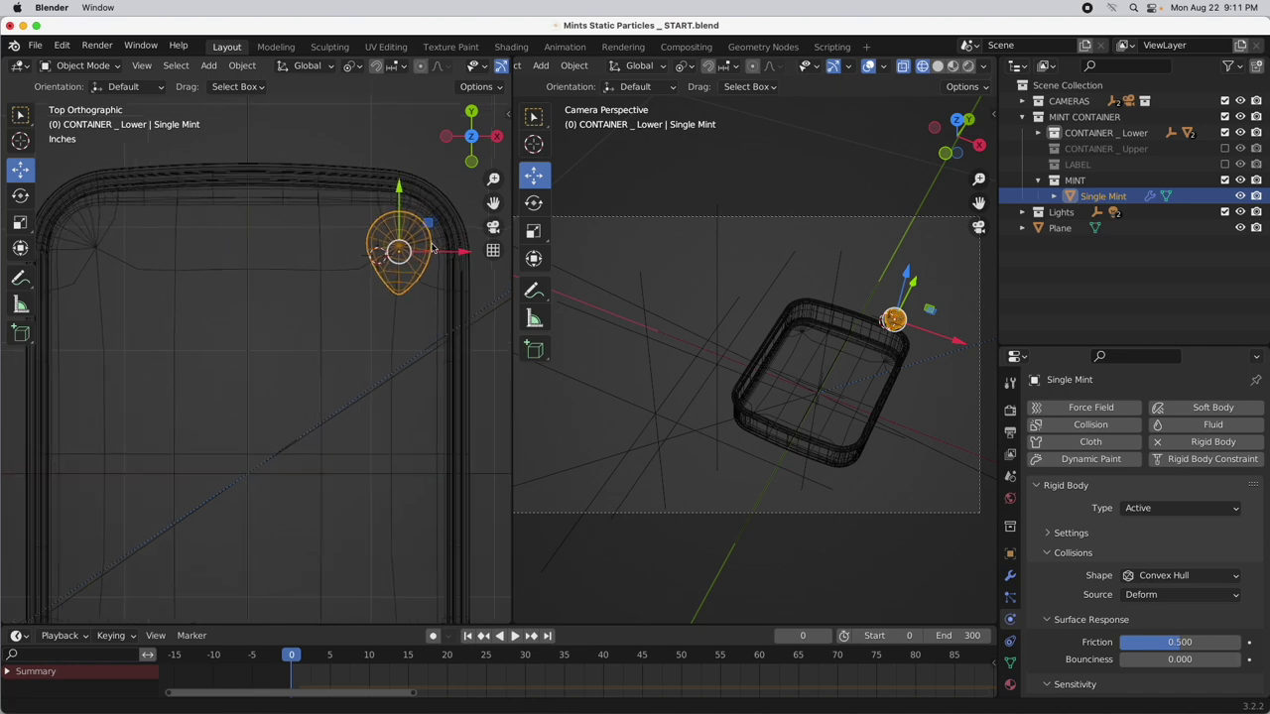
{"action": "scroll", "coordinate": [432, 251], "scroll_direction": "up", "scroll_amount": 6}
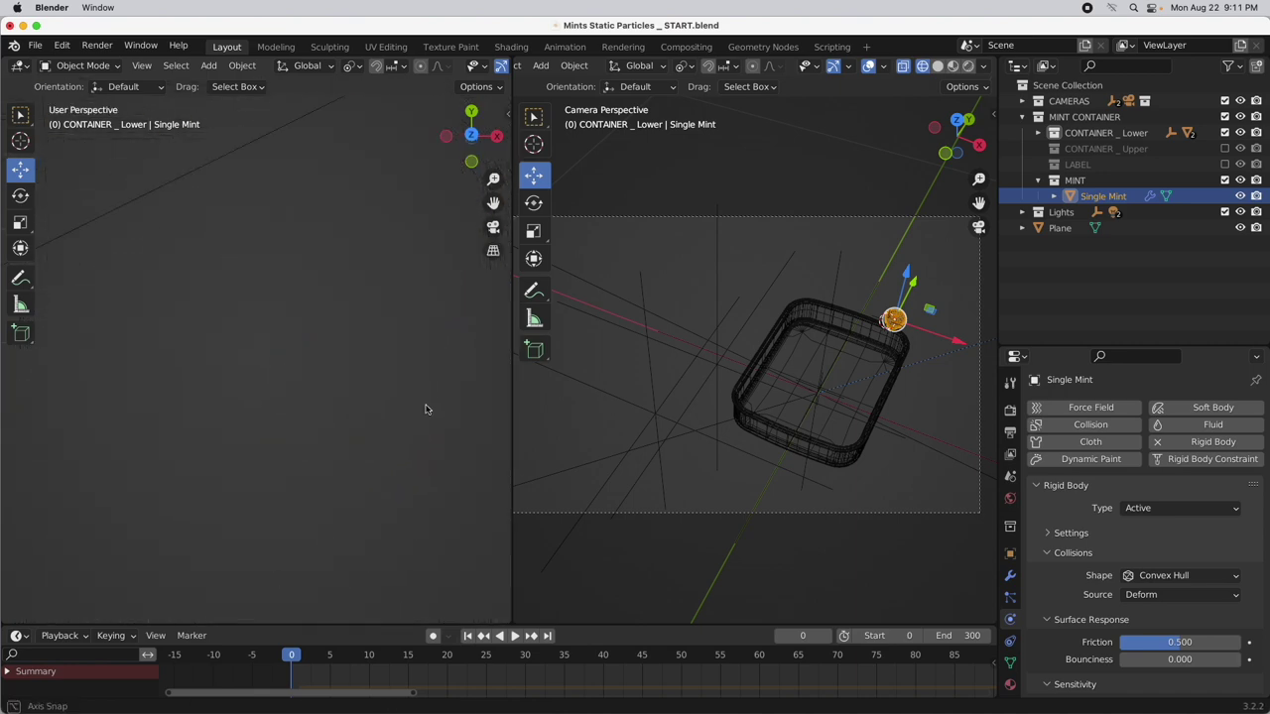
{"action": "key", "text": "g"}
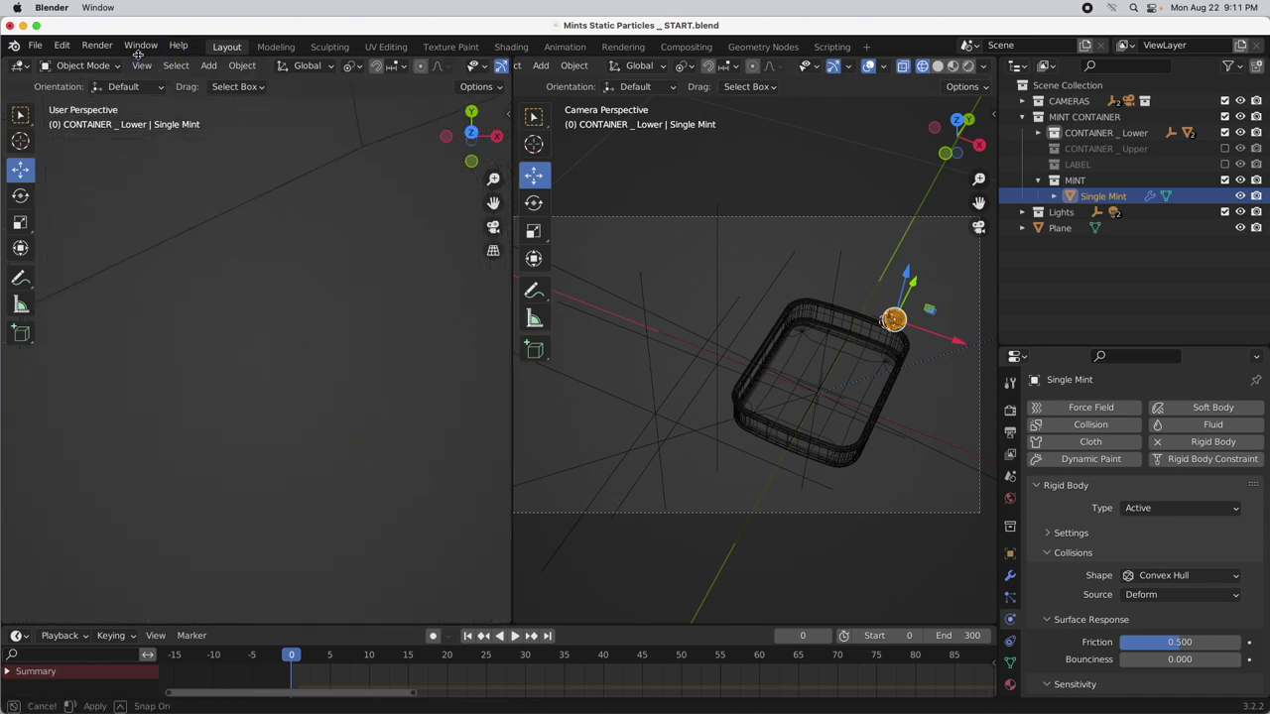
{"action": "left_click", "coordinate": [140, 64]}
{"action": "left_click", "coordinate": [169, 159]}
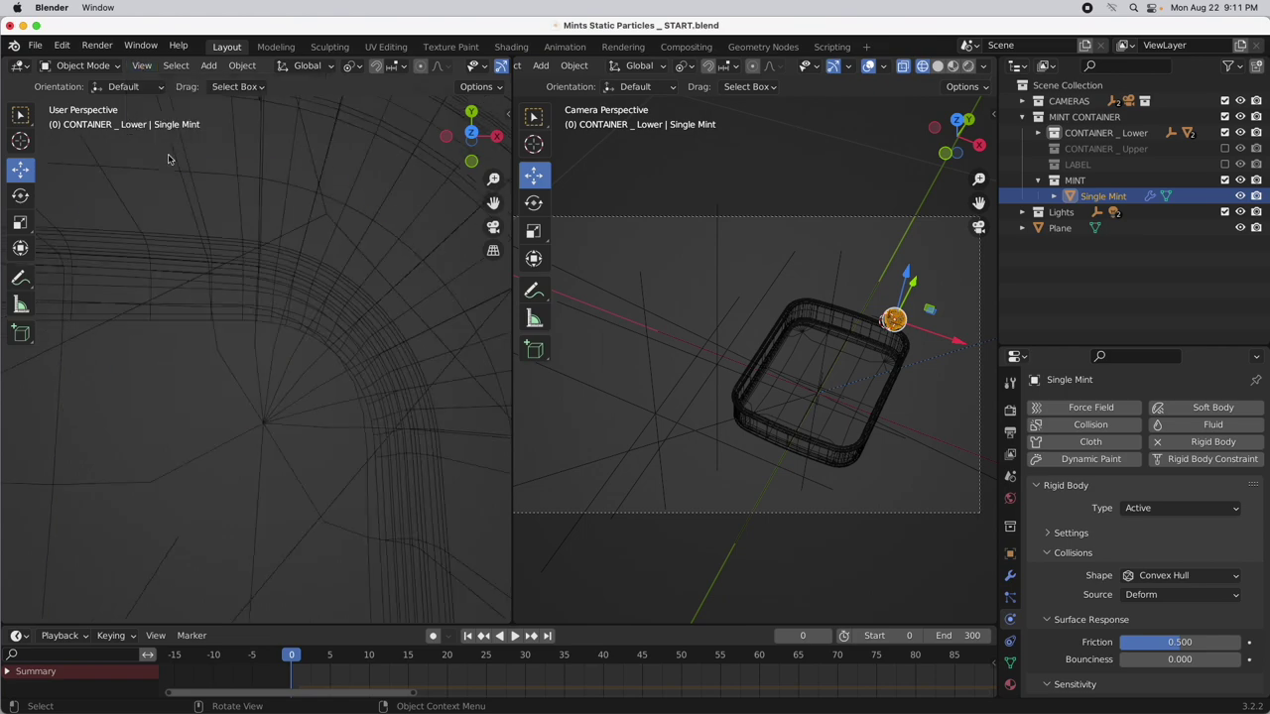
{"action": "middle_click_drag", "start_coordinate": [329, 356], "coordinate": [296, 340]}
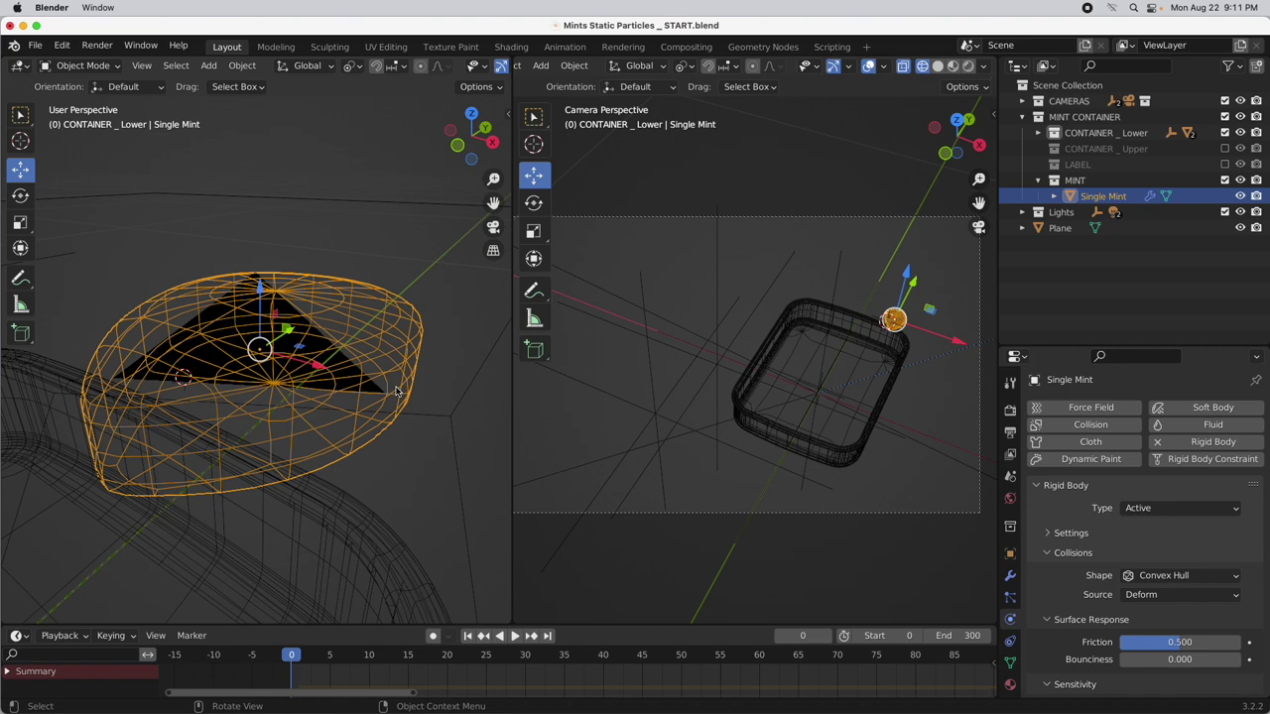
{"action": "scroll", "coordinate": [1123, 602], "scroll_direction": "down", "scroll_amount": 5}
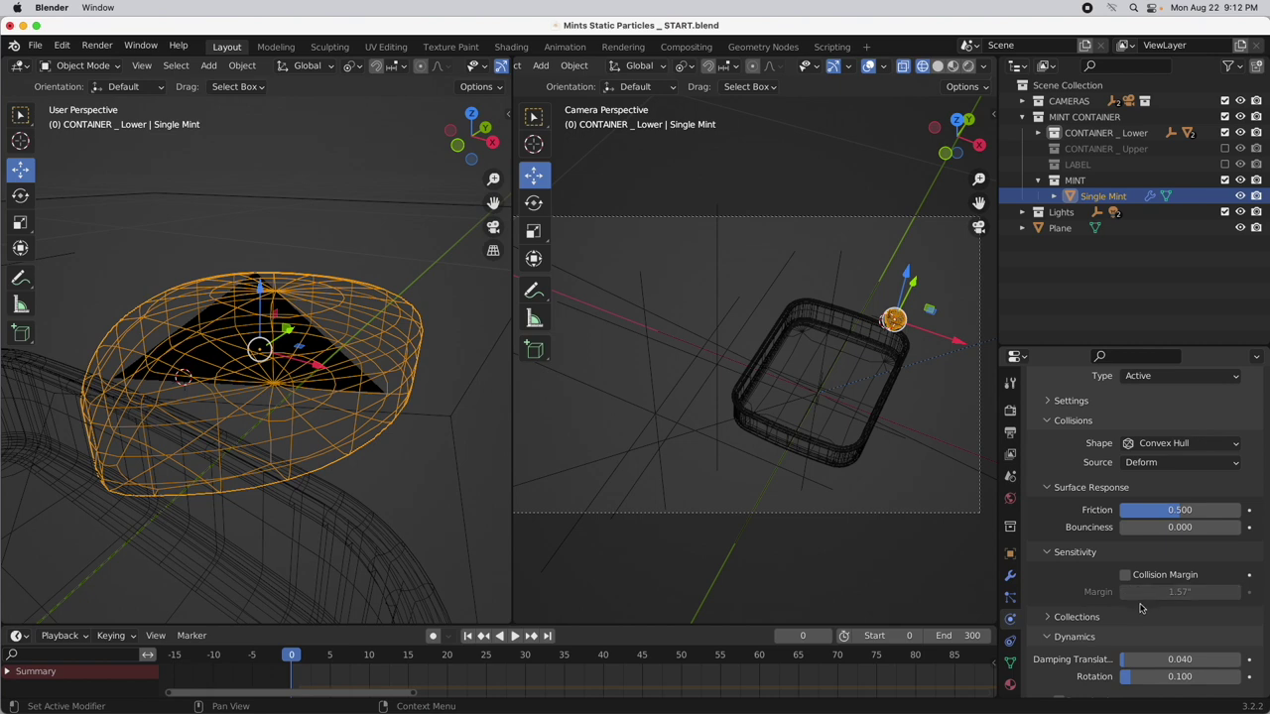
{"action": "scroll", "coordinate": [1141, 608], "scroll_direction": "down", "scroll_amount": 3}
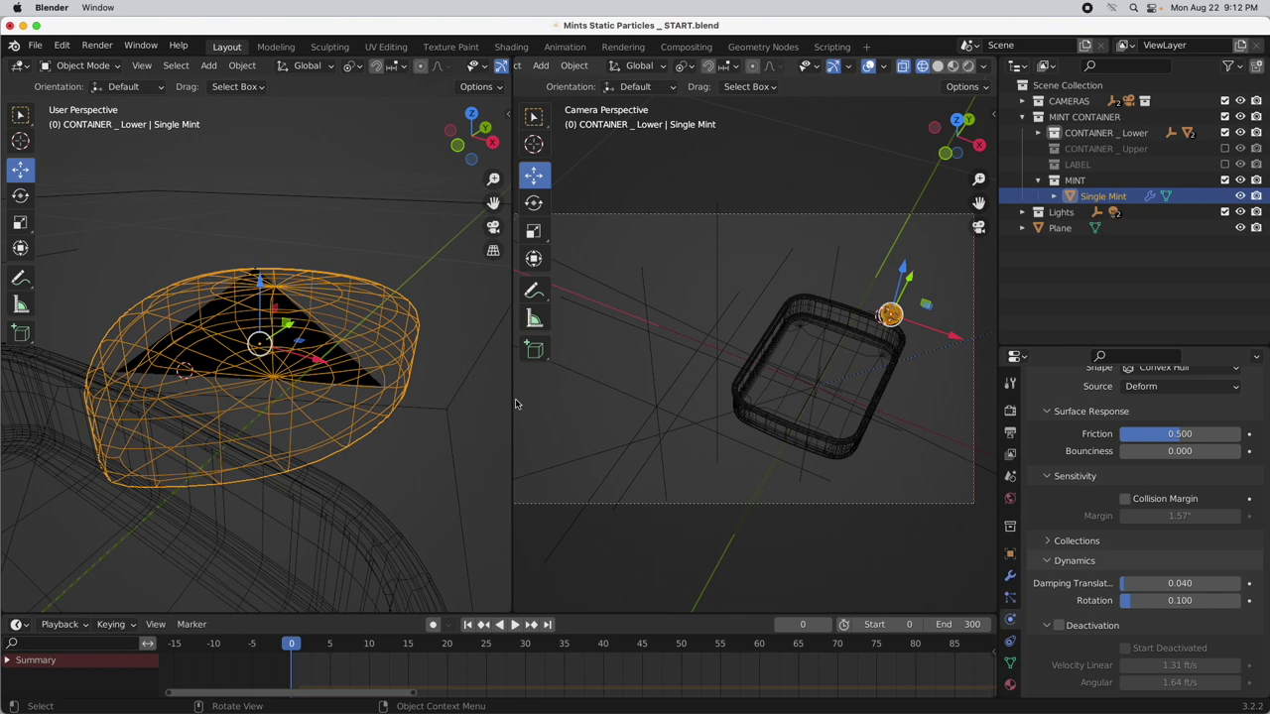
Play and stop the simulation to watch the mint fall, then view from Top Orthographic
{"action": "key", "text": "space"}
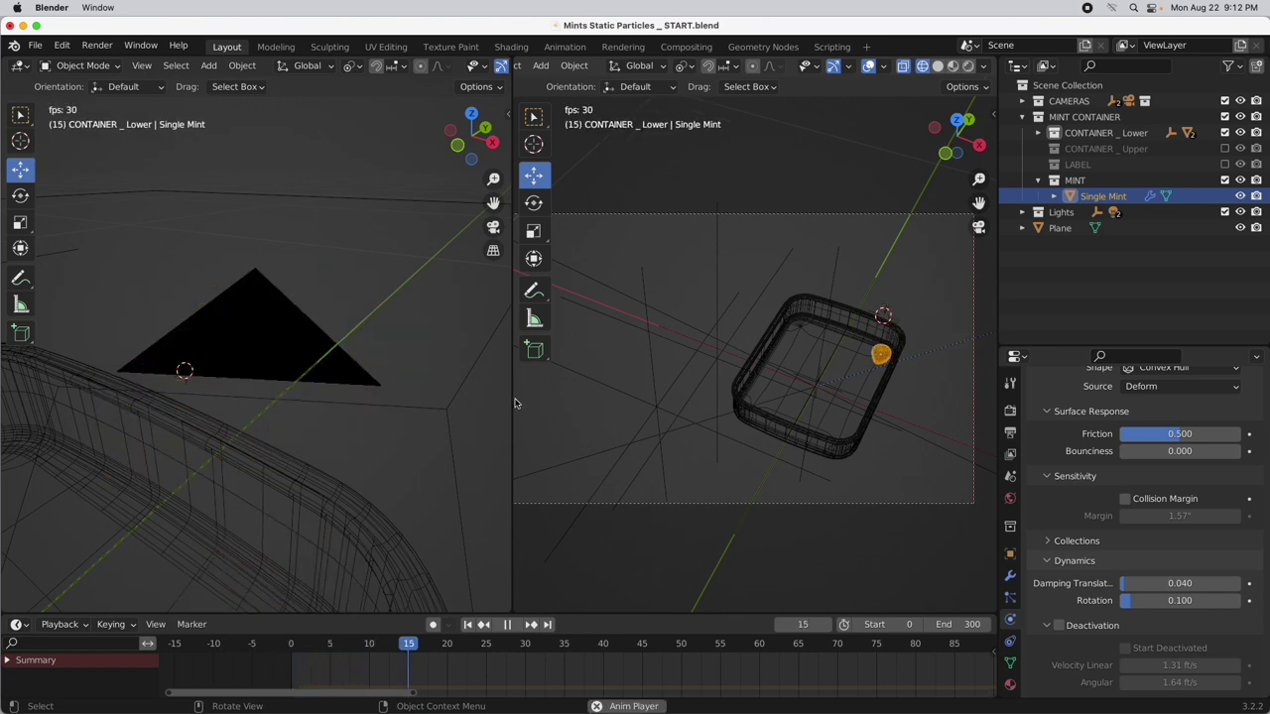
{"action": "key", "text": "space"}
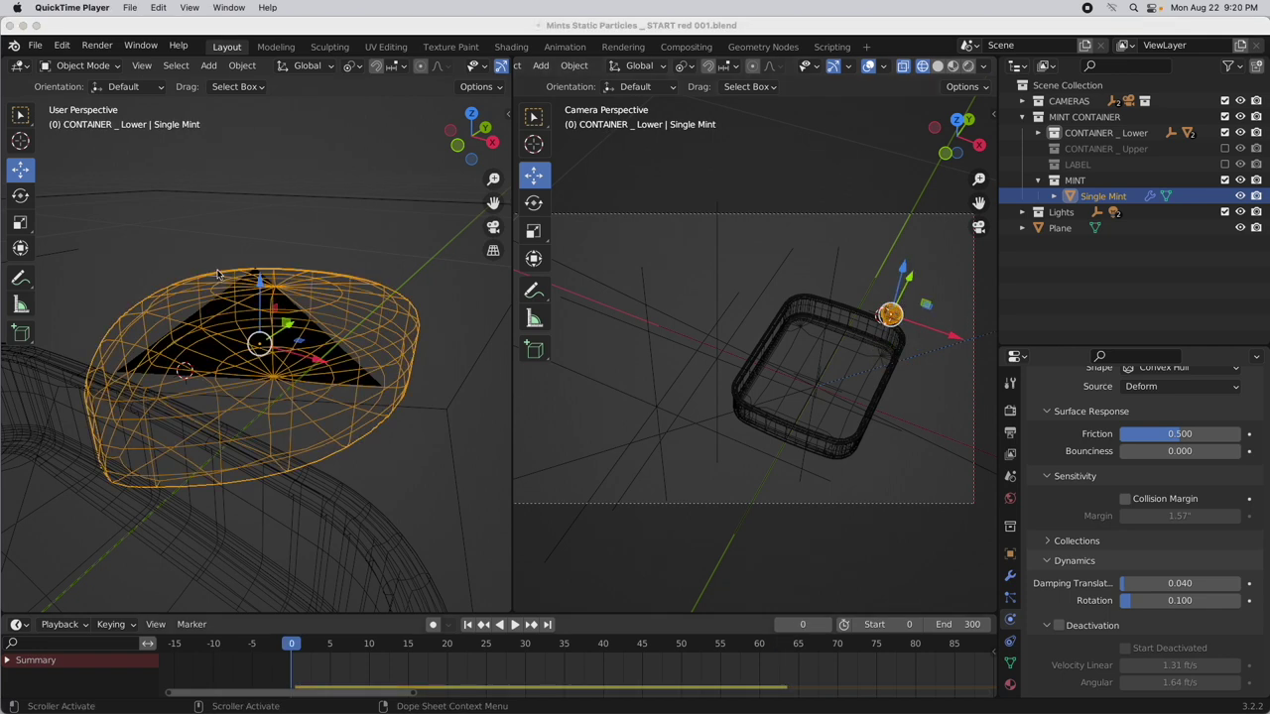
{"action": "left_click", "coordinate": [473, 113]}
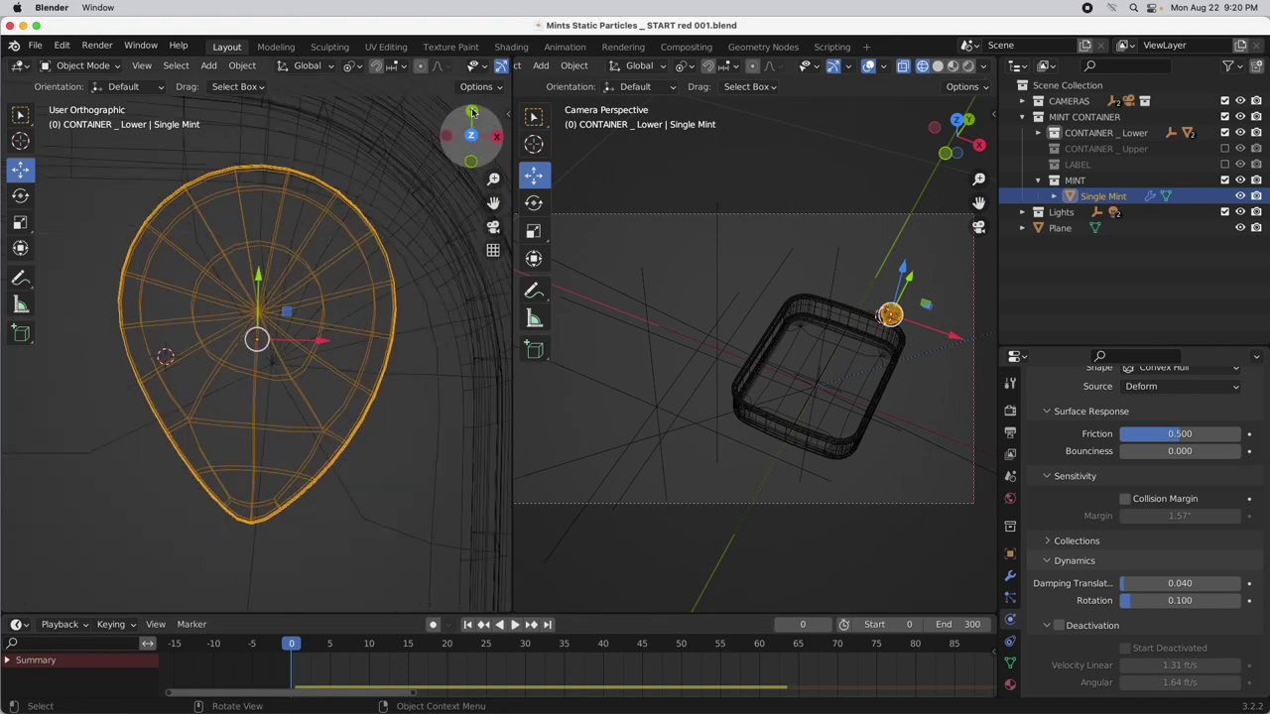
{"action": "scroll", "coordinate": [380, 180], "scroll_direction": "down", "scroll_amount": 8}
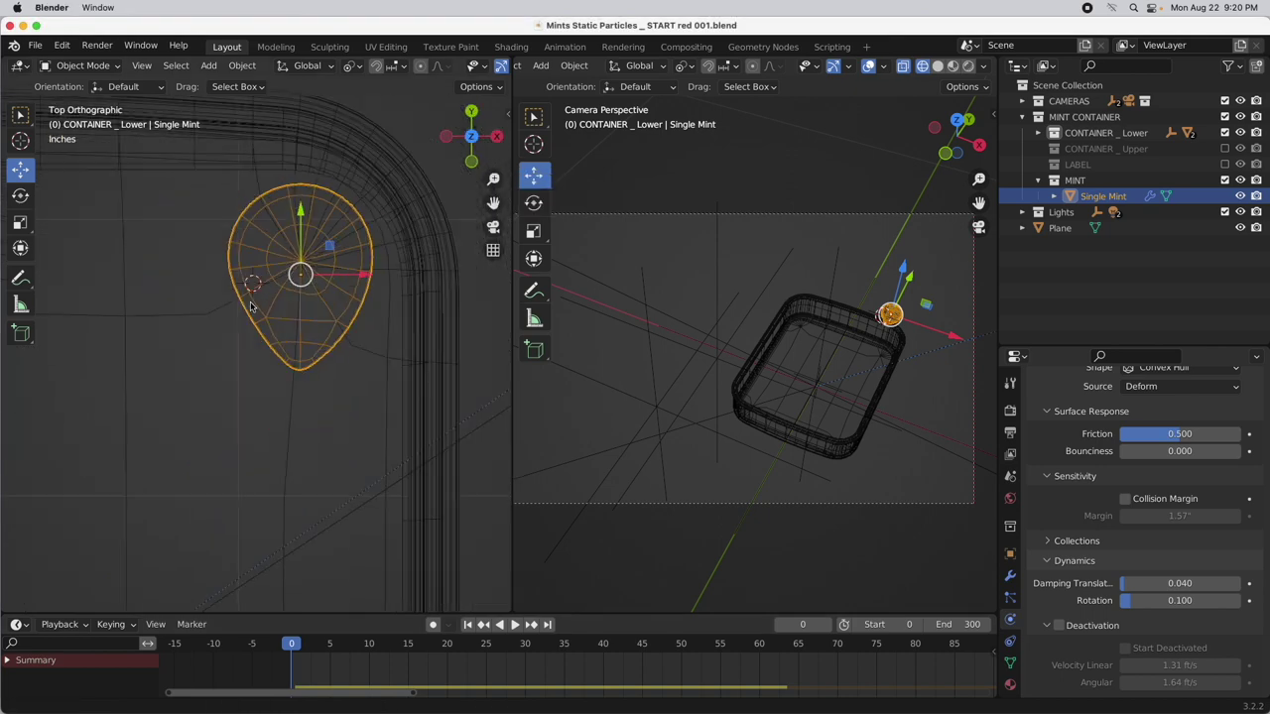
{"action": "middle_click_drag", "start_coordinate": [99, 482], "coordinate": [227, 445]}
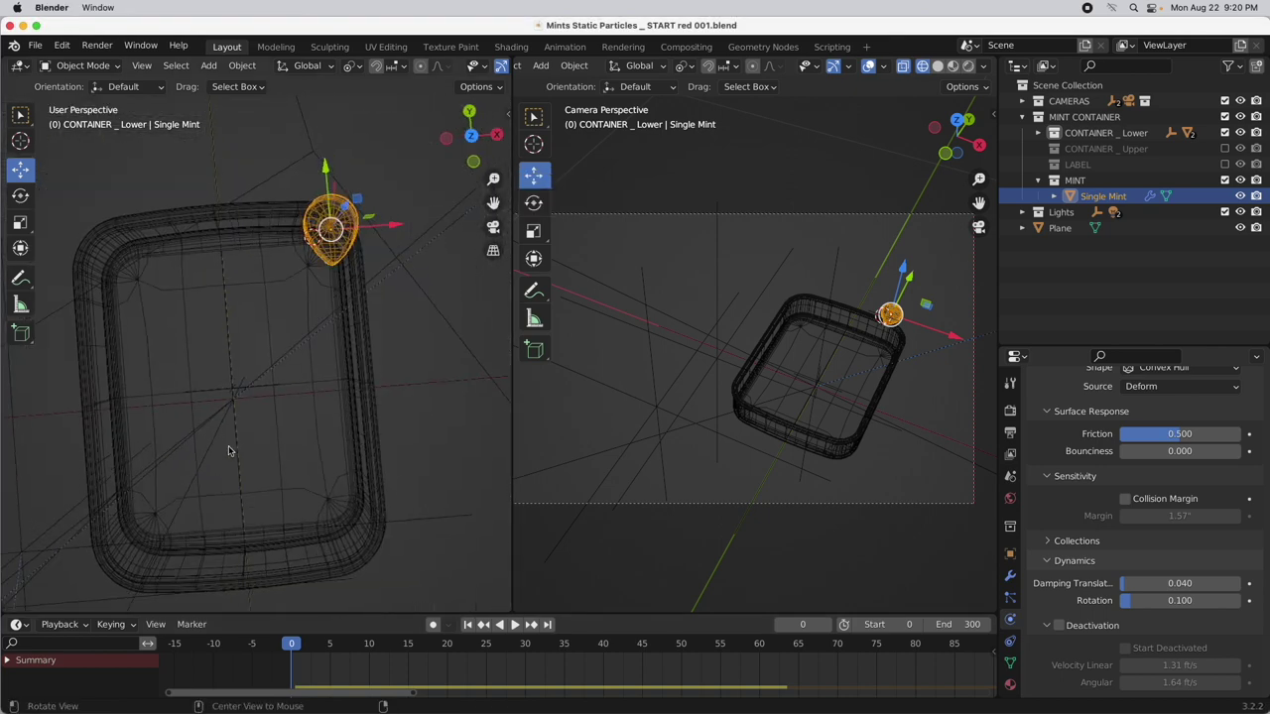
{"action": "left_click", "coordinate": [461, 139]}
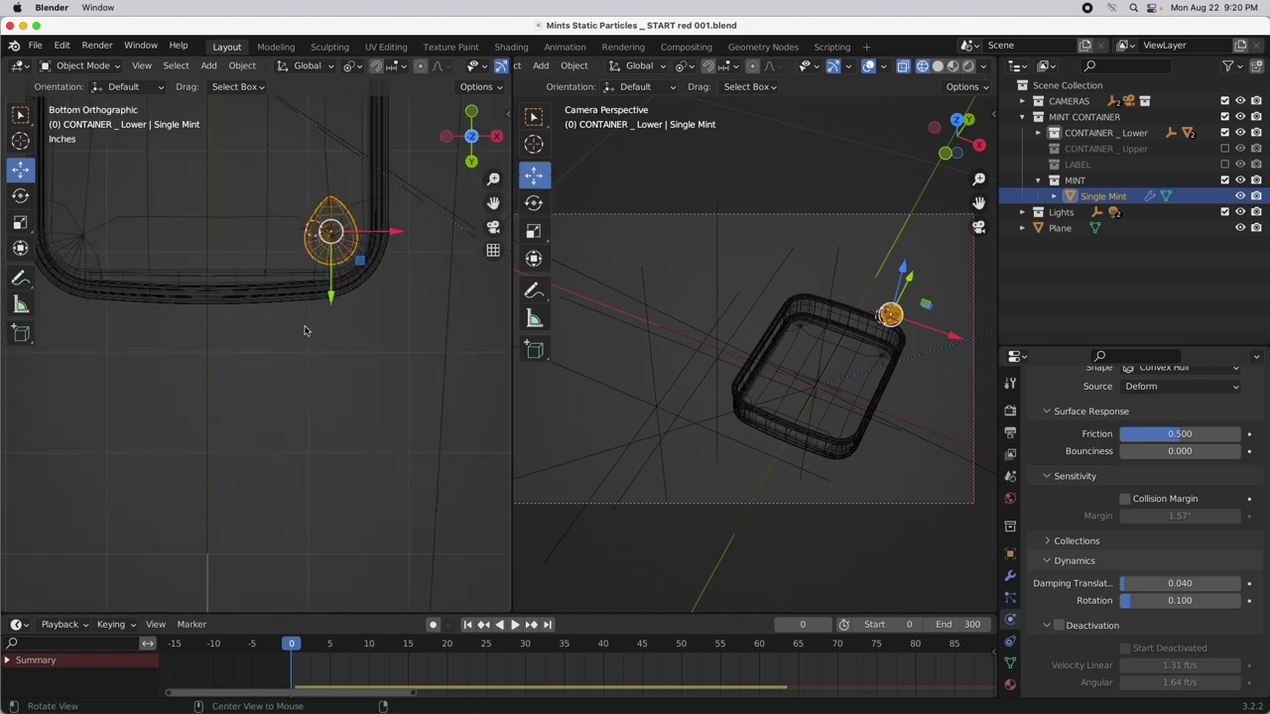
{"action": "left_click", "coordinate": [471, 136]}
Duplicate Linked the mint along X and repeat it into a row of five mints
{"action": "middle_click_drag", "start_coordinate": [288, 316], "coordinate": [311, 319], "text": "shift"}
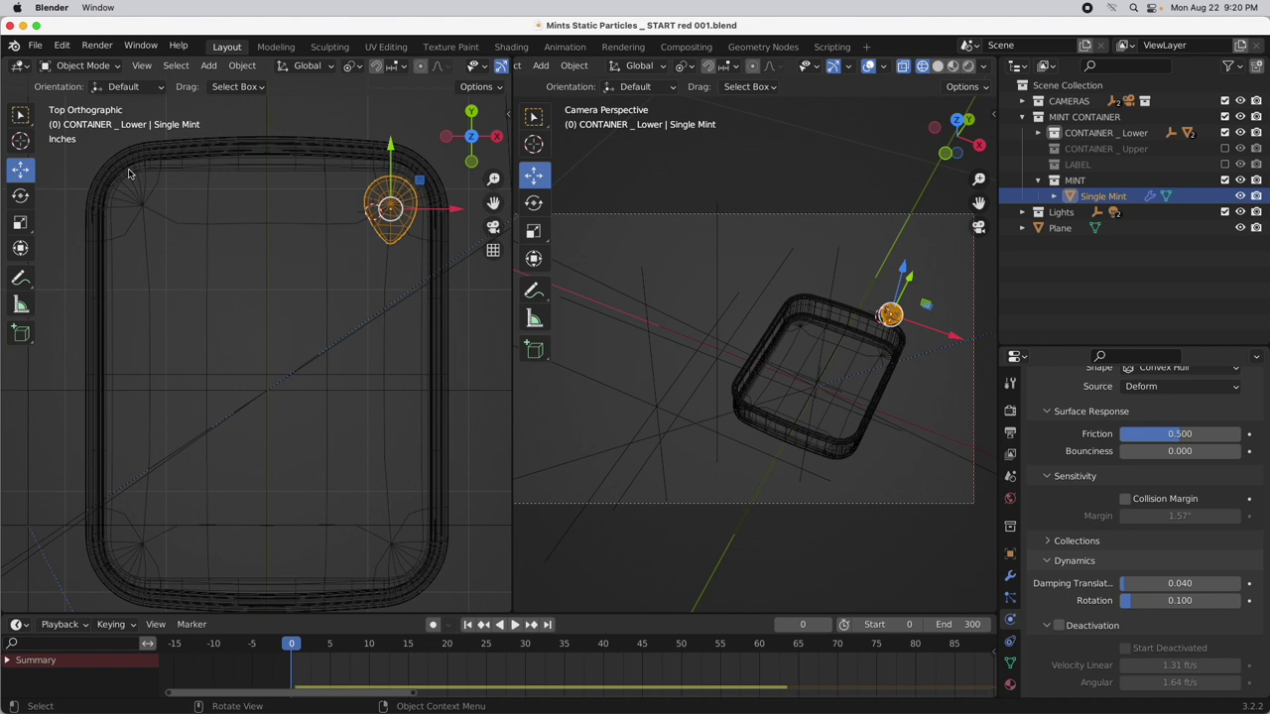
{"action": "left_click", "coordinate": [241, 65]}
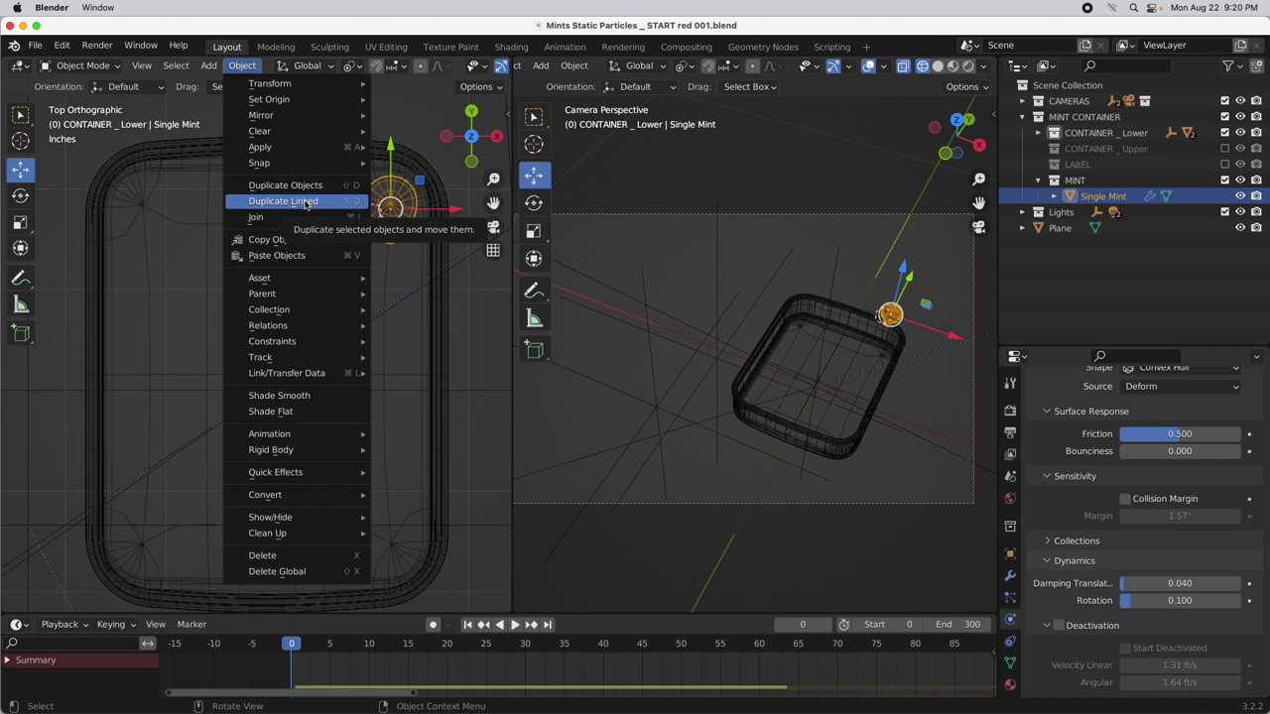
{"action": "left_click", "coordinate": [305, 204]}
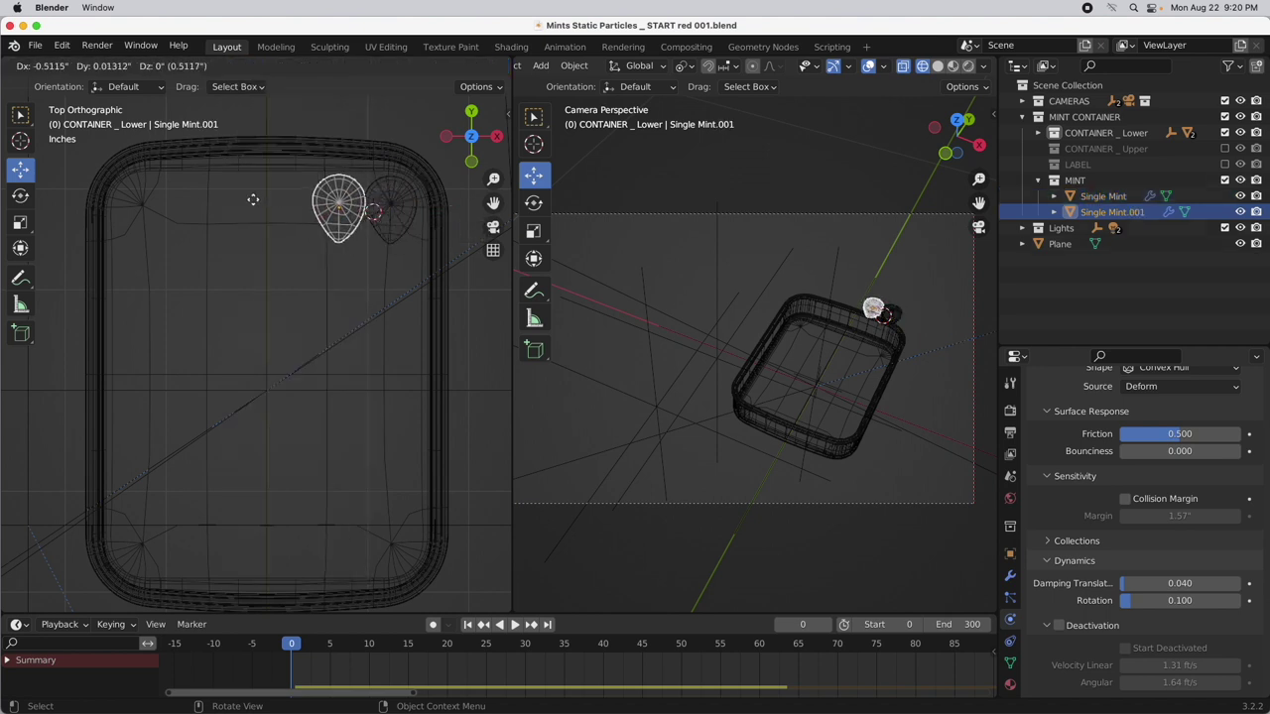
{"action": "key", "text": "x"}
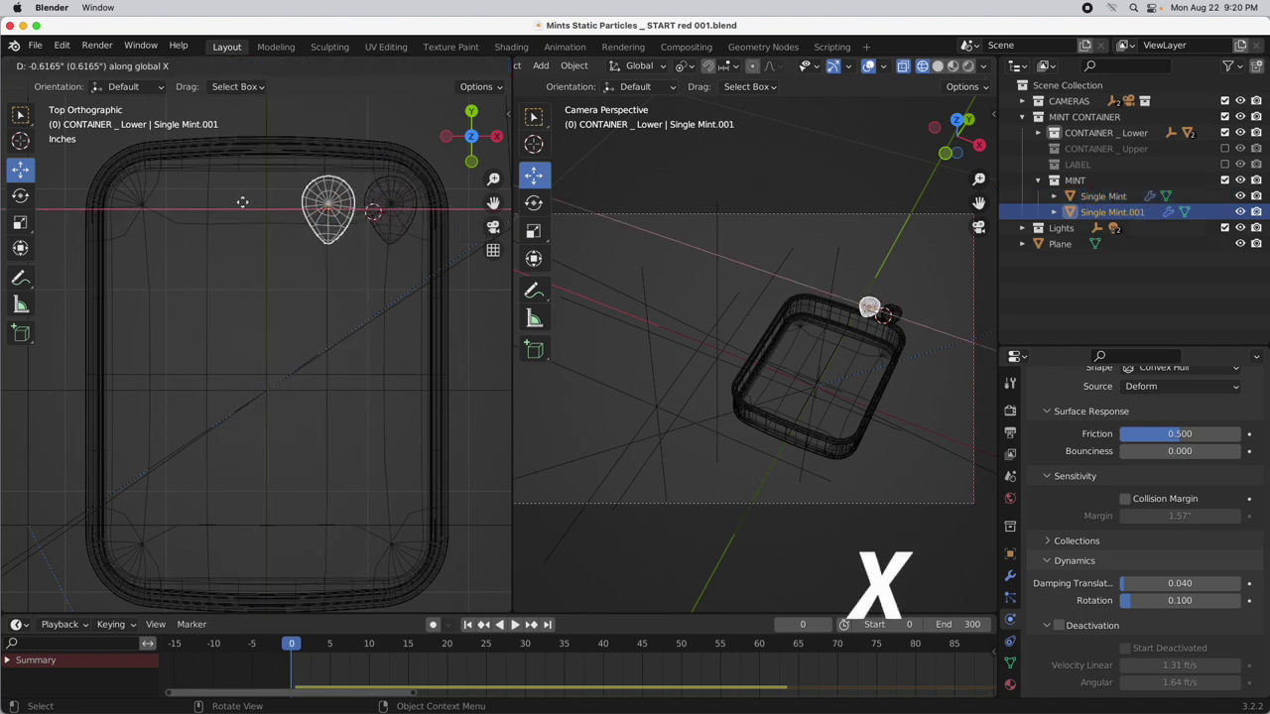
{"action": "left_click", "coordinate": [242, 202]}
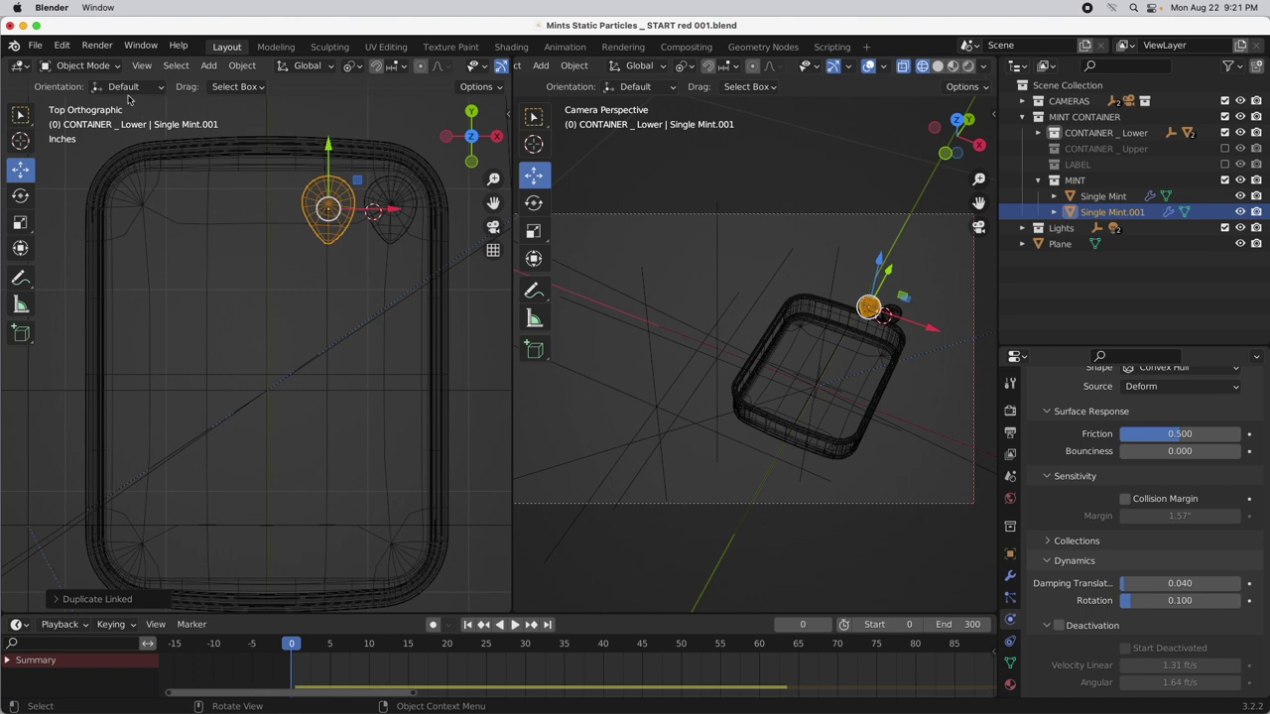
{"action": "left_click", "coordinate": [63, 46]}
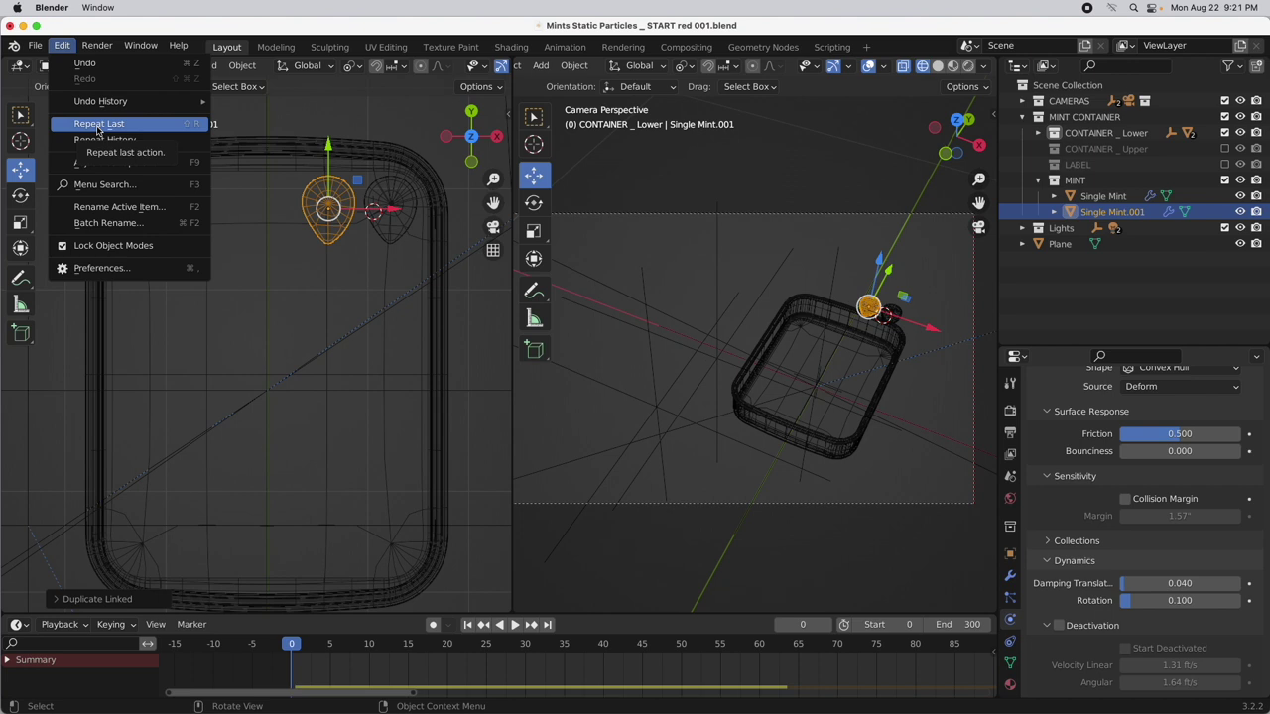
{"action": "key", "text": "shift+r"}
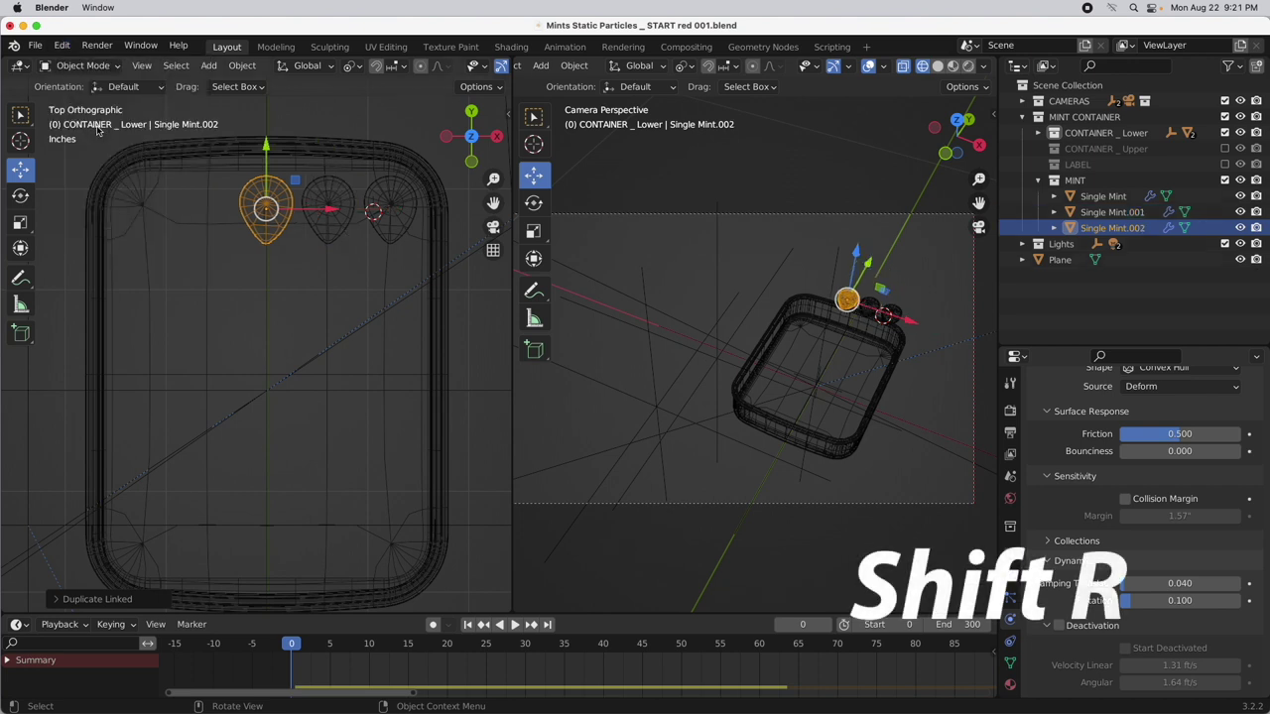
{"action": "key", "text": "shift+r"}
{"action": "key", "text": "shift+r"}
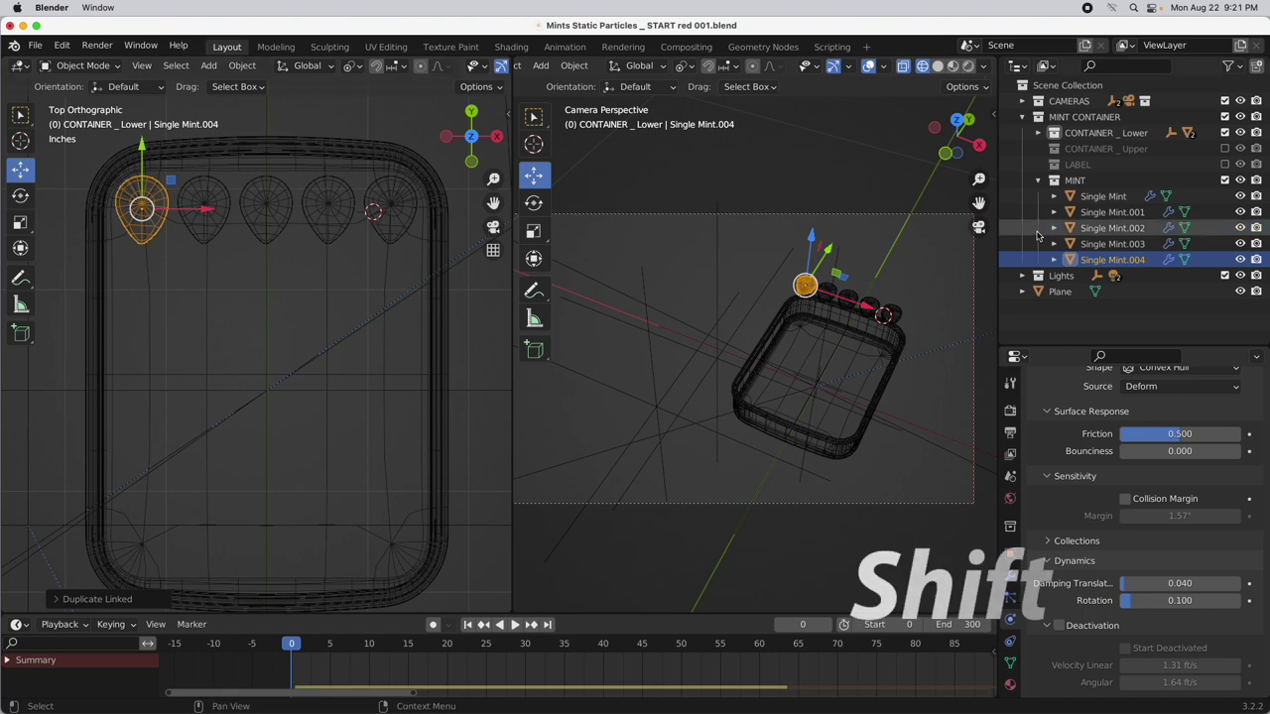
Linked-duplicate the five-mint row along Y and repeat it into a 5×5 grid of 25
{"action": "left_click", "coordinate": [1079, 197], "text": "shift"}
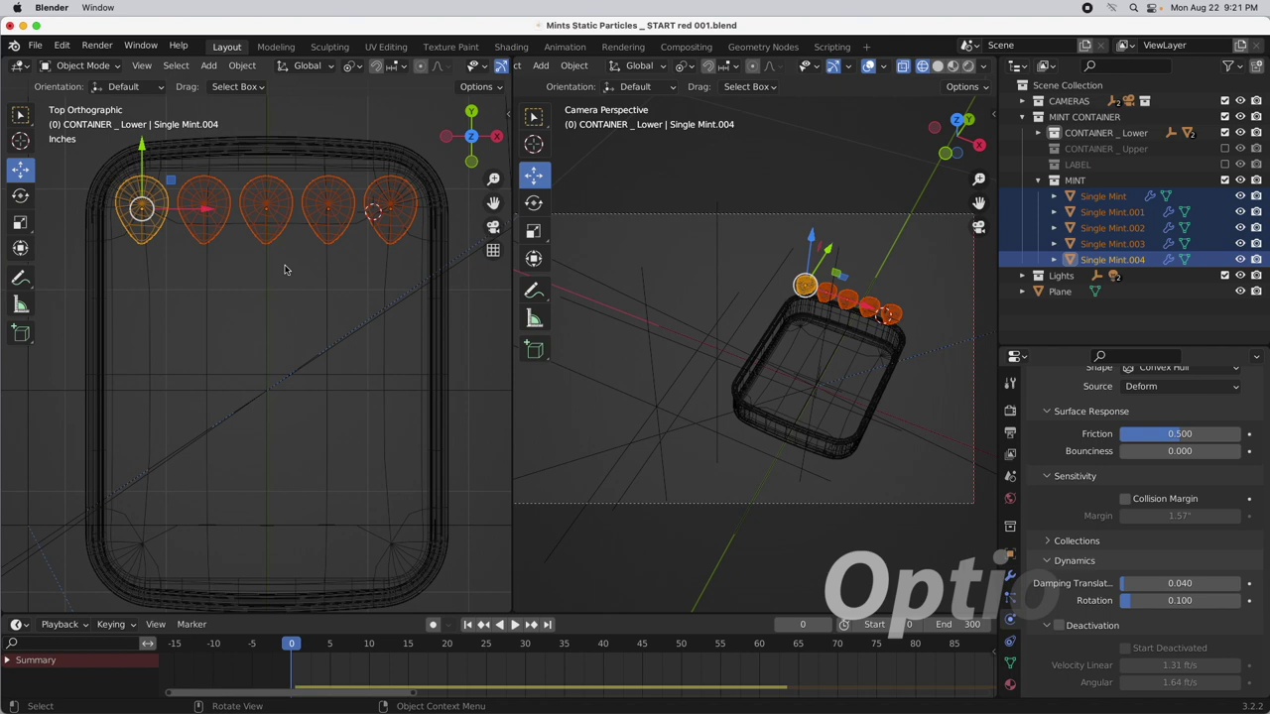
{"action": "key", "text": "alt+d"}
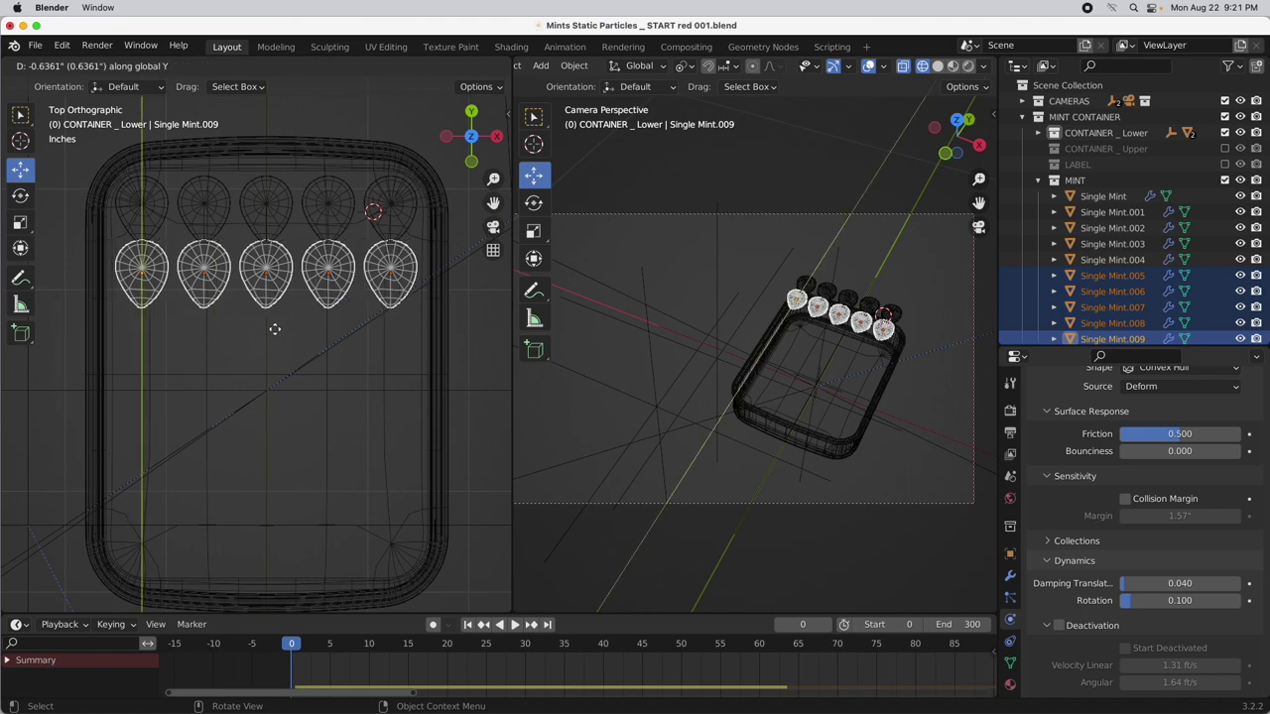
{"action": "key", "text": "y"}
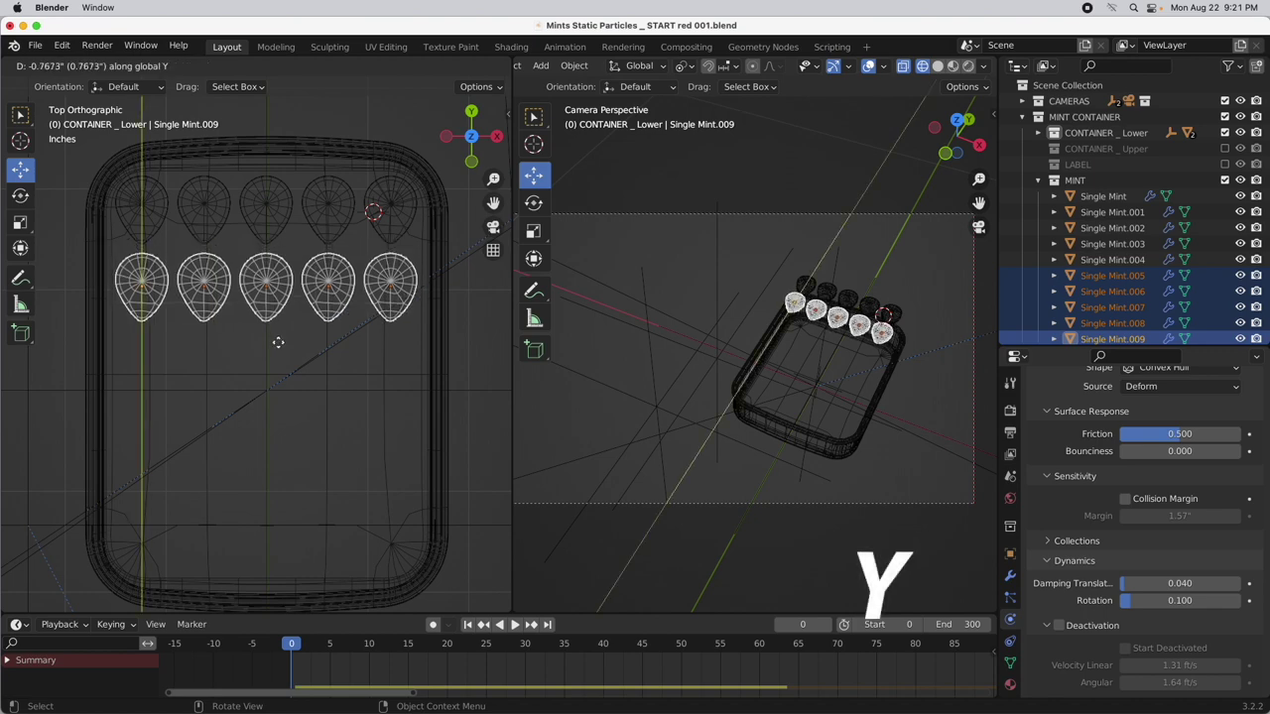
{"action": "left_click", "coordinate": [278, 345]}
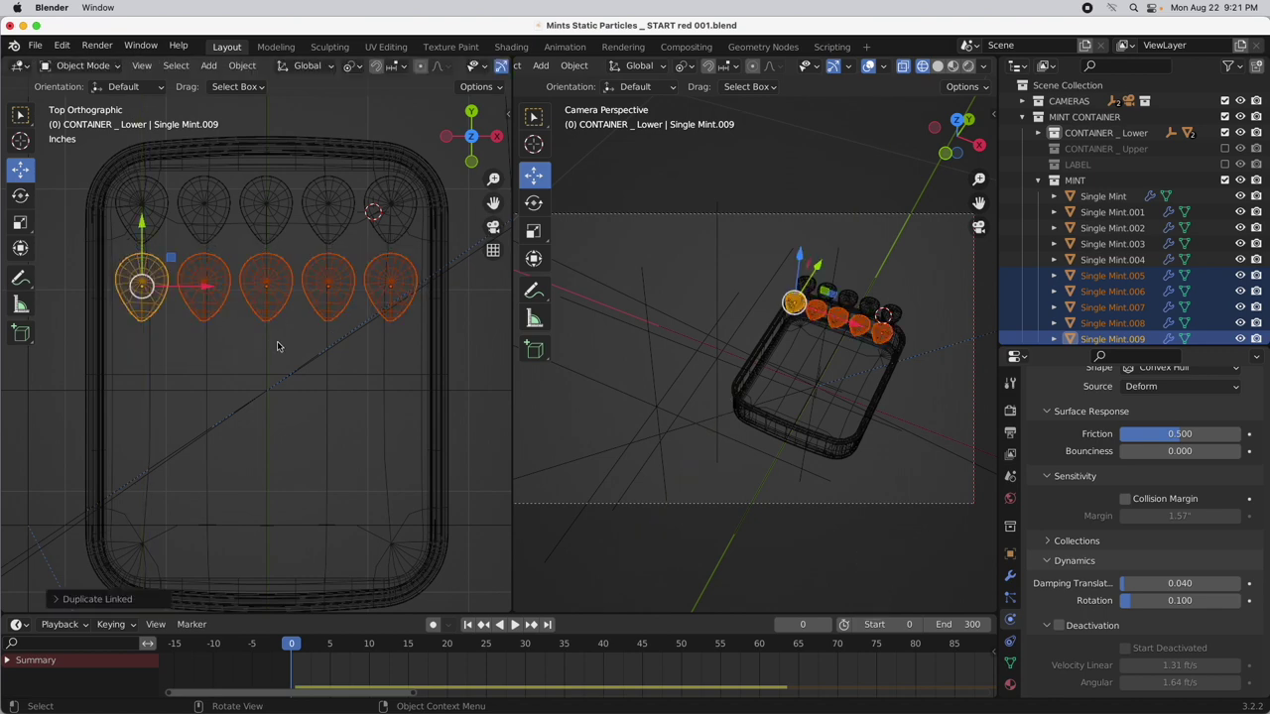
{"action": "key", "text": "shift+r"}
{"action": "key", "text": "shift+r"}
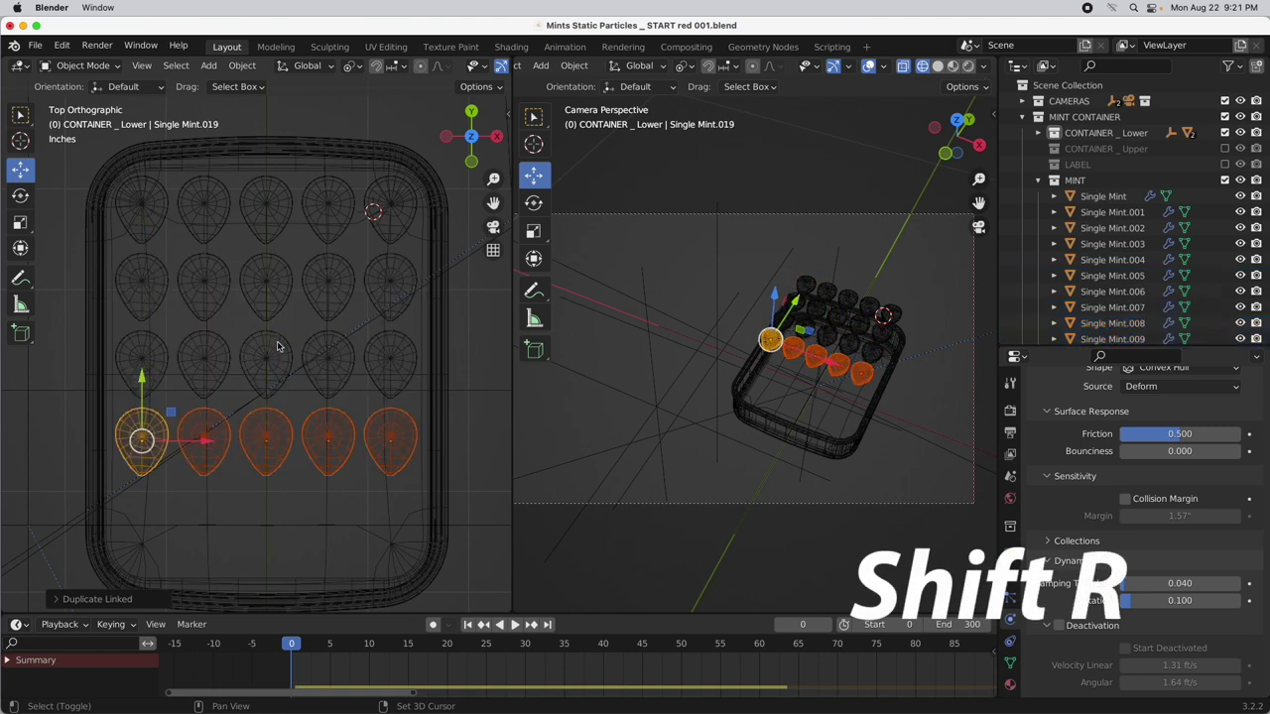
{"action": "key", "text": "shift+r"}
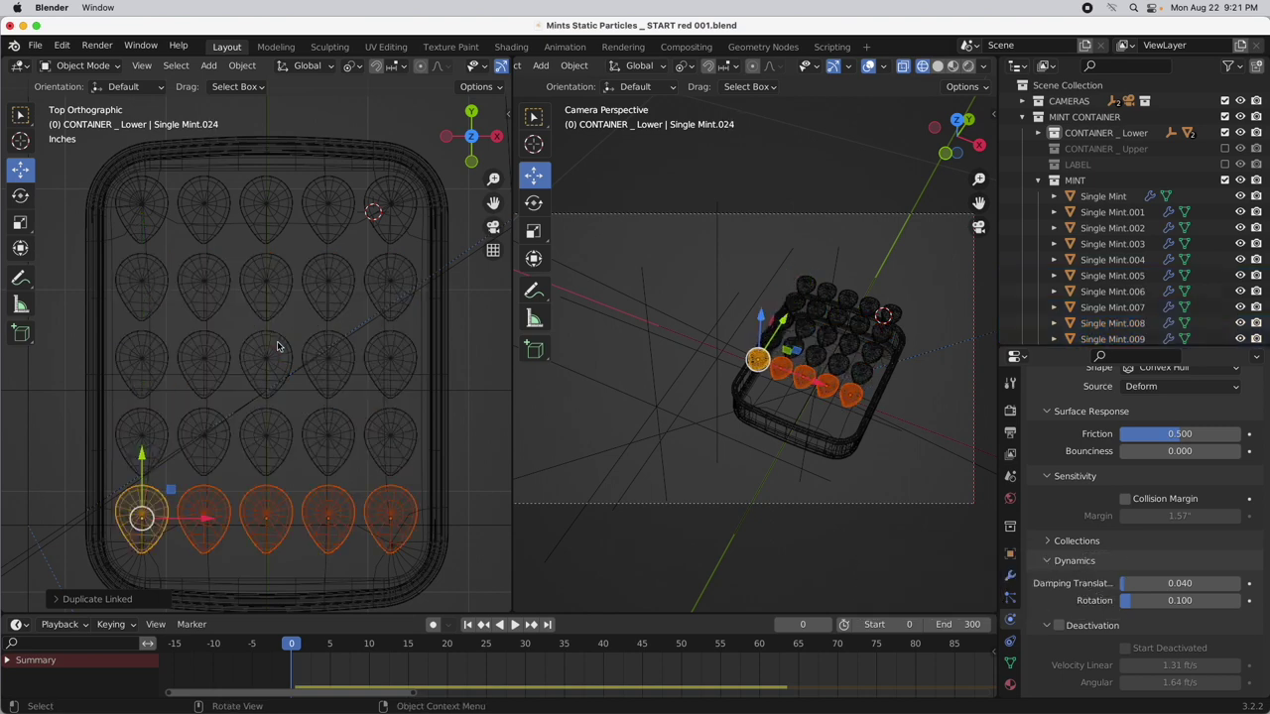
{"action": "left_click", "coordinate": [1087, 201]}
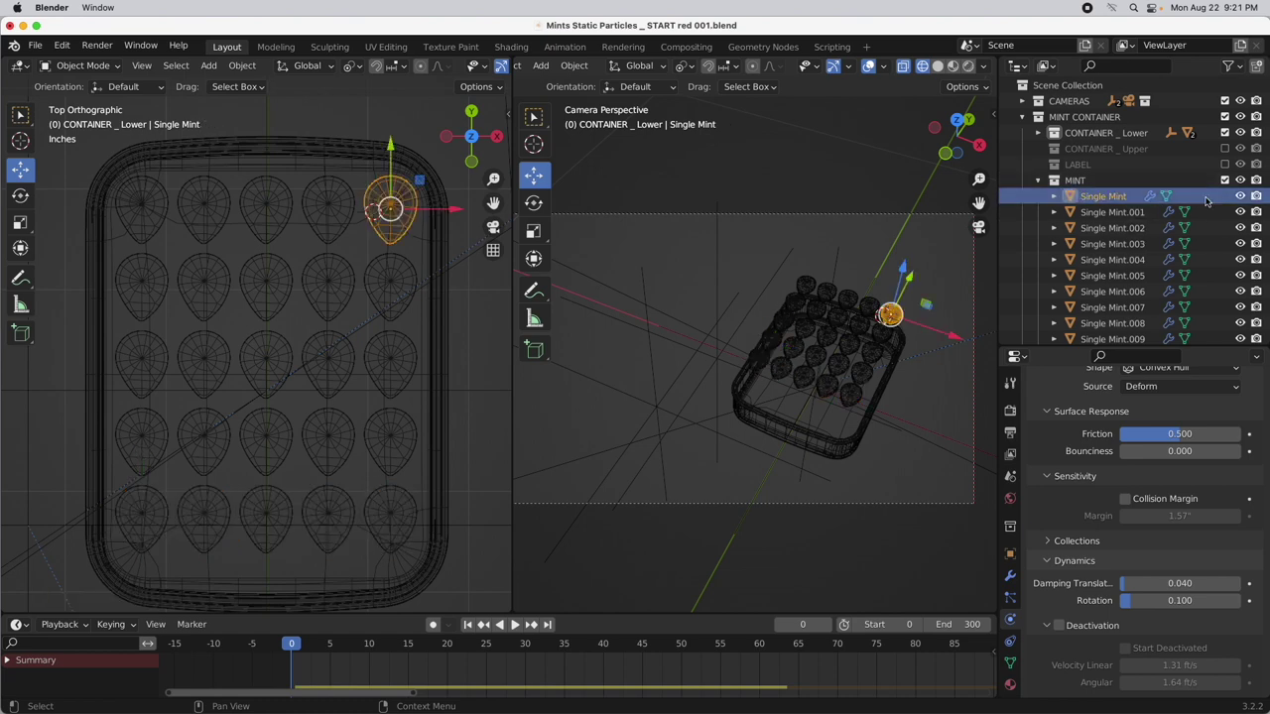
{"action": "scroll", "coordinate": [1137, 275], "scroll_direction": "down", "scroll_amount": 2}
{"action": "scroll", "coordinate": [1138, 274], "scroll_direction": "down", "scroll_amount": 6}
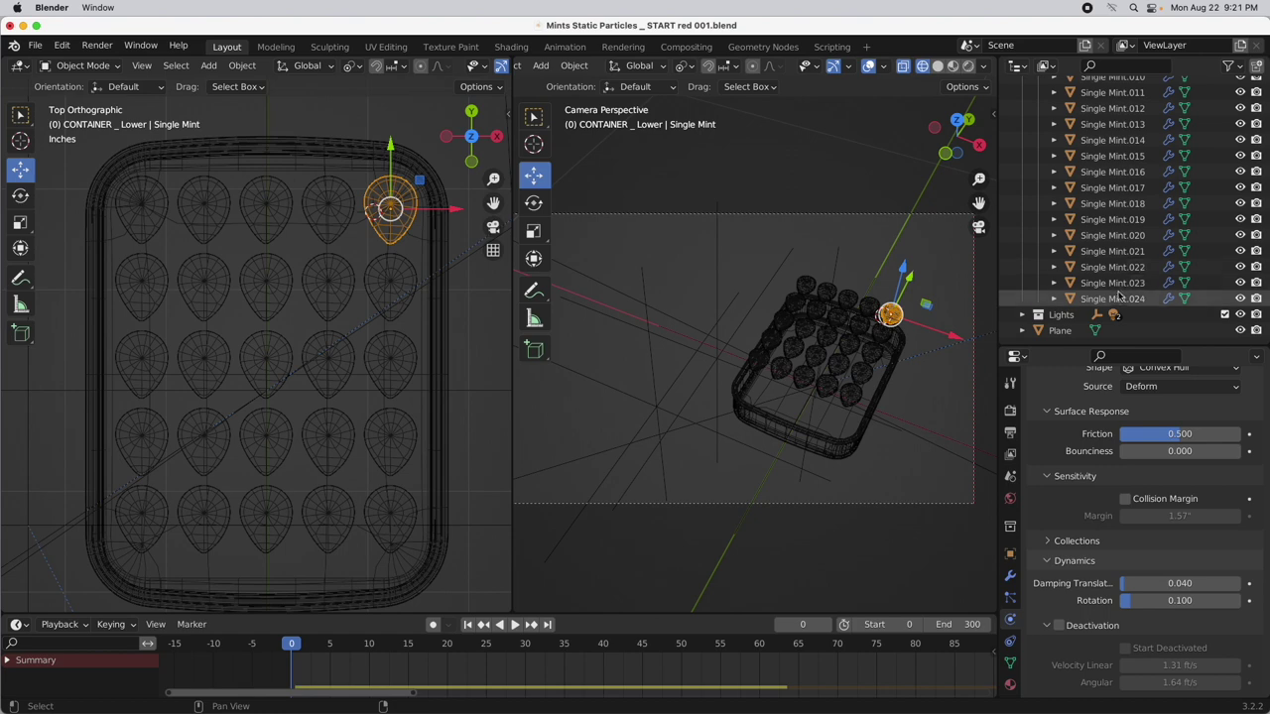
Select all 25 mints, linked-duplicate them upward along Z, and repeat for another layer
{"action": "left_click", "coordinate": [1119, 298], "text": "shift"}
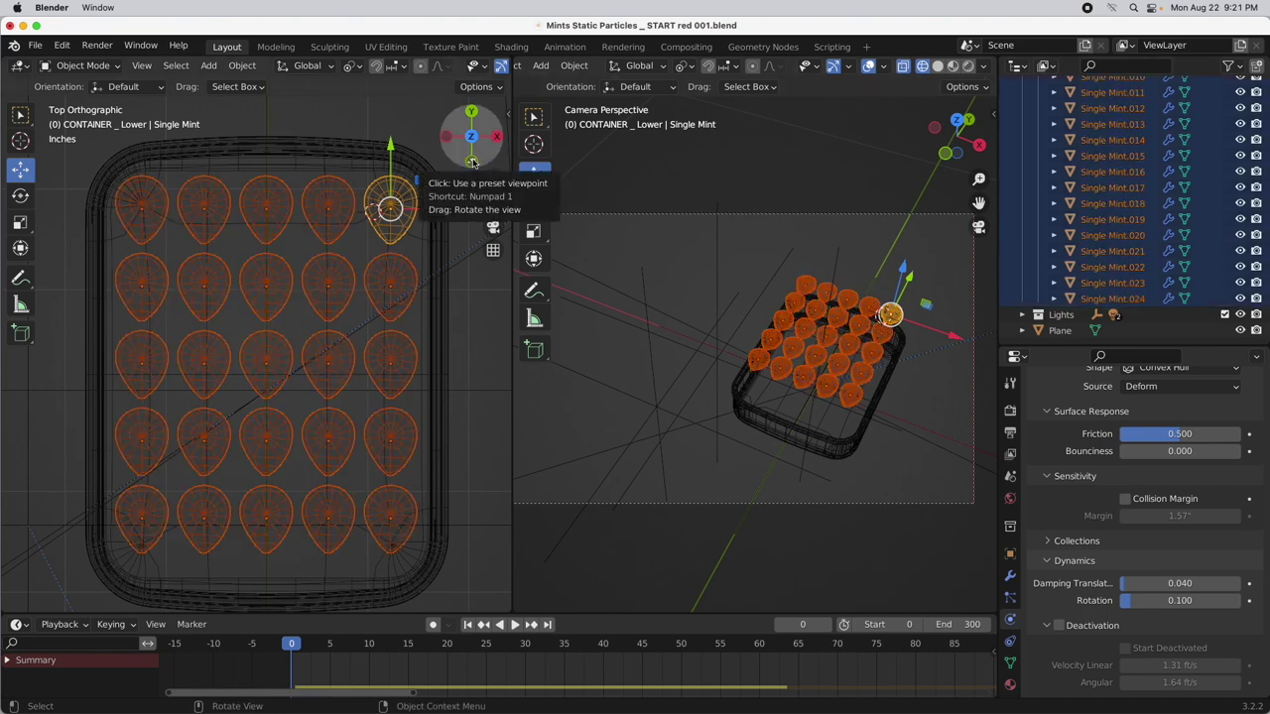
{"action": "left_click", "coordinate": [472, 162]}
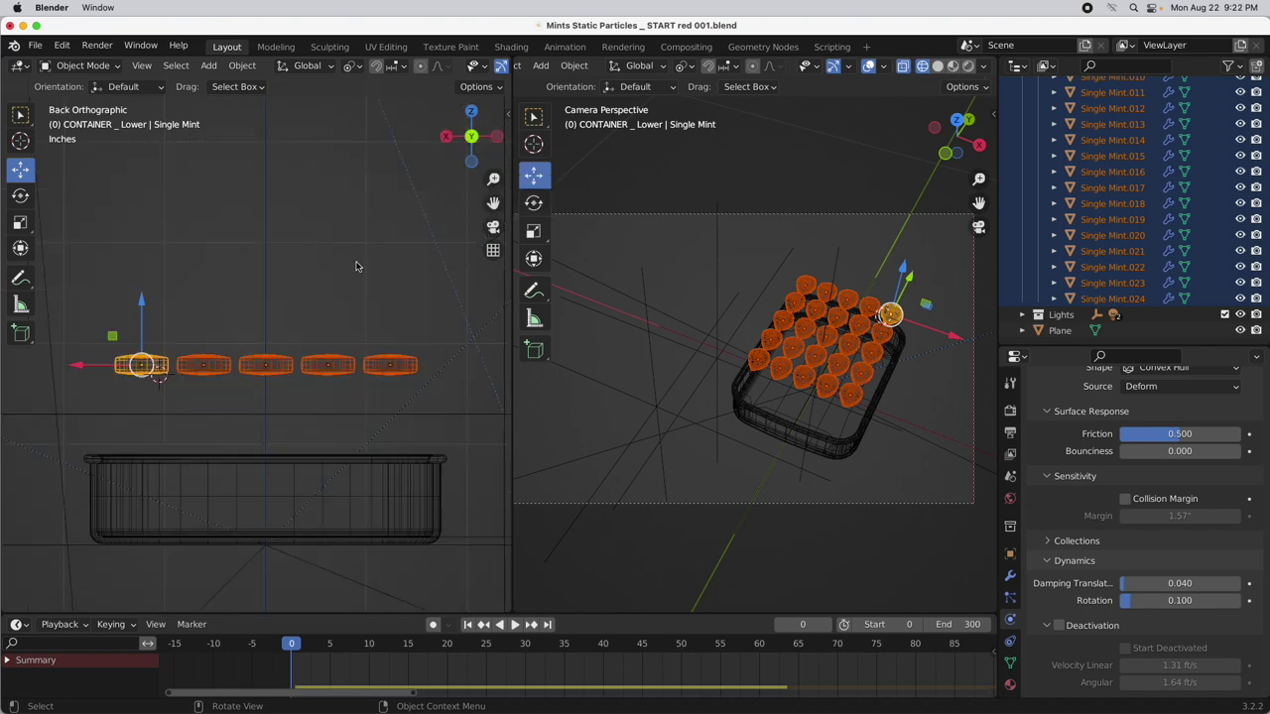
{"action": "key", "text": "shift+d"}
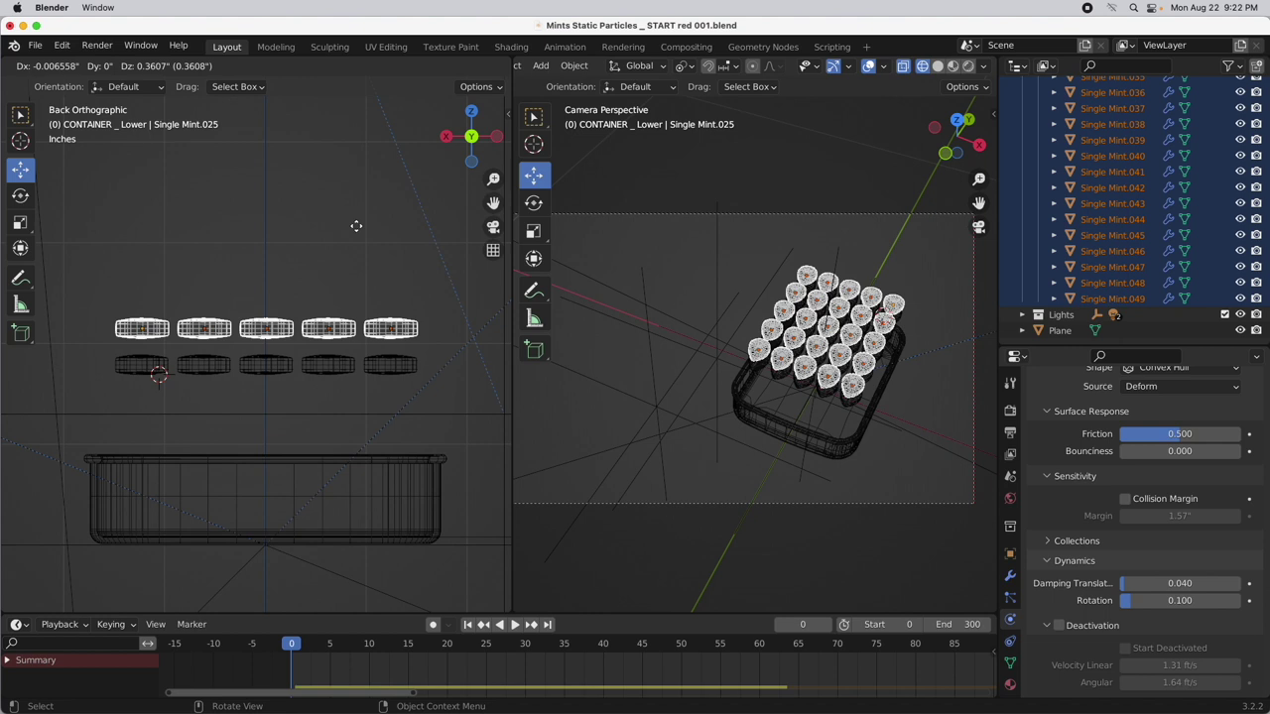
{"action": "key", "text": "z"}
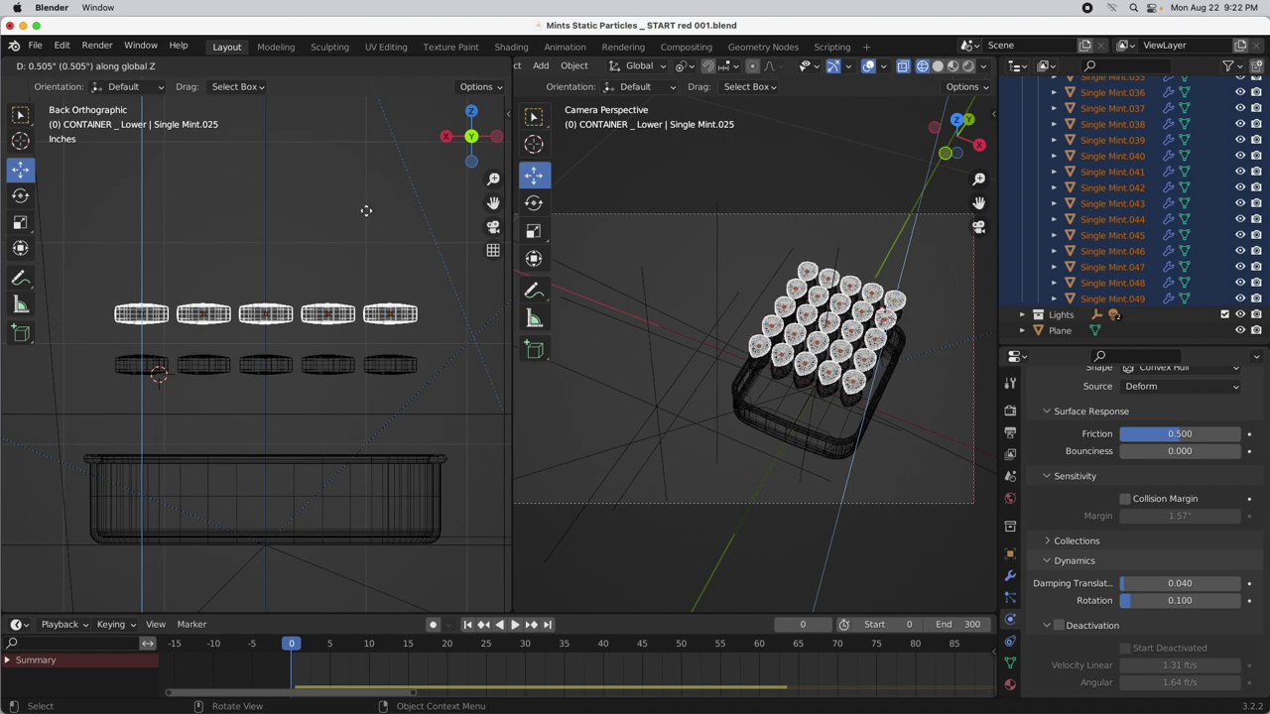
{"action": "left_click", "coordinate": [369, 206]}
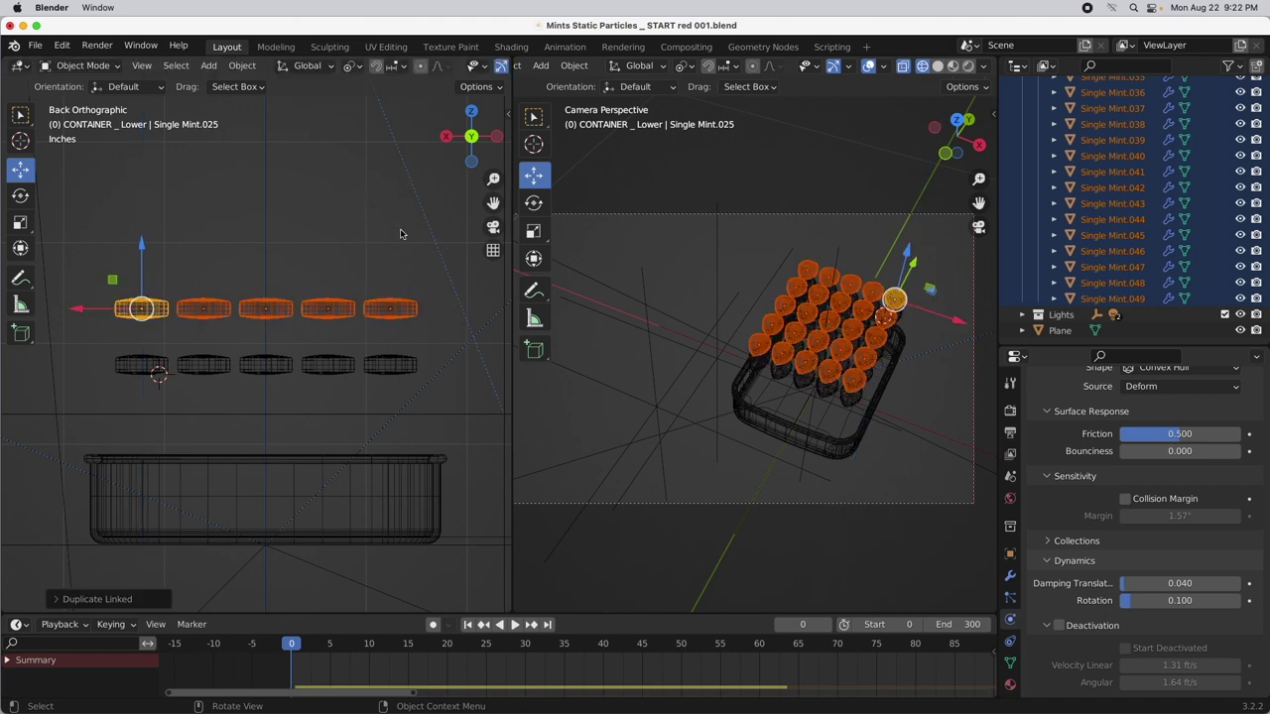
{"action": "key", "text": "shift+r"}
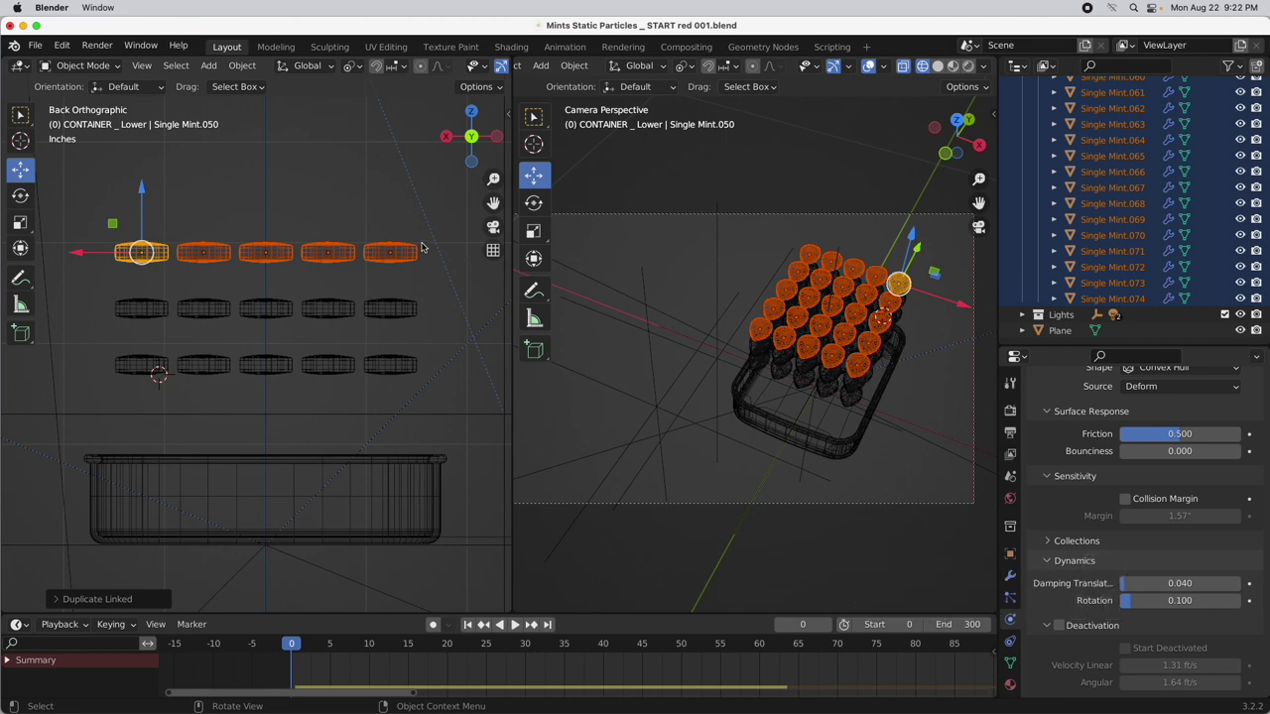
{"action": "key", "text": "a"}
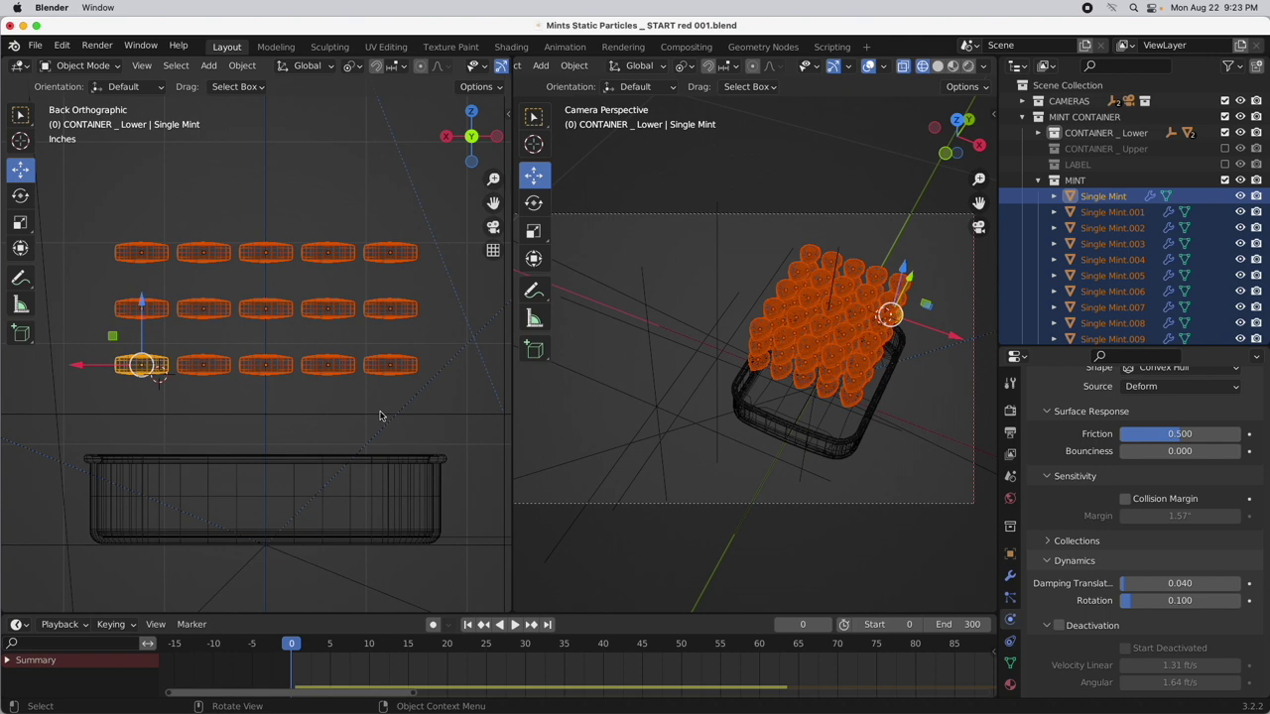
{"action": "key", "text": "space"}
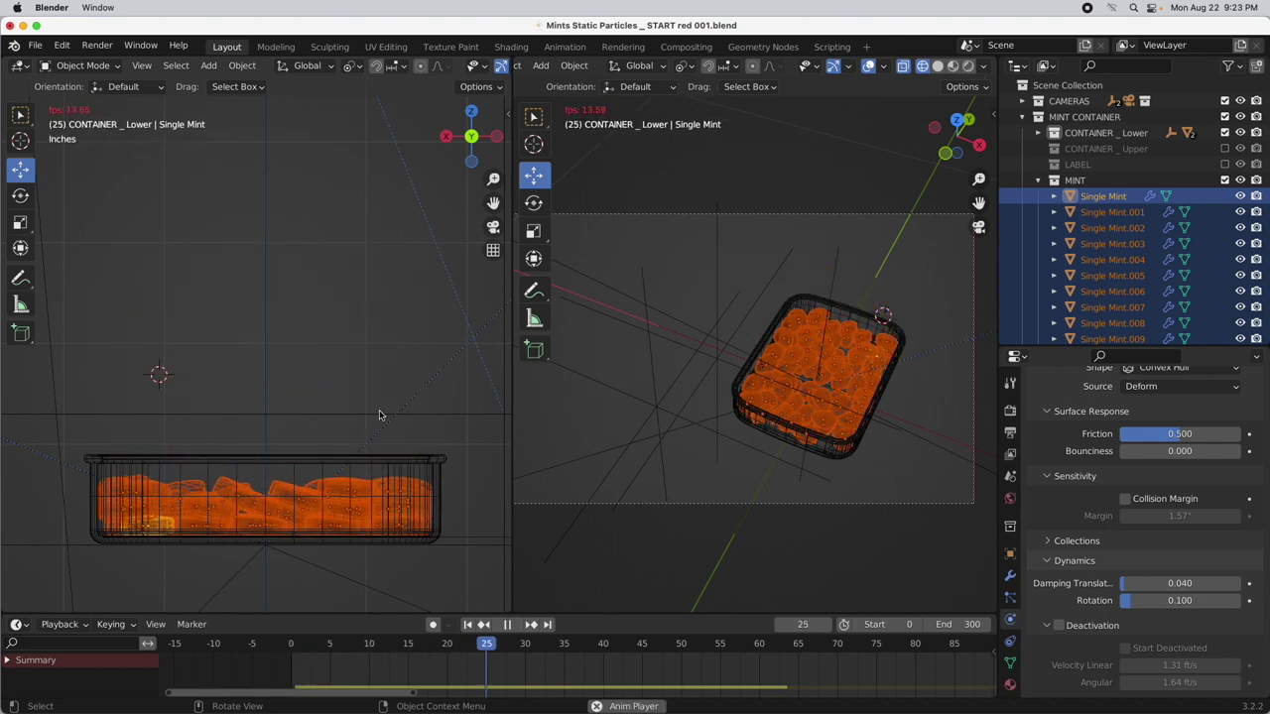
{"action": "key", "text": "space"}
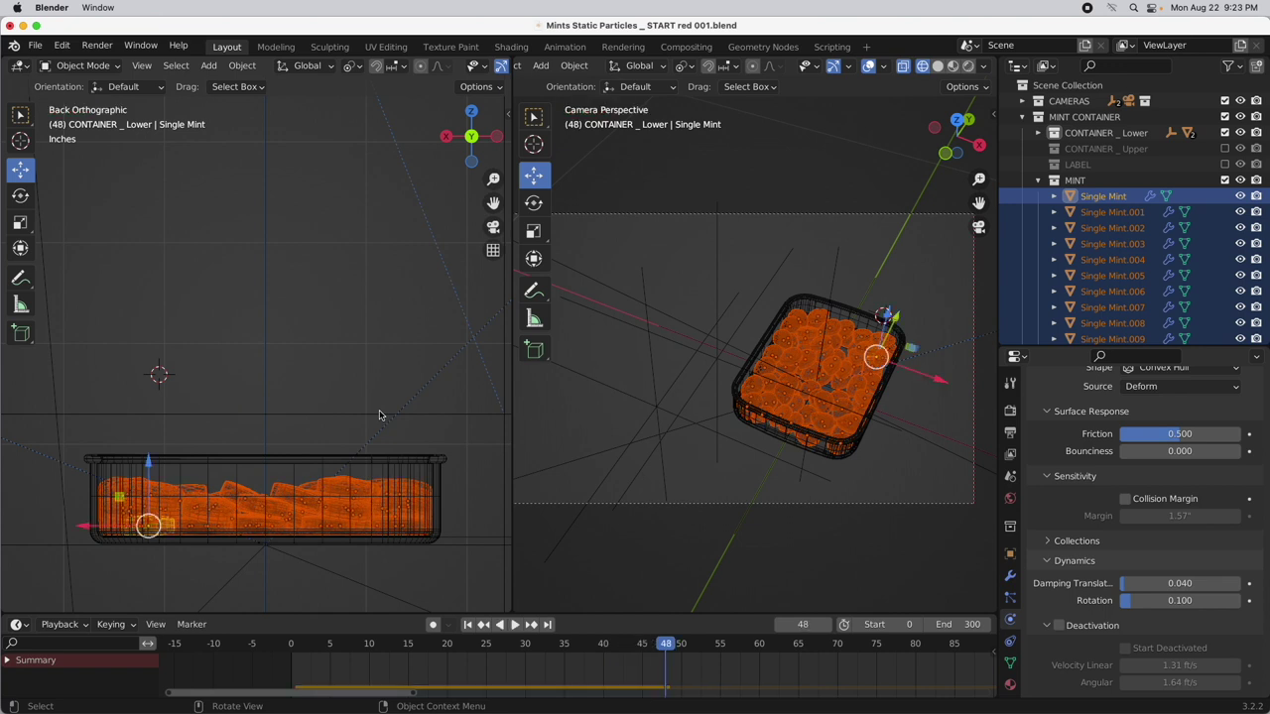
{"action": "scroll", "coordinate": [376, 417], "scroll_direction": "down", "scroll_amount": 4}
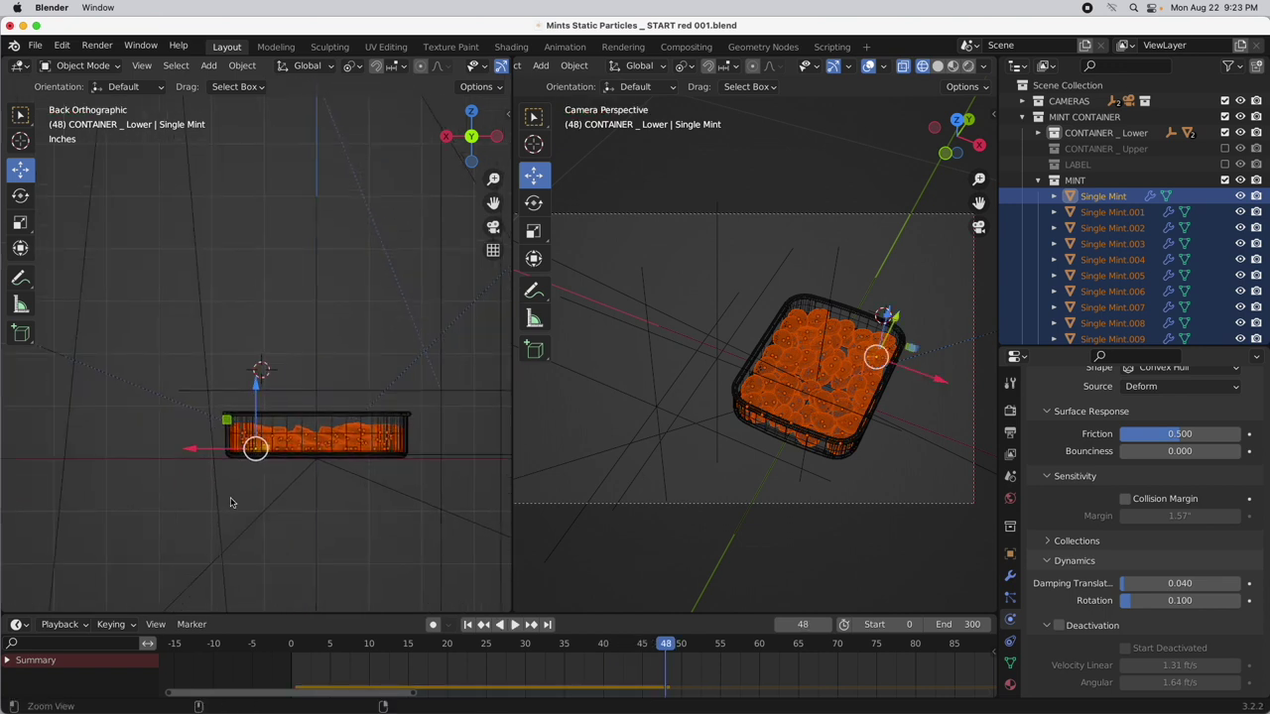
{"action": "mouse_move", "coordinate": [286, 644]}
{"action": "left_mouse_down"}
{"action": "mouse_move", "coordinate": [339, 646]}
{"action": "mouse_move", "coordinate": [290, 647]}
{"action": "left_mouse_up"}
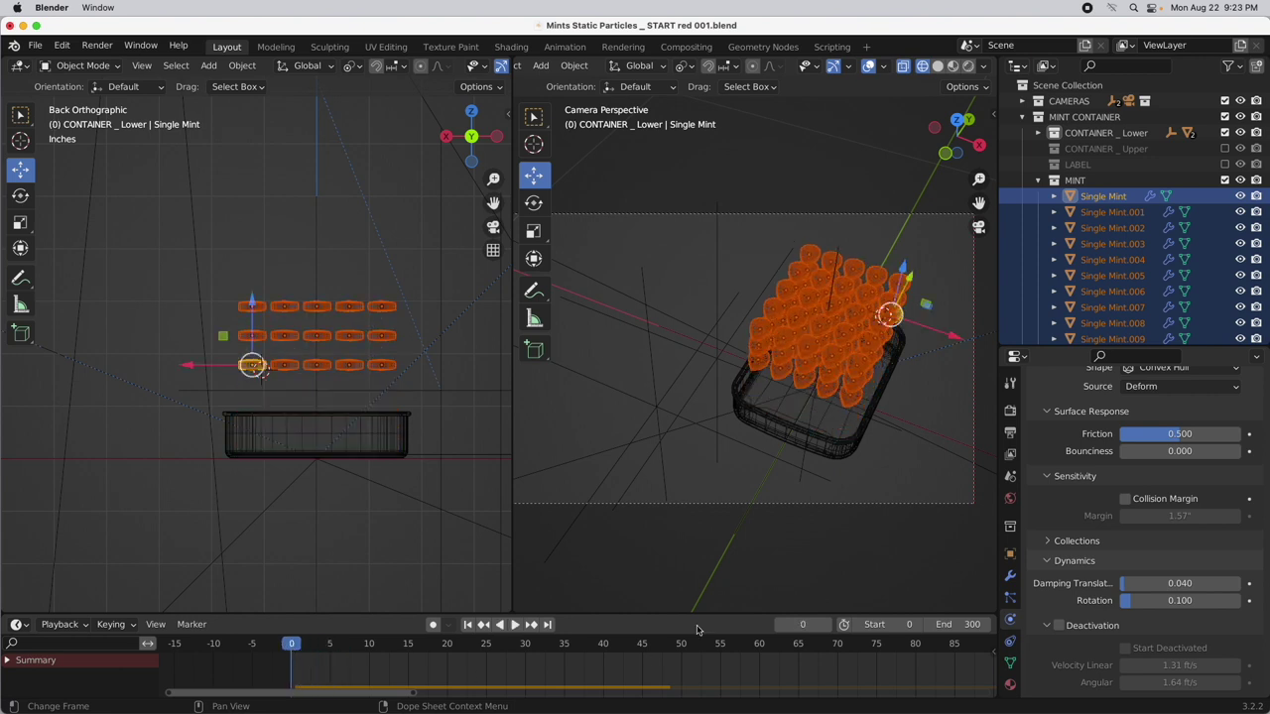
Raise all the mints higher above the tin, rerun the drop to frame 54, then return to frame 0
{"action": "left_click", "coordinate": [1009, 478]}
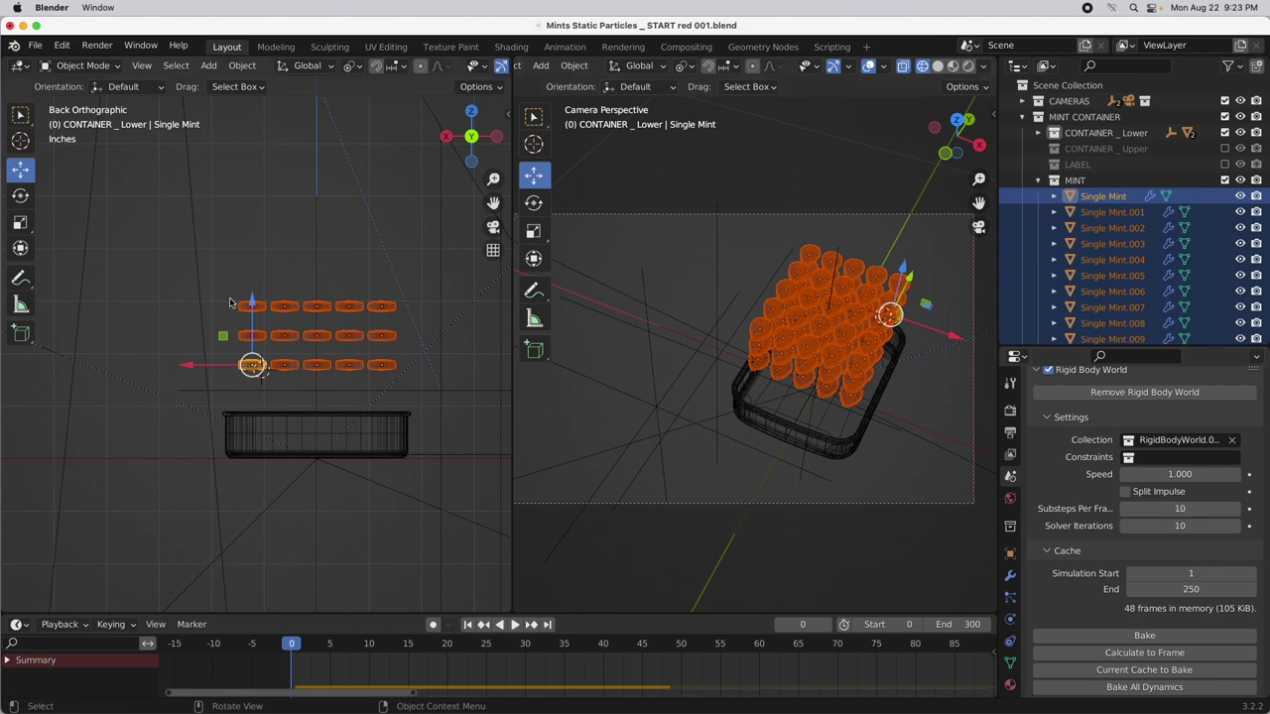
{"action": "left_click_drag", "start_coordinate": [256, 313], "coordinate": [249, 123]}
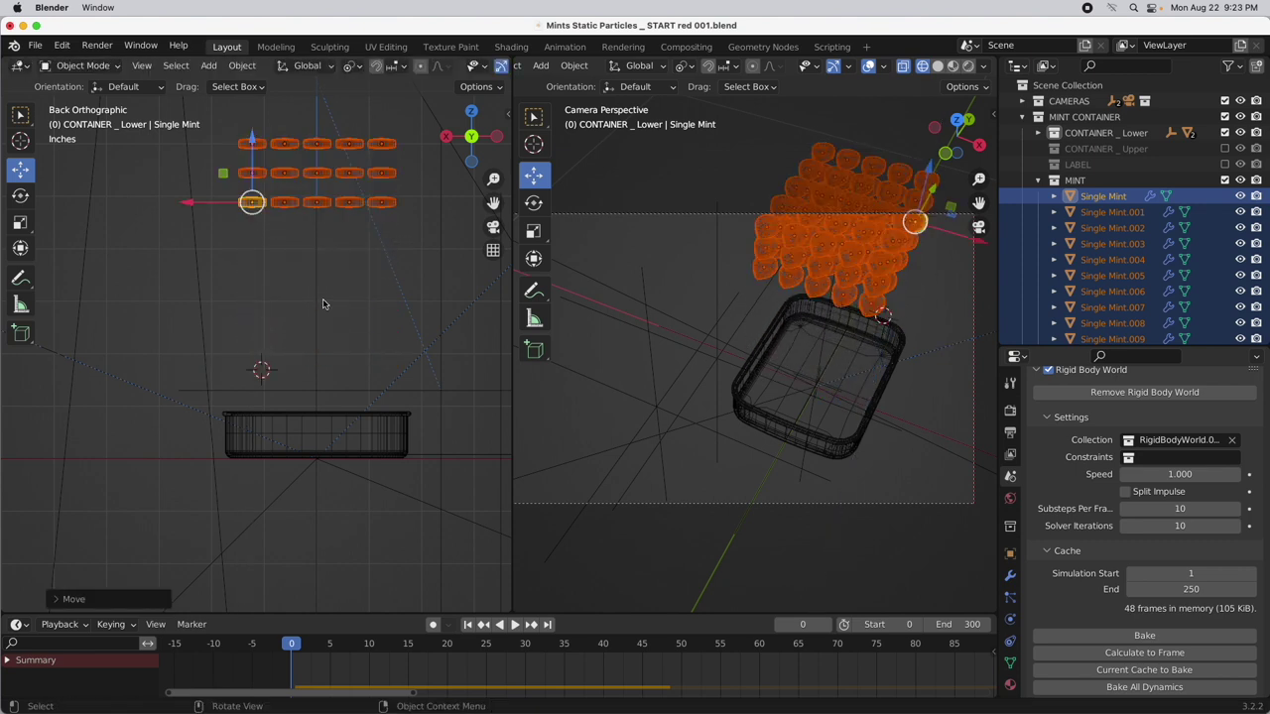
{"action": "key", "text": "space"}
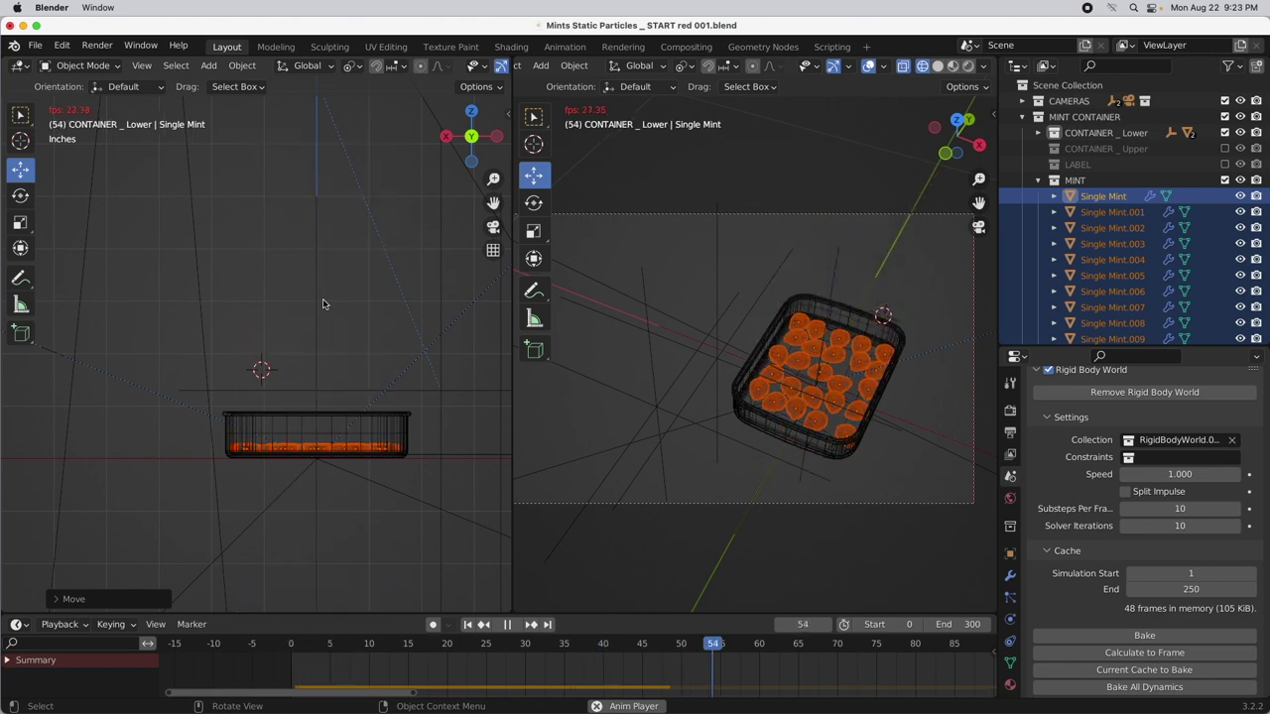
{"action": "key", "text": "space"}
{"action": "left_click", "coordinate": [290, 646]}
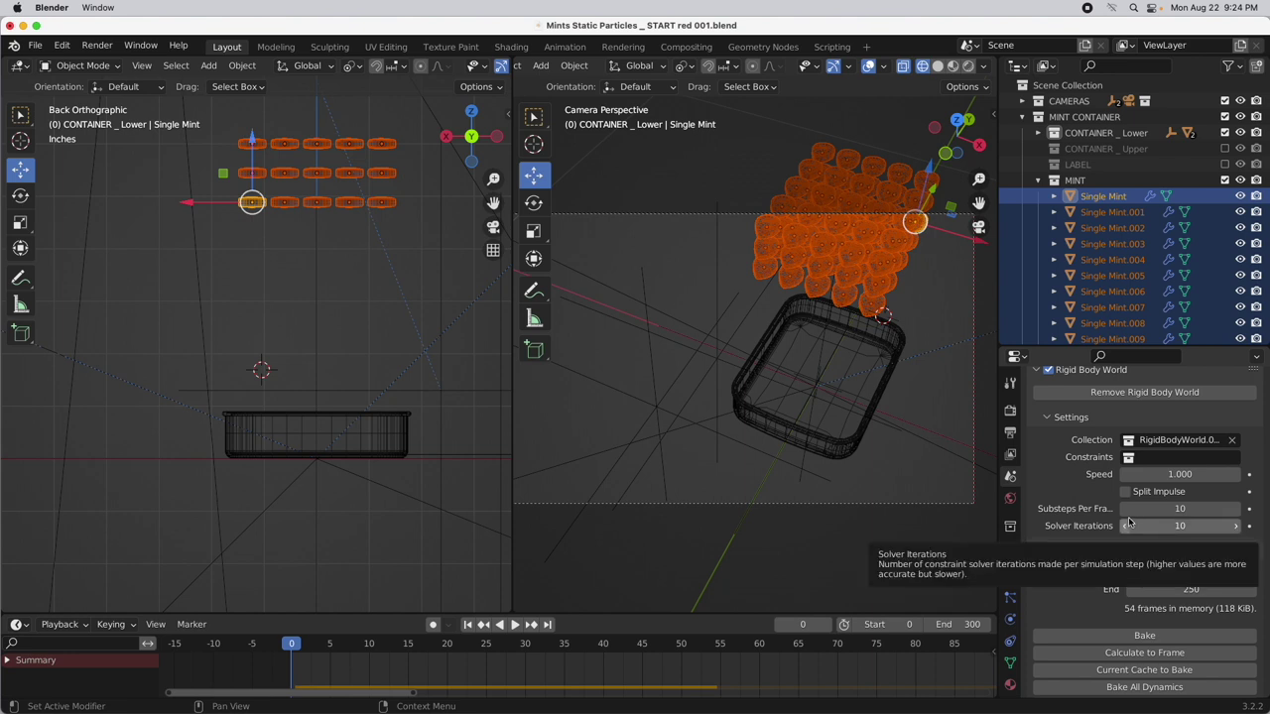
Set Substeps Per Frame and Solver Iterations to 25 each, then preview the drop to frame 27
{"action": "left_click", "coordinate": [1161, 509]}
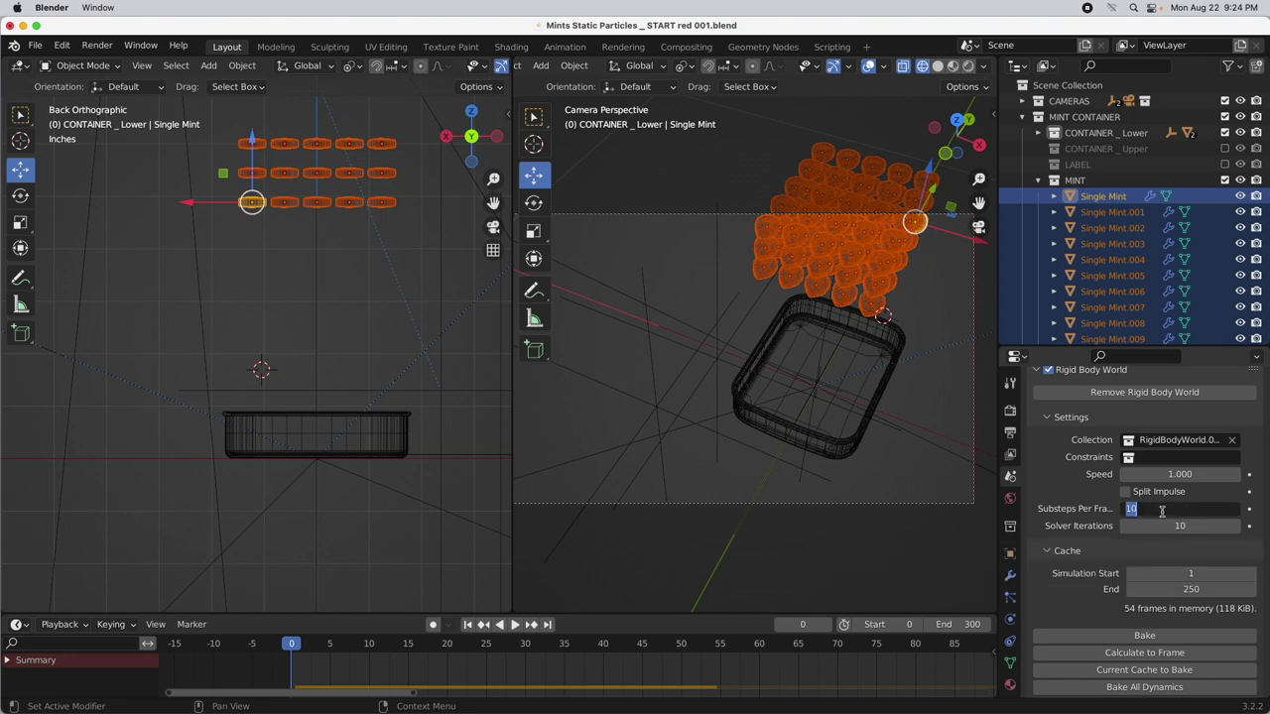
{"action": "type", "text": "25"}
{"action": "key", "text": "Tab"}
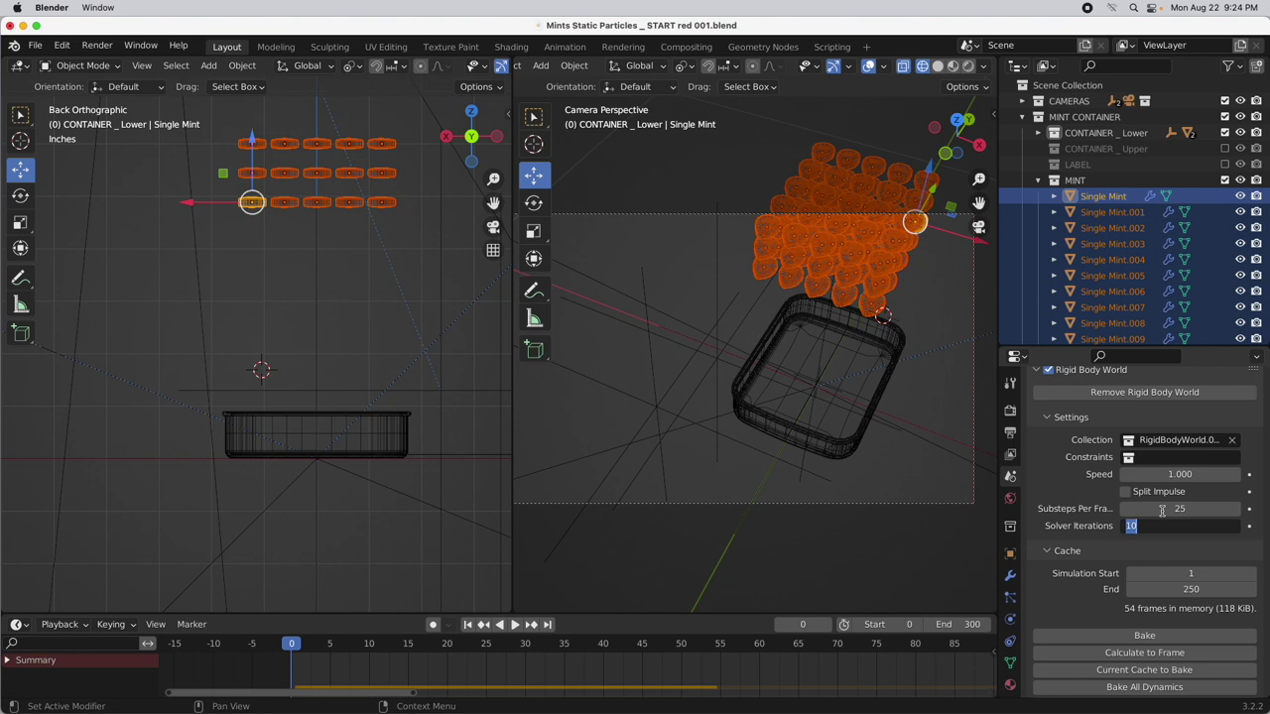
{"action": "type", "text": "25"}
{"action": "key", "text": "Return"}
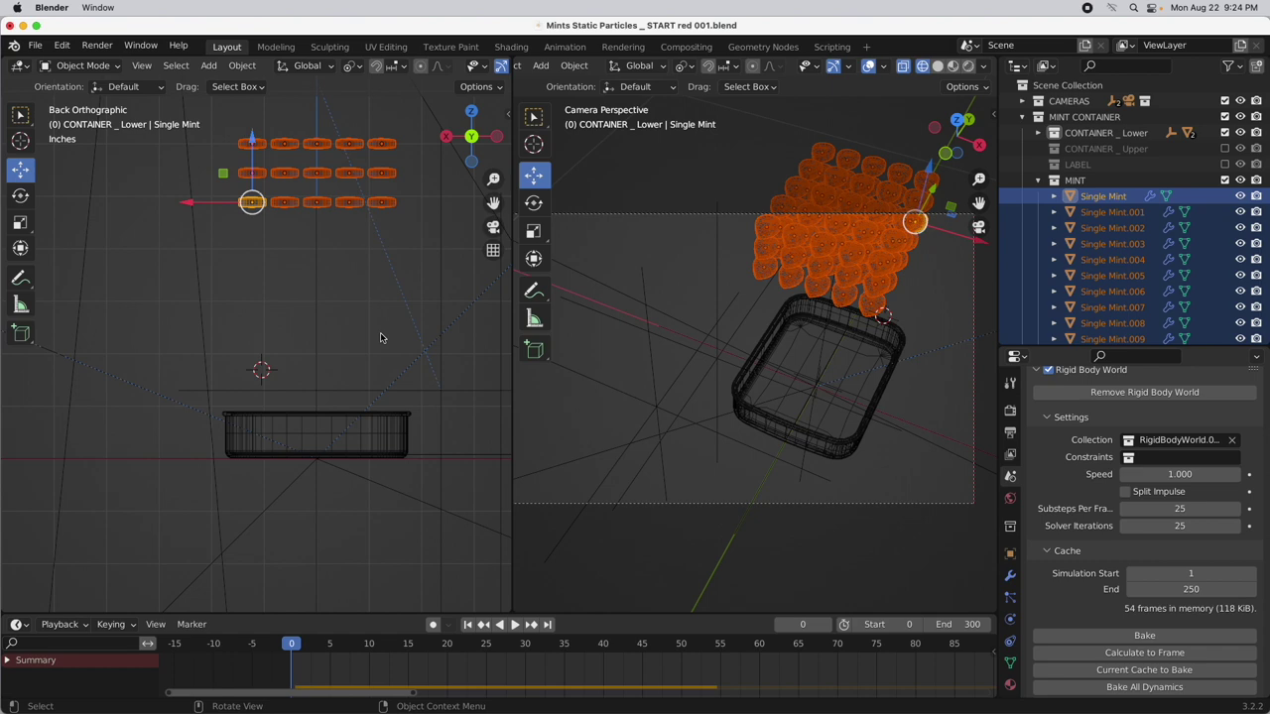
{"action": "key", "text": "space"}
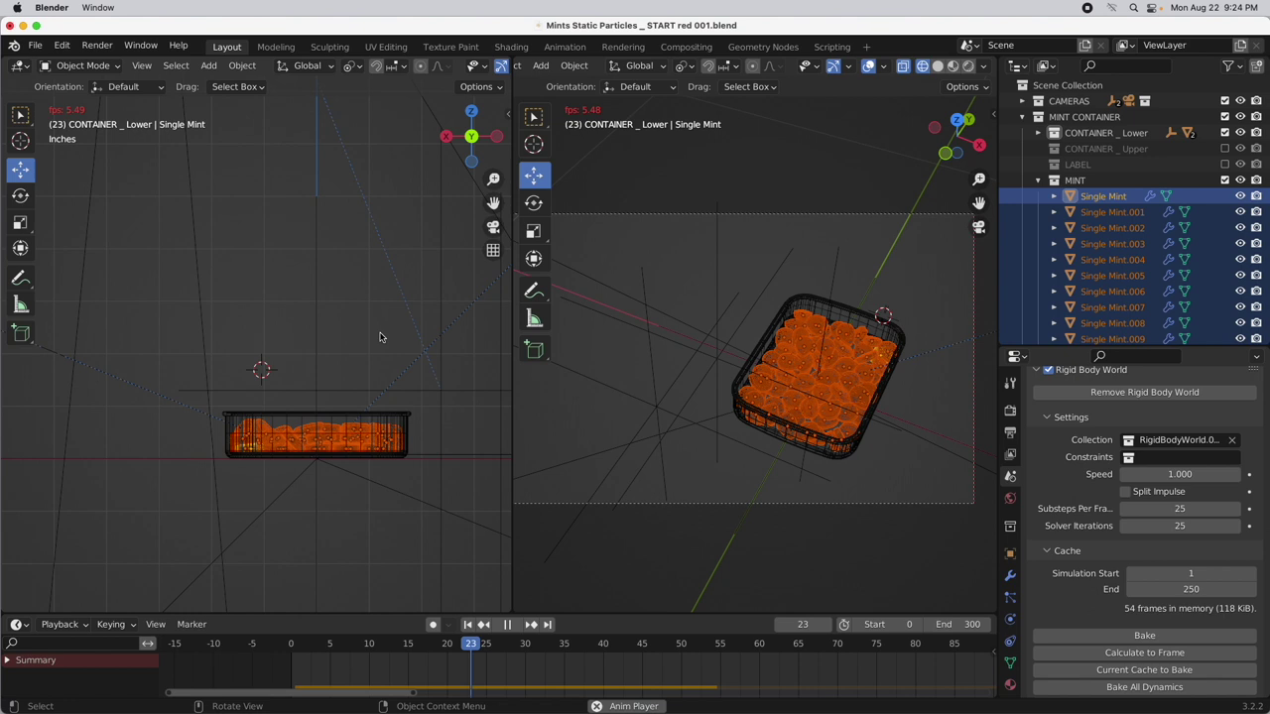
{"action": "key", "text": "space"}
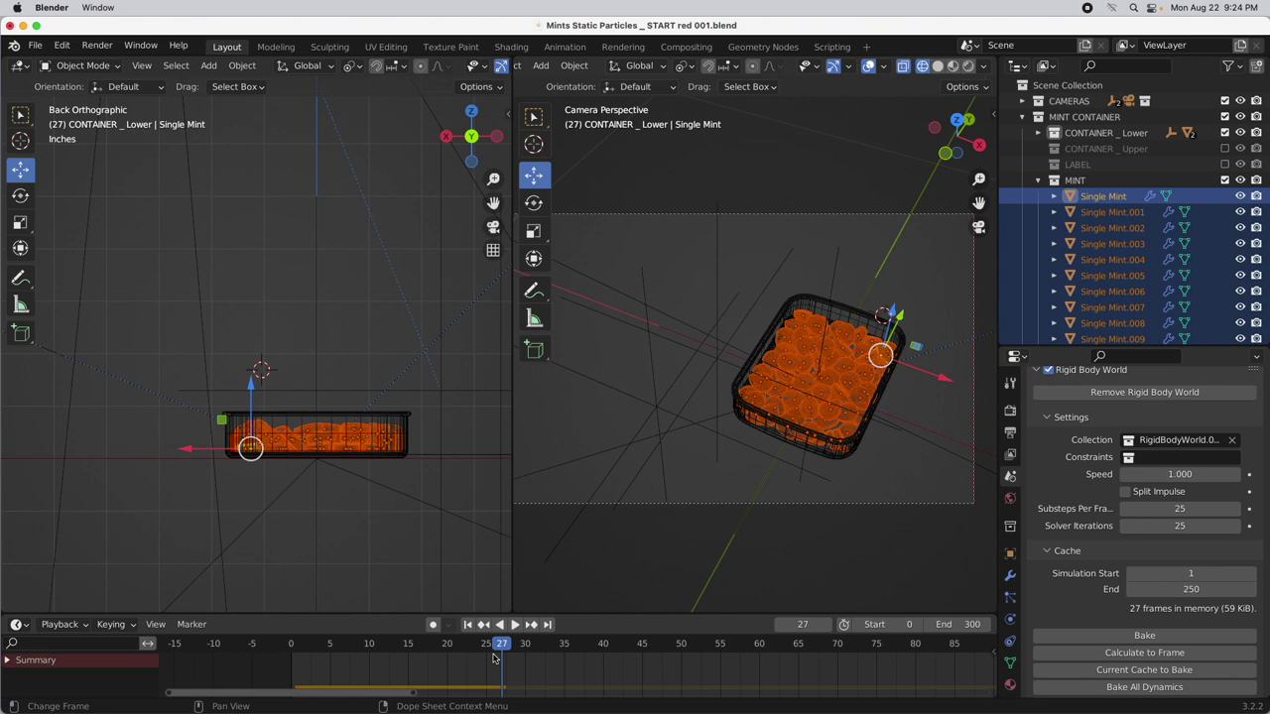
Restore 10 solver iterations at frame 0 and zoom the left viewport onto the mint rows
{"action": "key", "text": "shift+Left"}
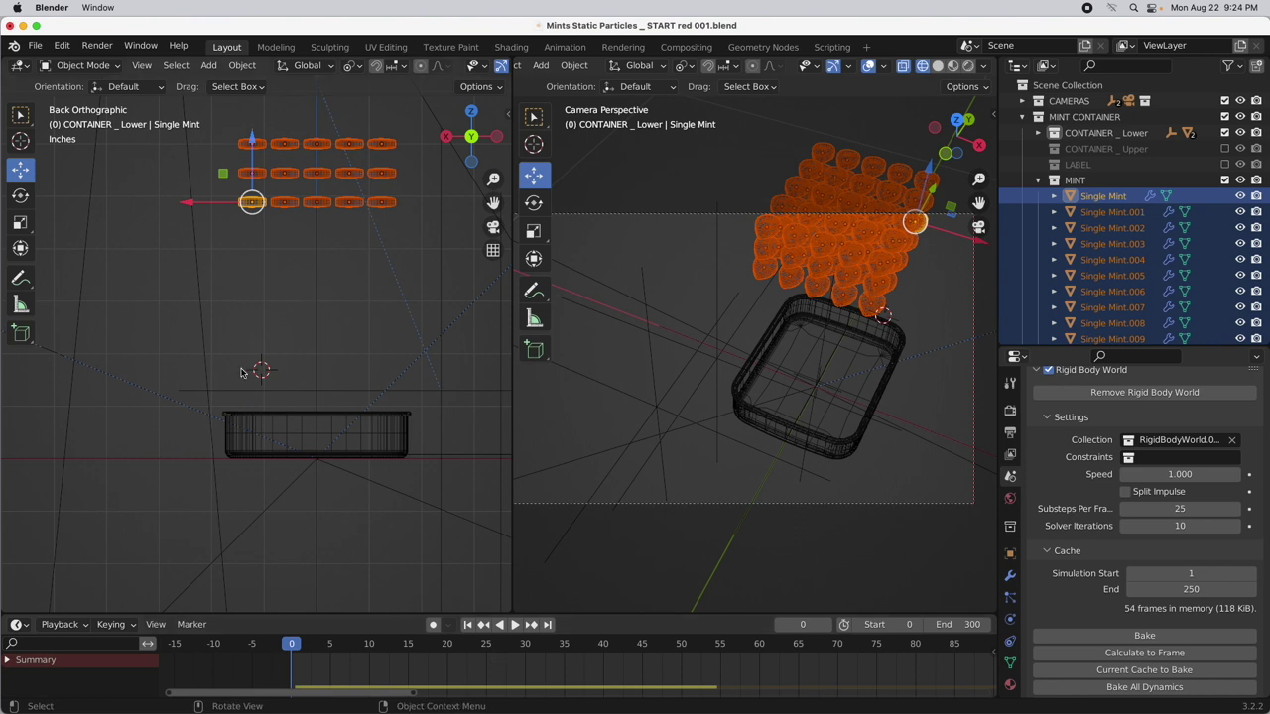
{"action": "middle_click_drag", "start_coordinate": [264, 283], "coordinate": [269, 377], "text": "shift"}
{"action": "scroll", "coordinate": [346, 317], "scroll_direction": "up", "scroll_amount": 2}
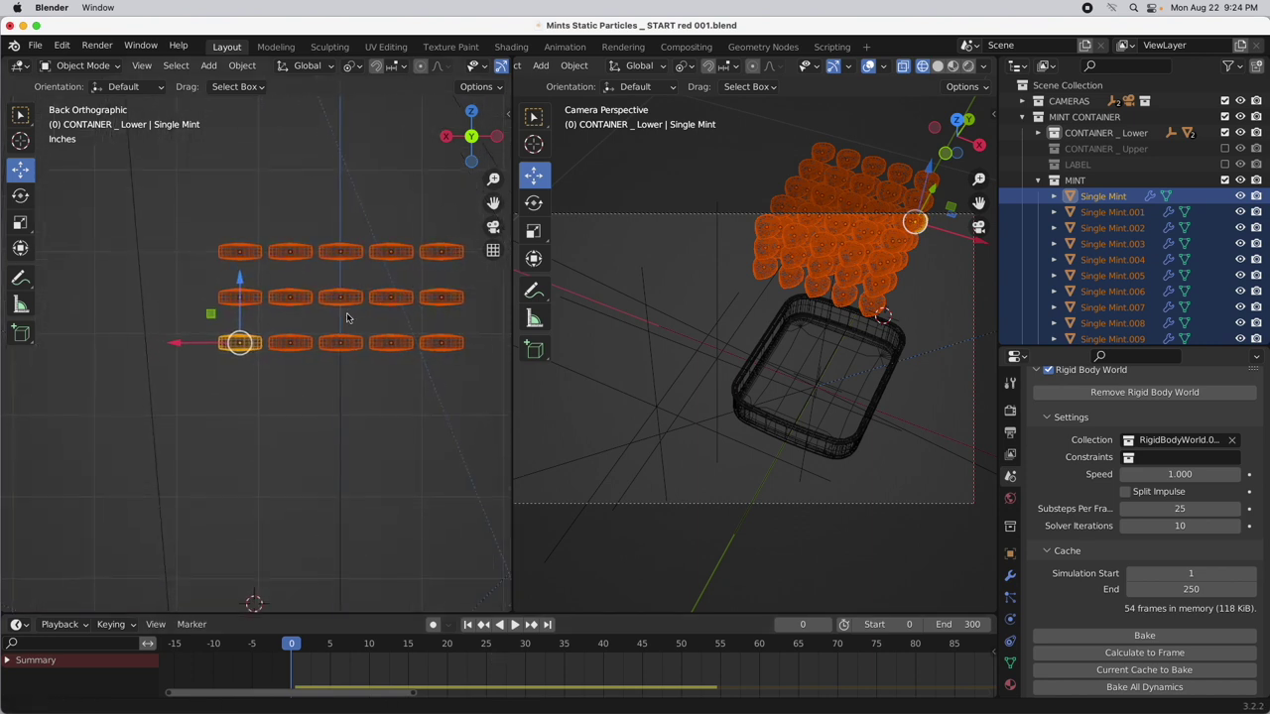
{"action": "middle_click_drag", "start_coordinate": [391, 391], "coordinate": [351, 377], "text": "shift"}
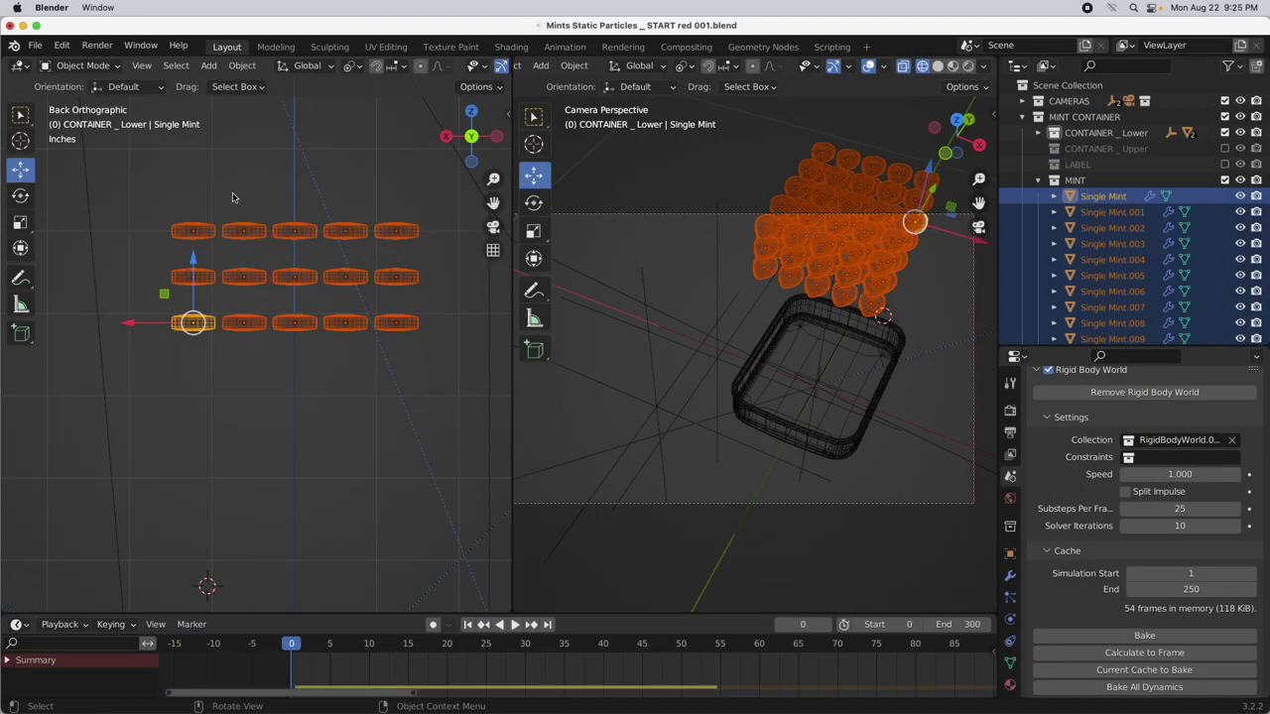
Run Object > Transform > Randomize Transform on the selected mints
{"action": "left_click", "coordinate": [248, 66]}
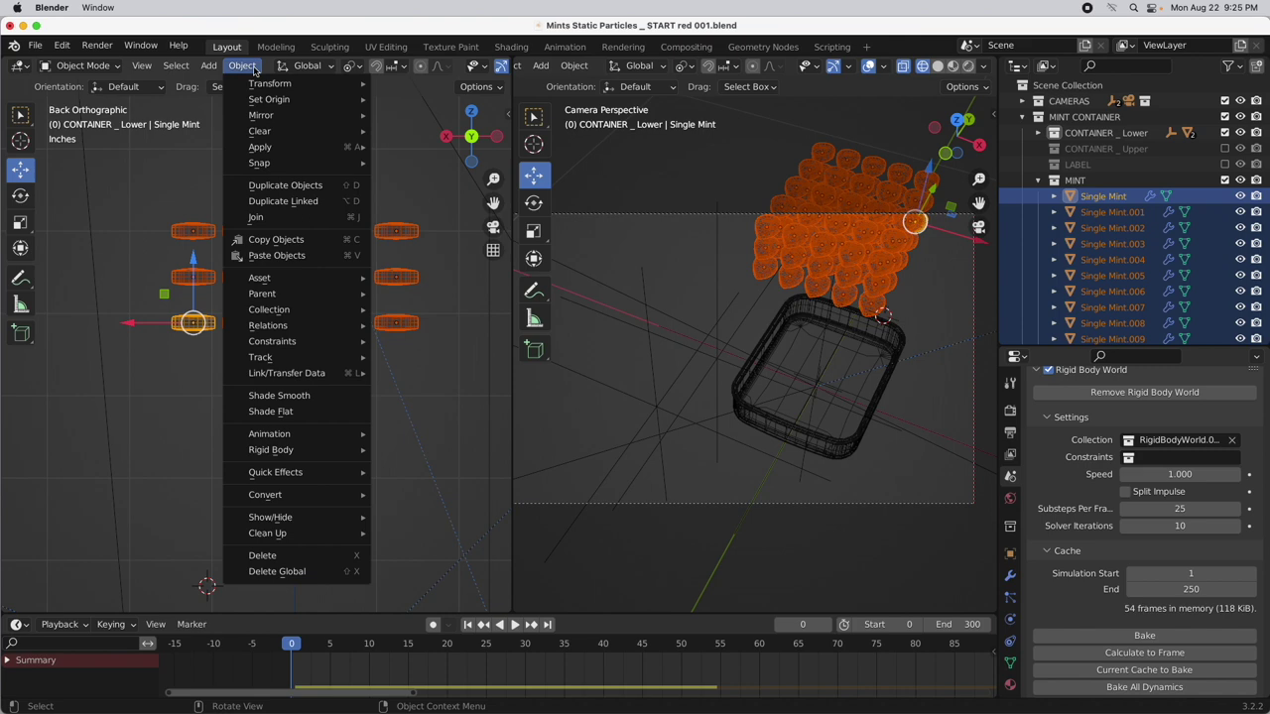
{"action": "mouse_move", "coordinate": [255, 85]}
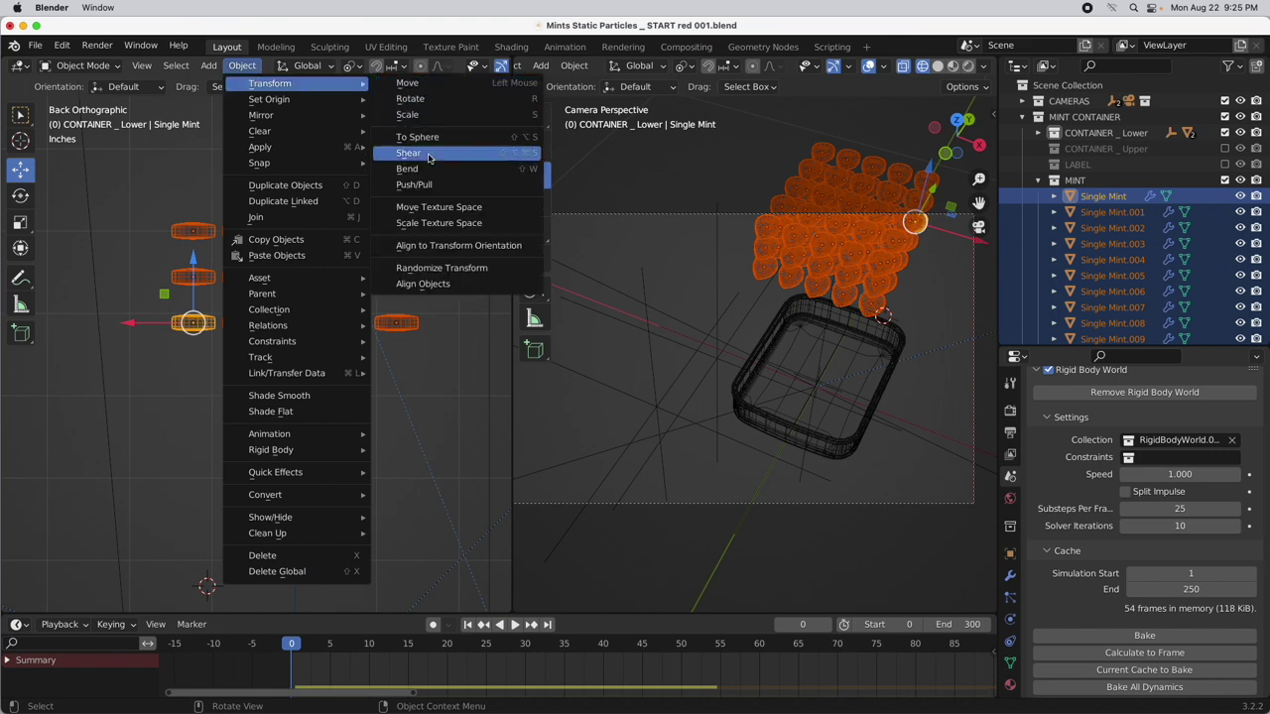
{"action": "left_click", "coordinate": [447, 274]}
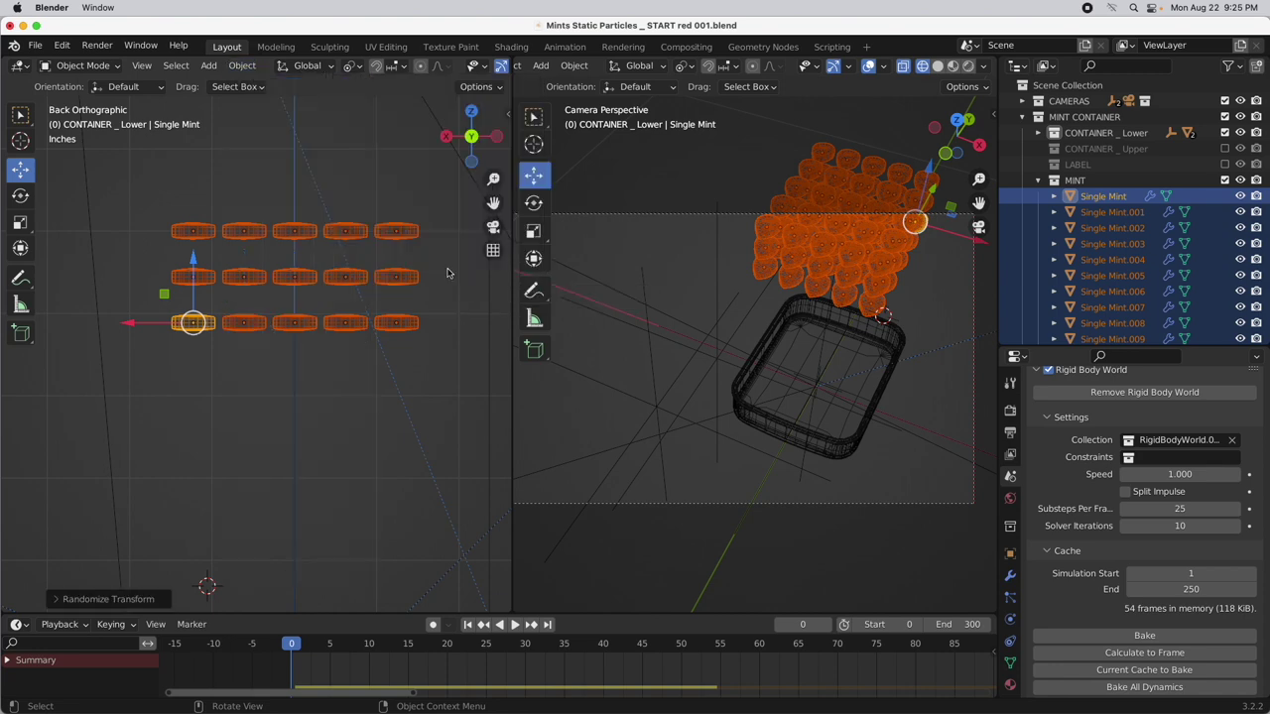
Give Randomize Transform a 0.1 Location Z offset and 13°, 13°, 45° X/Y/Z rotation
{"action": "left_click", "coordinate": [59, 599]}
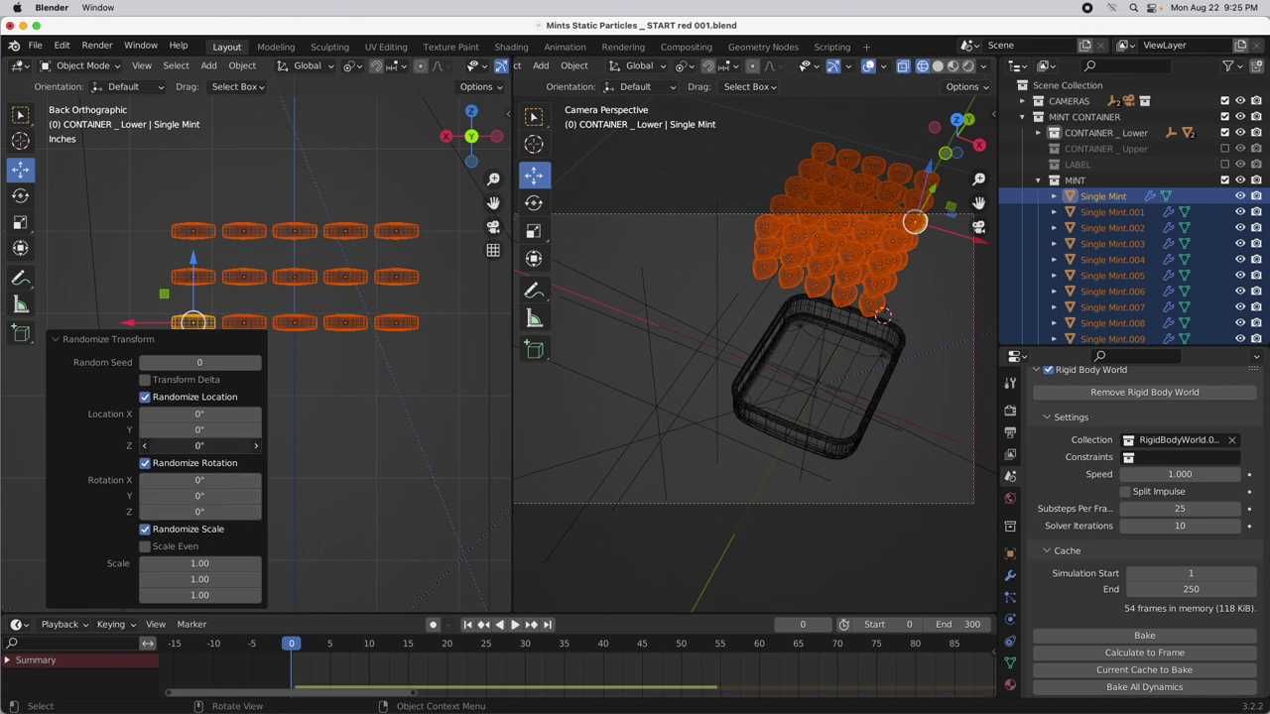
{"action": "left_click", "coordinate": [194, 445]}
{"action": "key", "text": "BackSpace"}
{"action": "type", "text": ".25"}
{"action": "key", "text": "Return"}
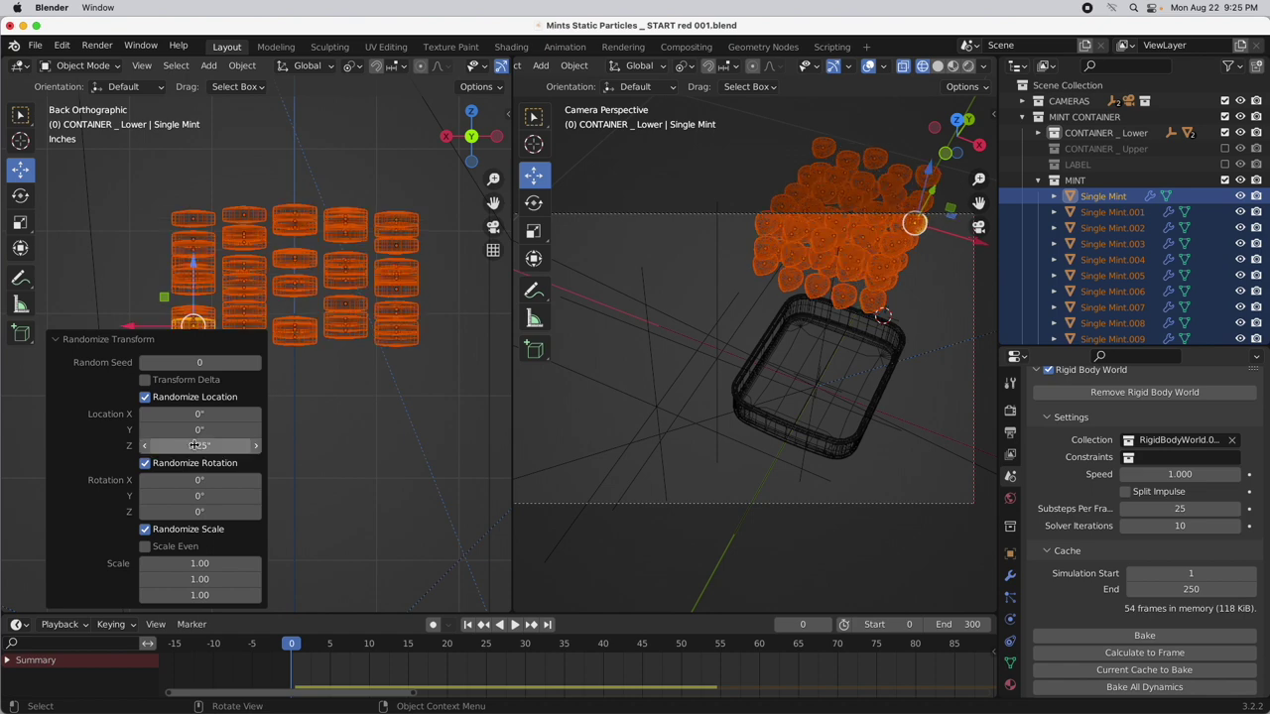
{"action": "left_click", "coordinate": [194, 445]}
{"action": "type", "text": "0"}
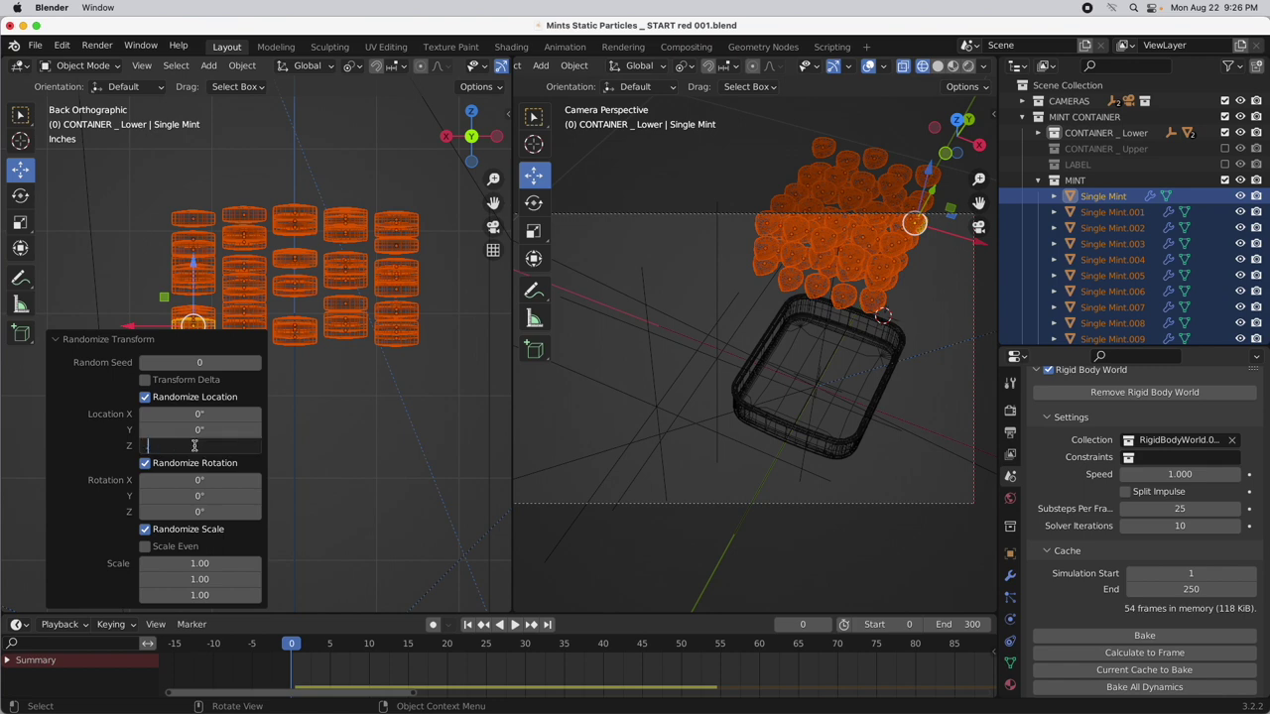
{"action": "key", "text": "Return"}
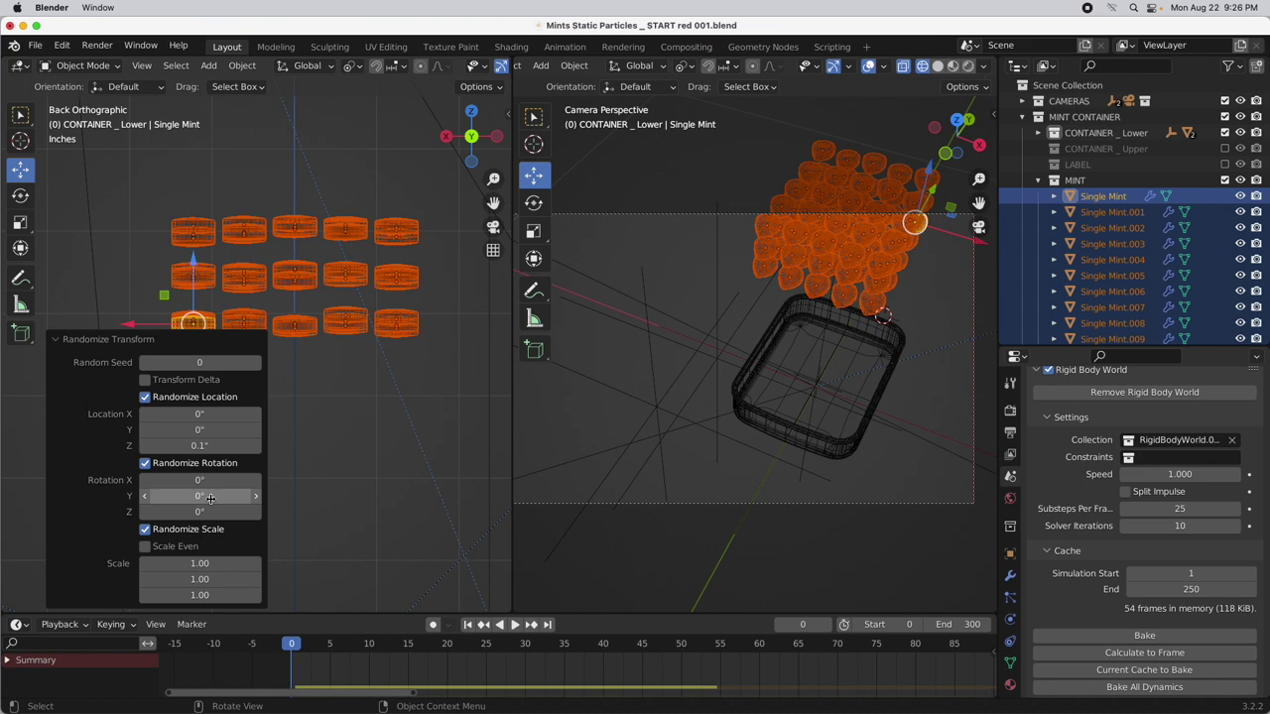
{"action": "left_click_drag", "start_coordinate": [200, 481], "coordinate": [219, 528]}
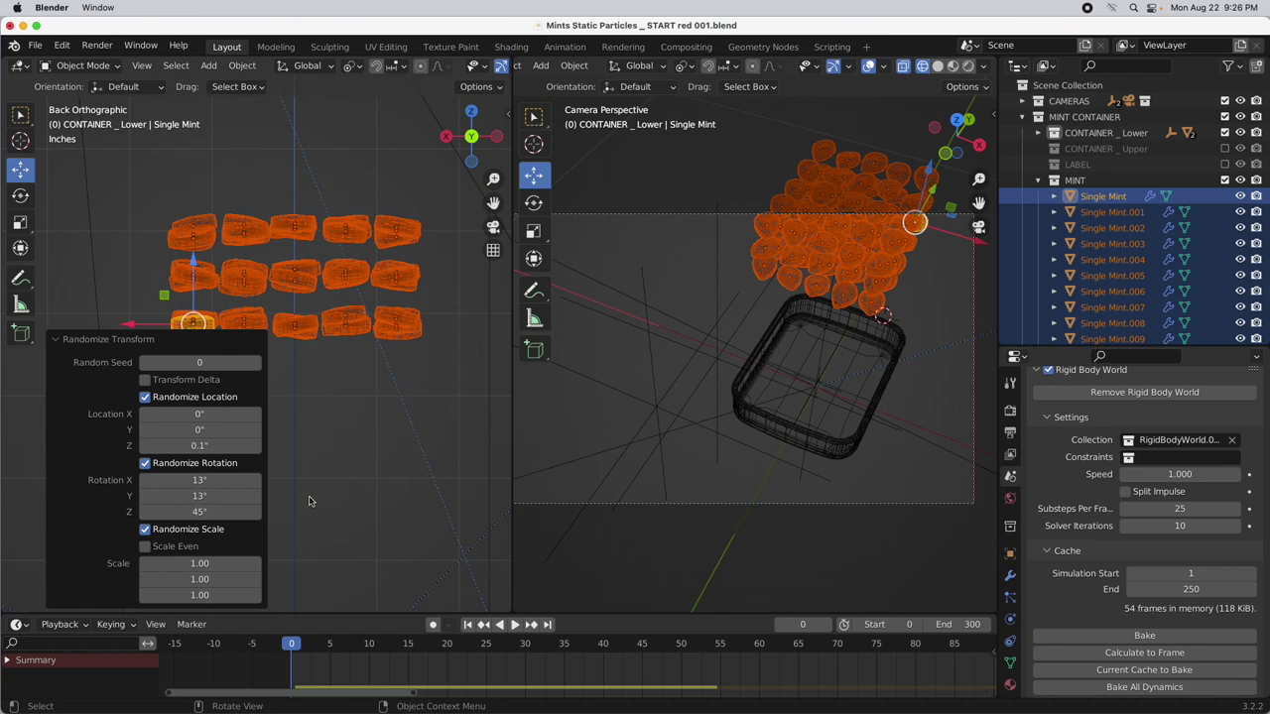
{"action": "left_click", "coordinate": [55, 341]}
{"action": "middle_click_drag", "start_coordinate": [351, 397], "coordinate": [317, 446]}
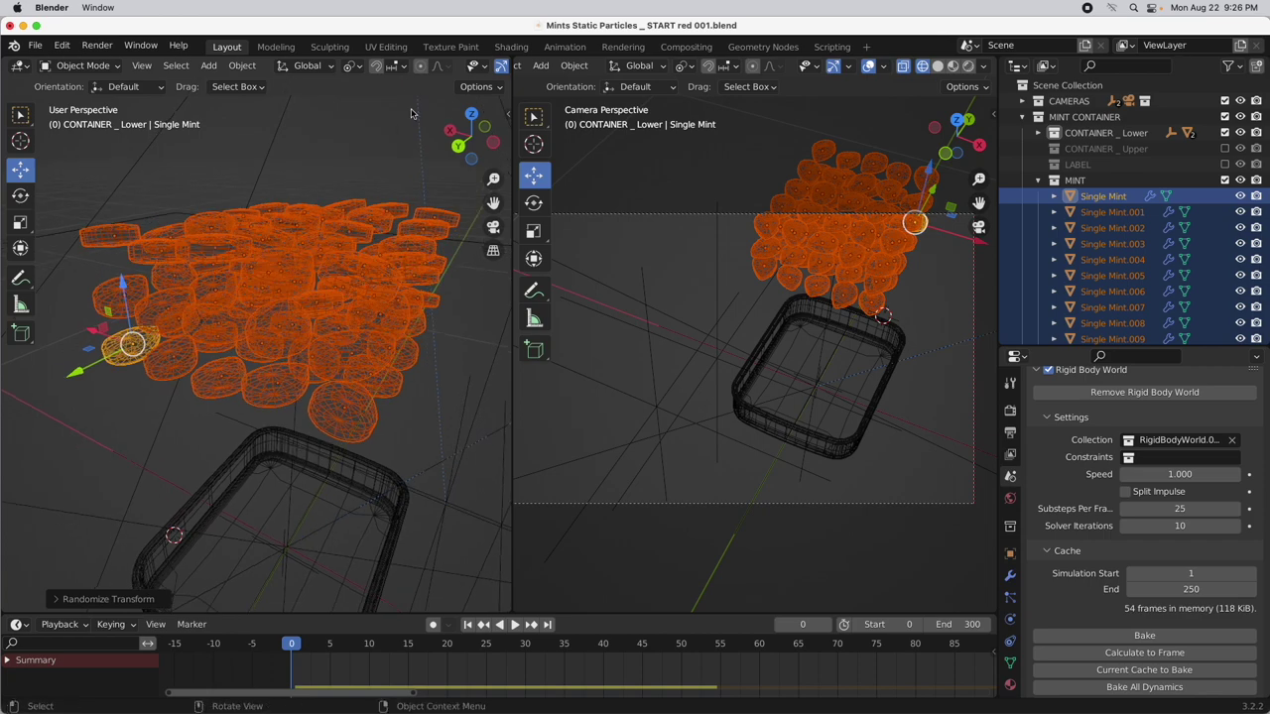
{"action": "scroll", "coordinate": [474, 69], "scroll_direction": "down", "scroll_amount": 4}
{"action": "scroll", "coordinate": [466, 72], "scroll_direction": "down", "scroll_amount": 3}
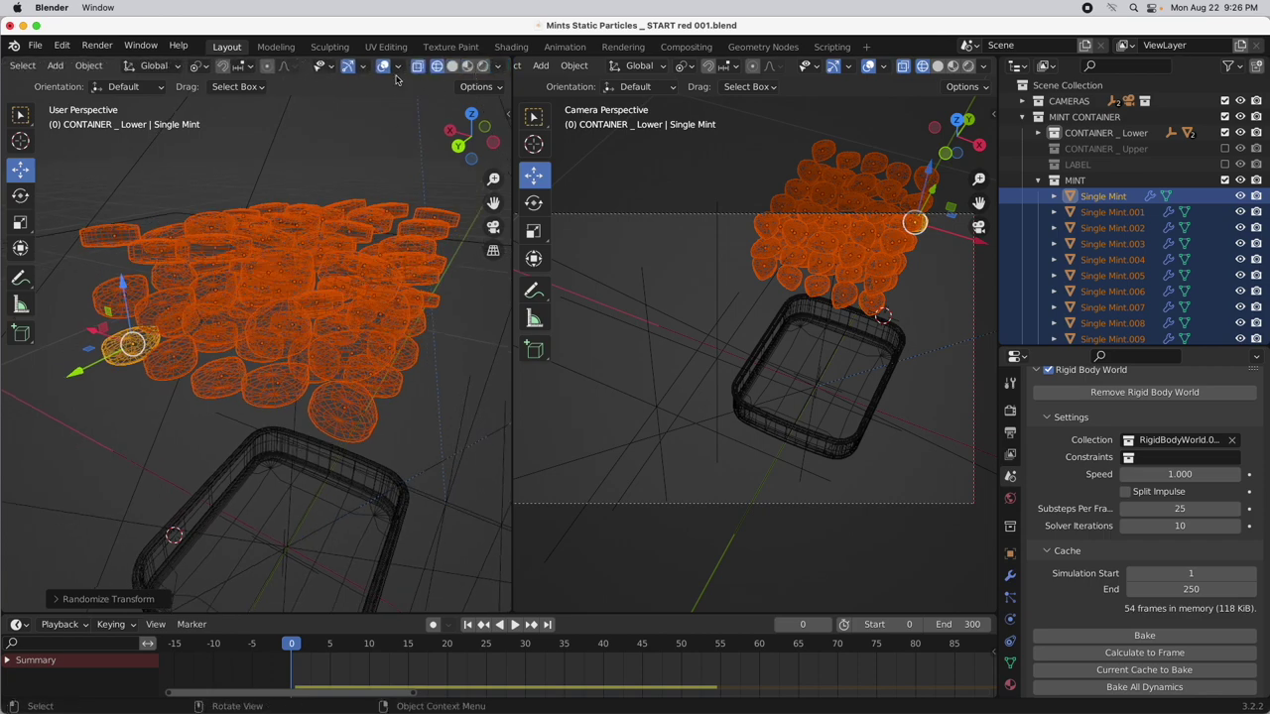
{"action": "middle_click_drag", "start_coordinate": [413, 459], "coordinate": [303, 453]}
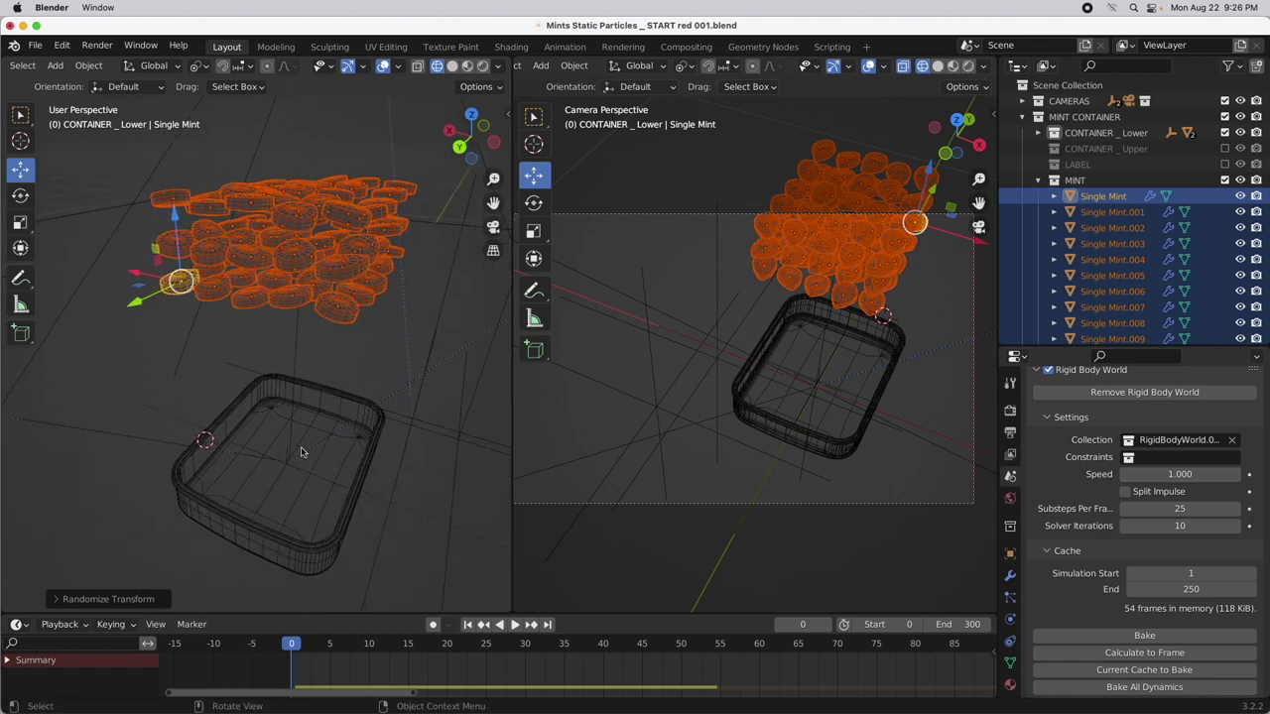
Play the drop to frame 36 and orbit to inspect the settled pile in the tin
{"action": "key", "text": "space"}
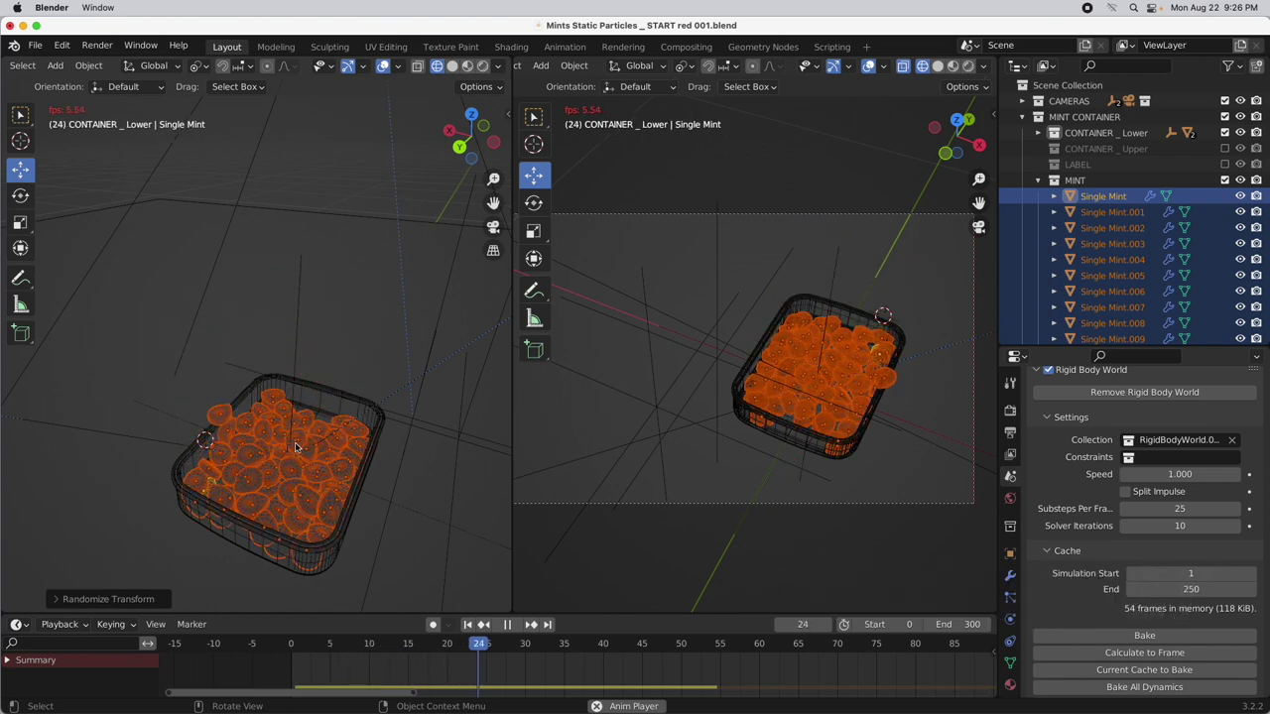
{"action": "key", "text": "space"}
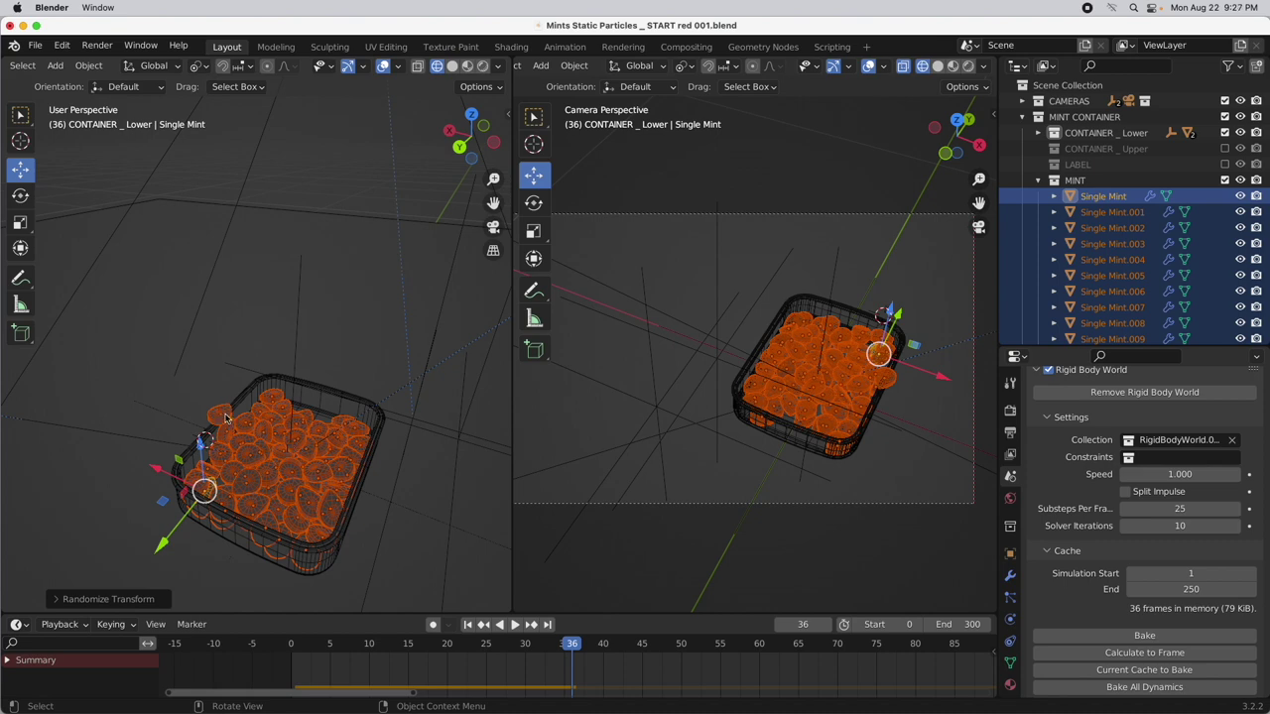
{"action": "mouse_move", "coordinate": [329, 445]}
{"action": "middle_mouse_down"}
{"action": "mouse_move", "coordinate": [266, 468]}
{"action": "mouse_move", "coordinate": [318, 465]}
{"action": "middle_mouse_up"}
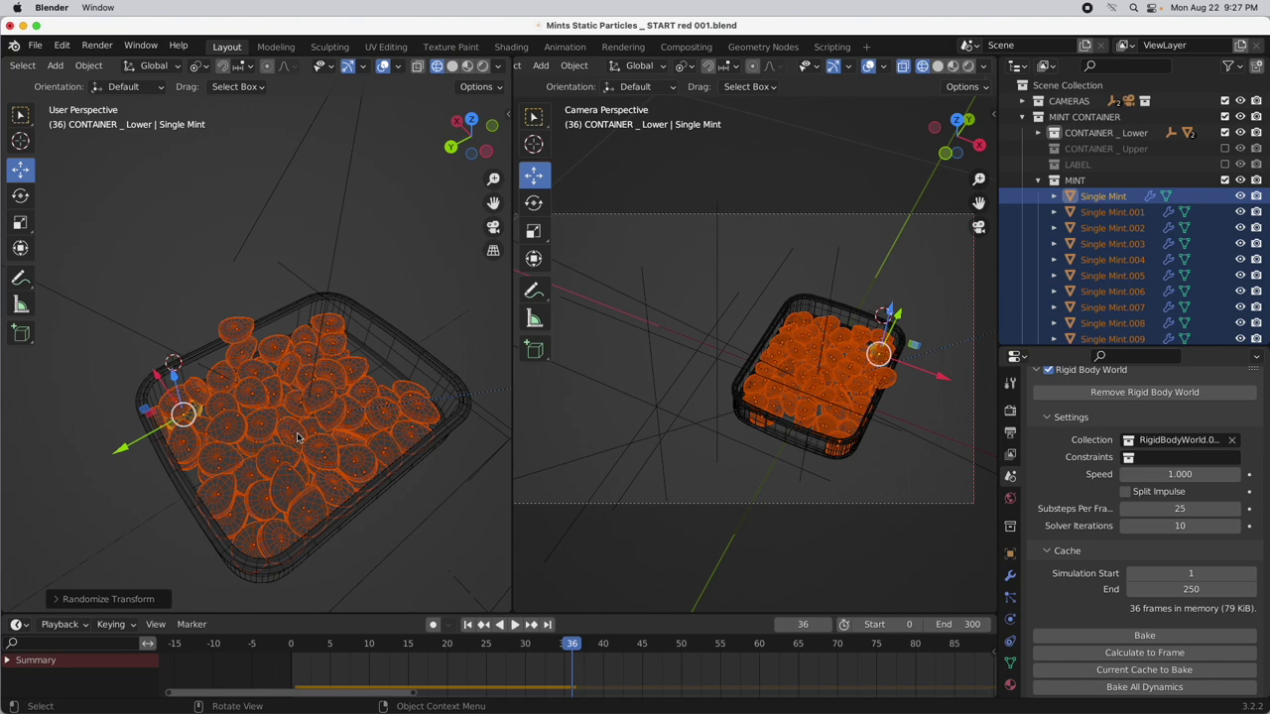
Use Object > Rigid Body > Apply Transformation on all mints at frame 36
{"action": "left_click", "coordinate": [89, 65]}
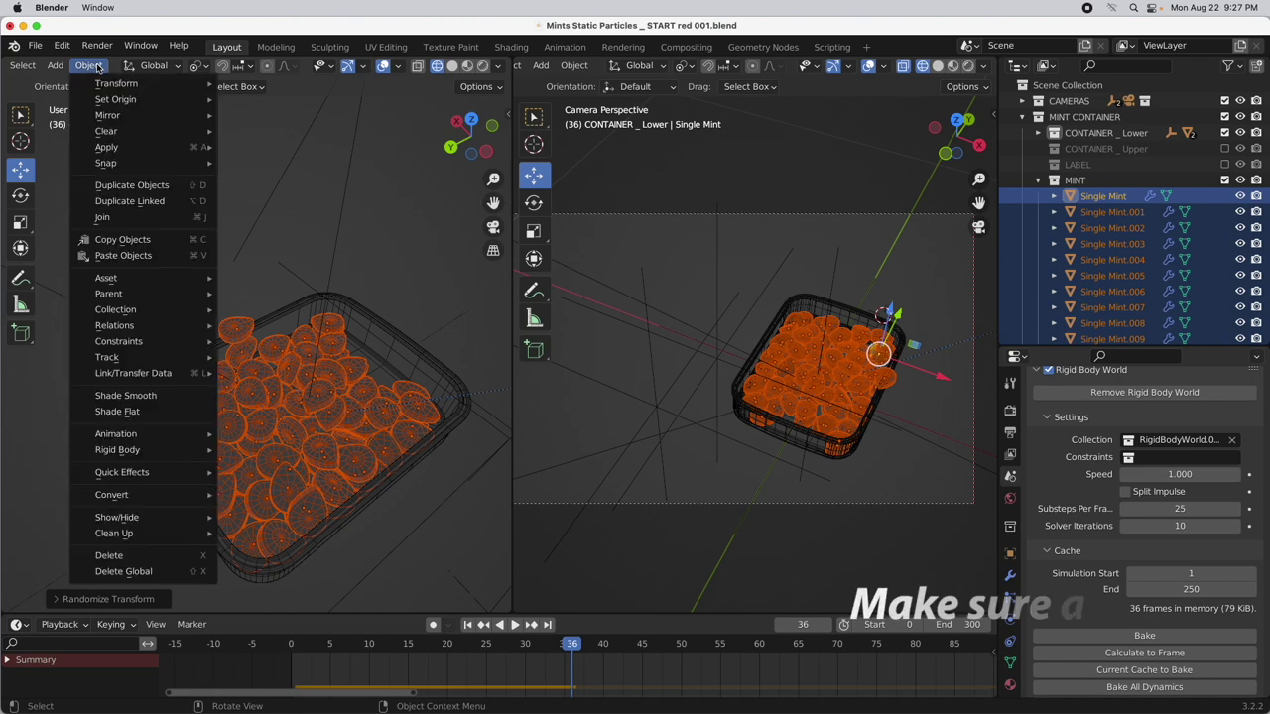
{"action": "mouse_move", "coordinate": [130, 452]}
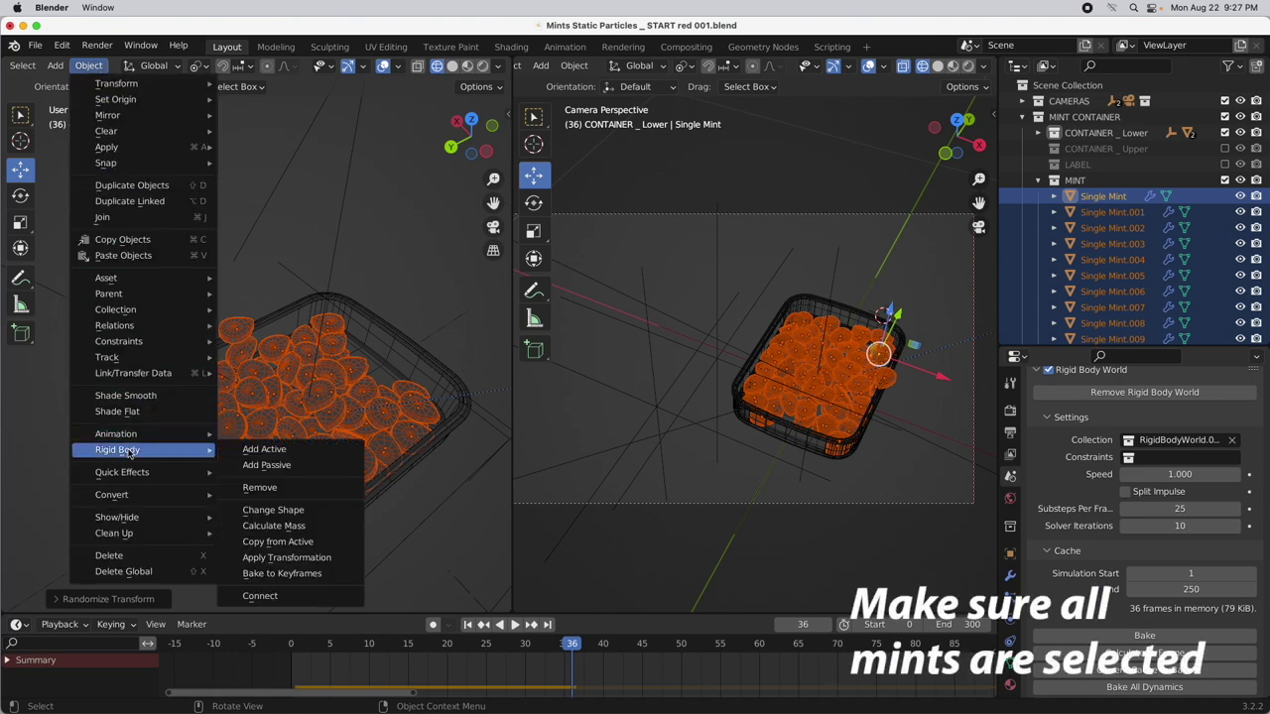
{"action": "left_click", "coordinate": [294, 559]}
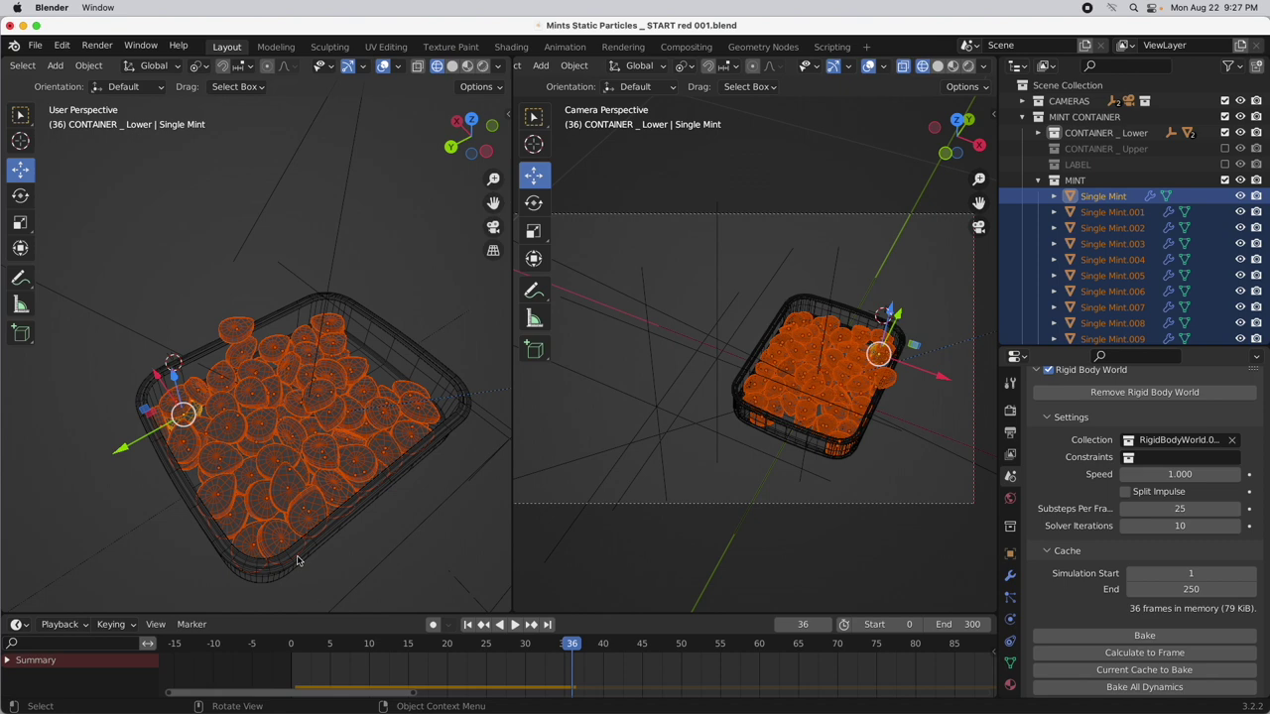
Go back to frame 0 and delete the stray mint sitting on the tin's rim
{"action": "left_click", "coordinate": [292, 647]}
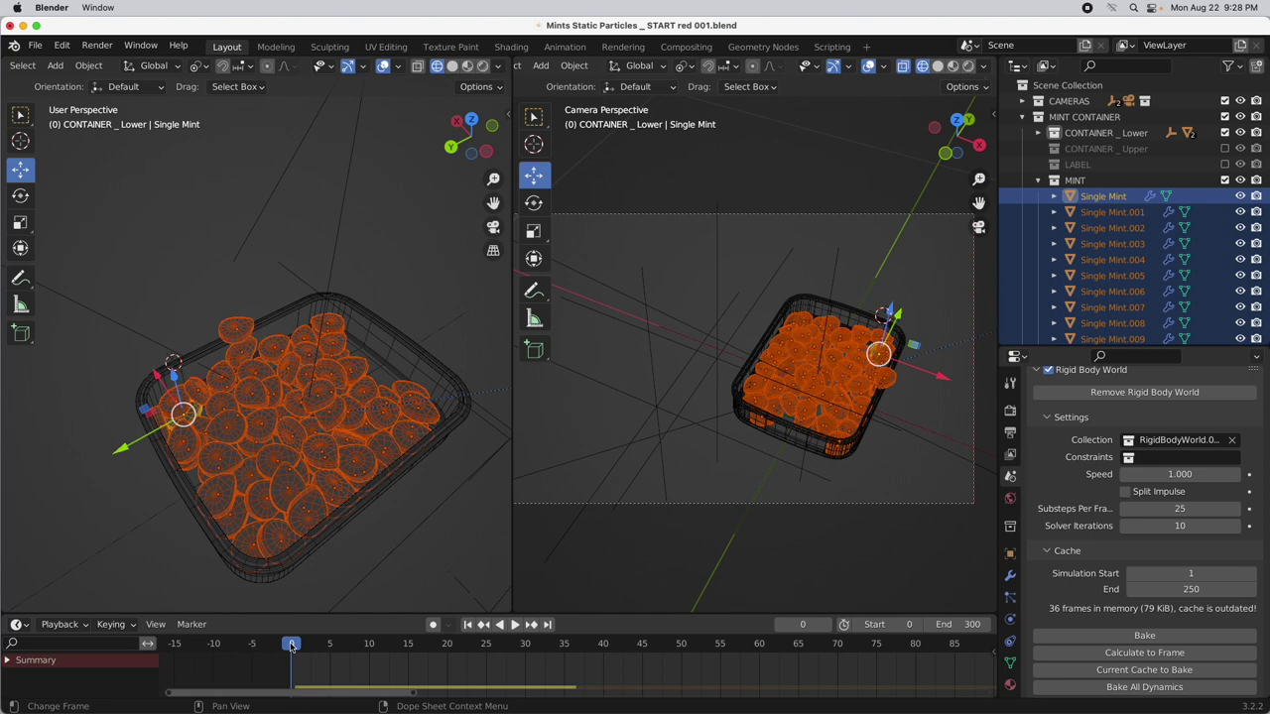
{"action": "left_click", "coordinate": [246, 326]}
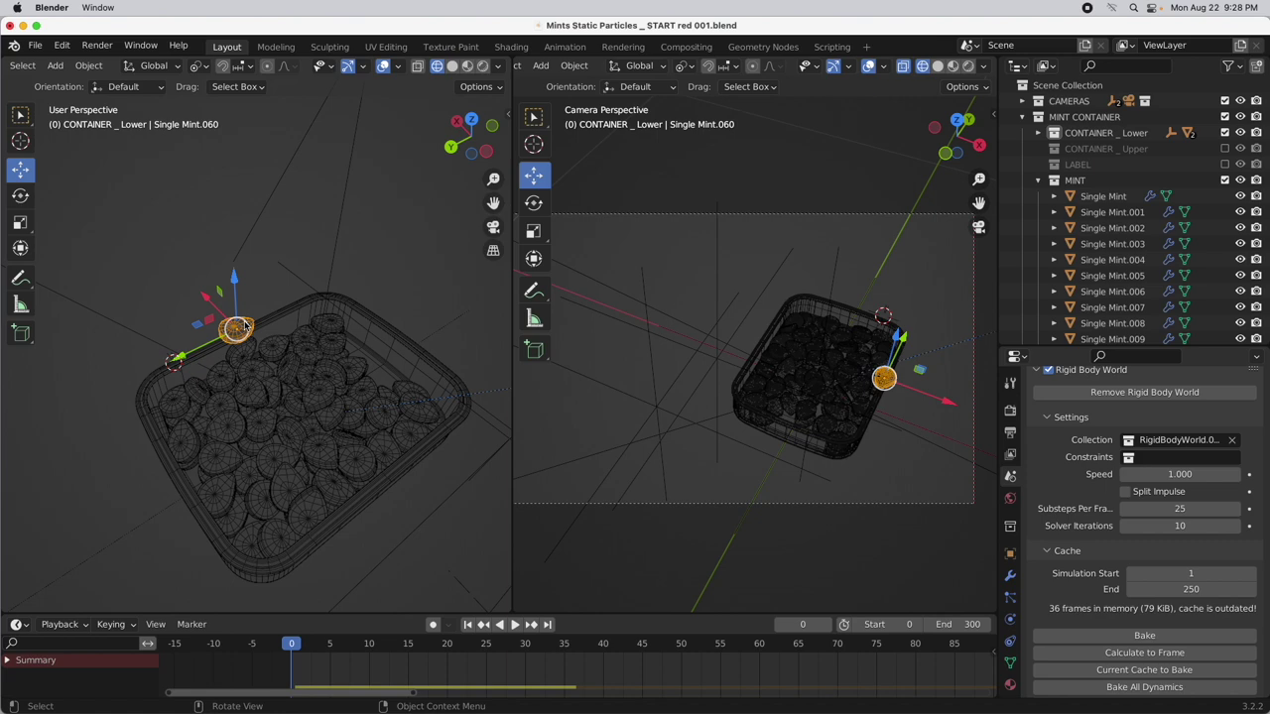
{"action": "key", "text": "x"}
{"action": "left_click", "coordinate": [246, 323]}
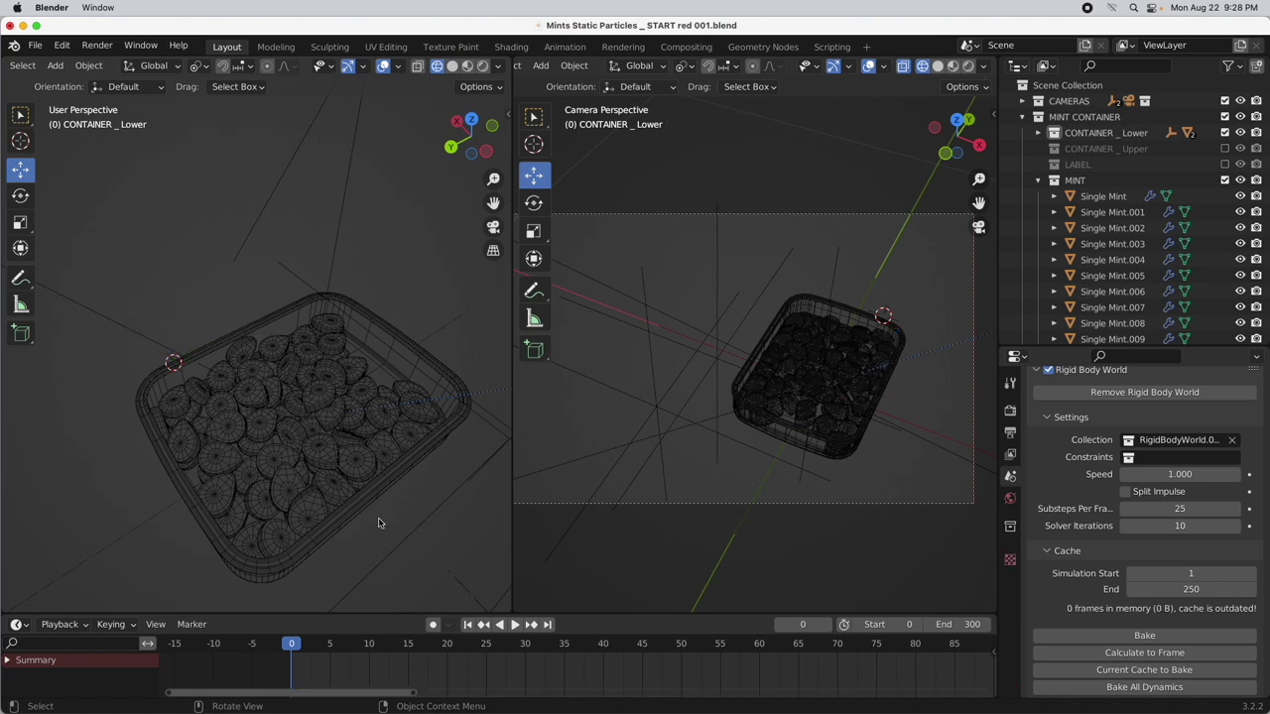
{"action": "middle_click_drag", "start_coordinate": [377, 522], "coordinate": [419, 516]}
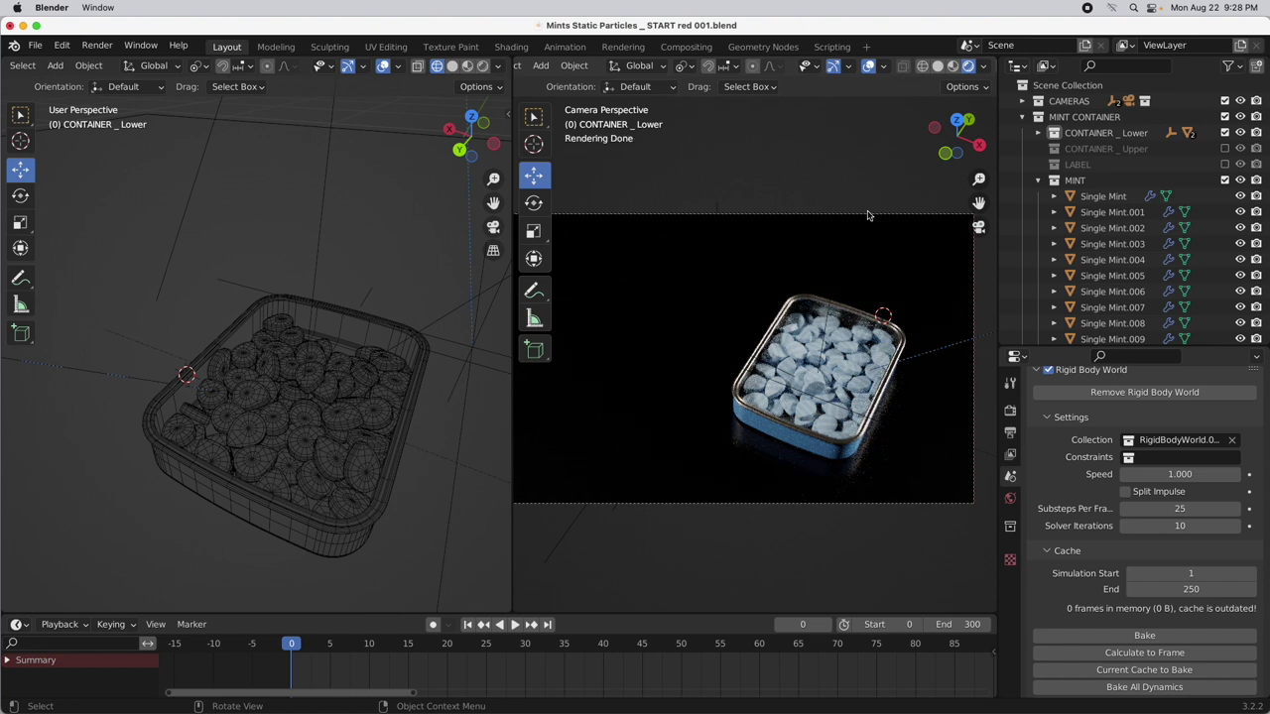
Switch the camera view to wireframe and lift the upright mint Single Mint.067 straight up
{"action": "left_click", "coordinate": [924, 66]}
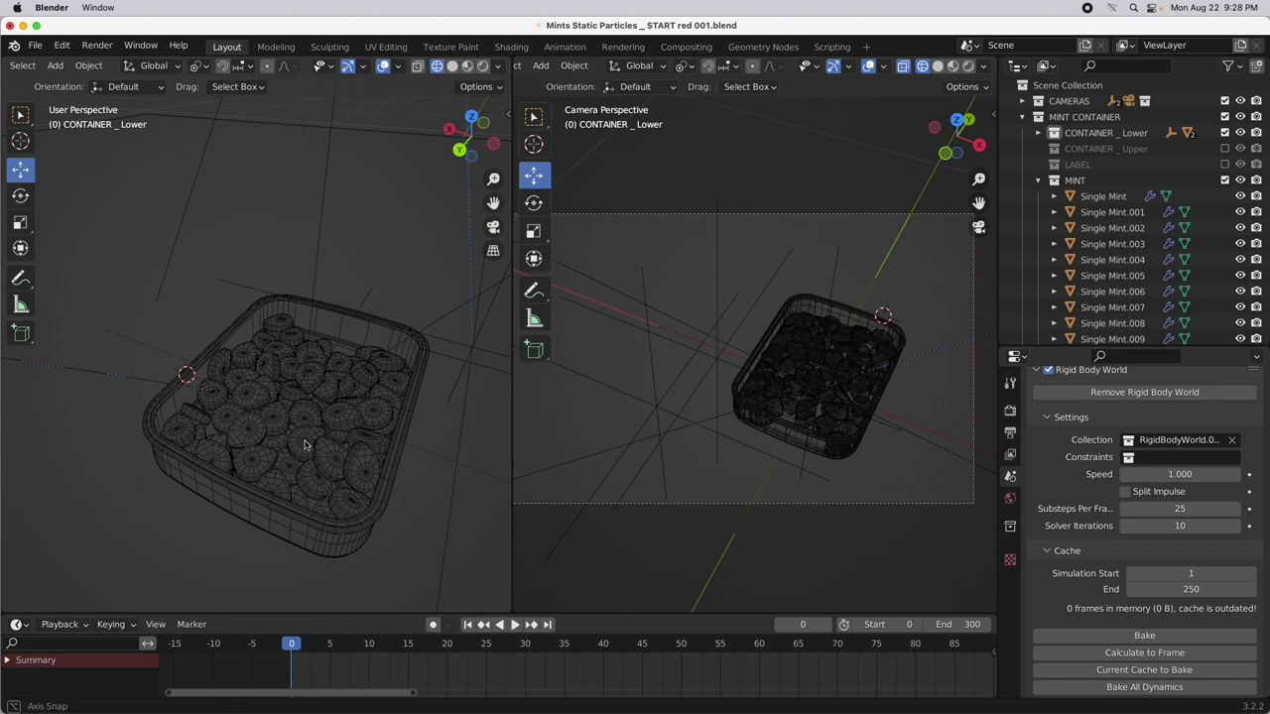
{"action": "middle_click_drag", "start_coordinate": [306, 446], "coordinate": [182, 458]}
{"action": "middle_click_drag", "start_coordinate": [343, 438], "coordinate": [378, 453]}
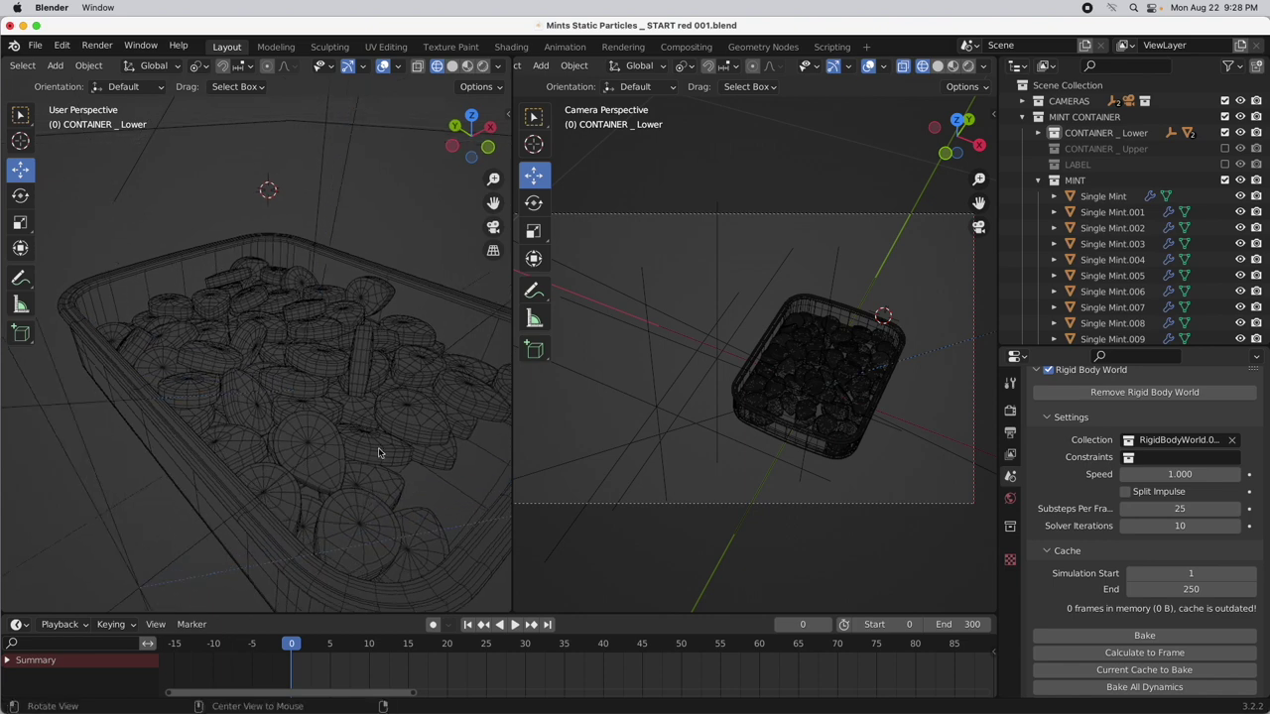
{"action": "left_click", "coordinate": [363, 355]}
{"action": "middle_click_drag", "start_coordinate": [386, 502], "coordinate": [426, 510]}
{"action": "left_click_drag", "start_coordinate": [371, 320], "coordinate": [409, 352]}
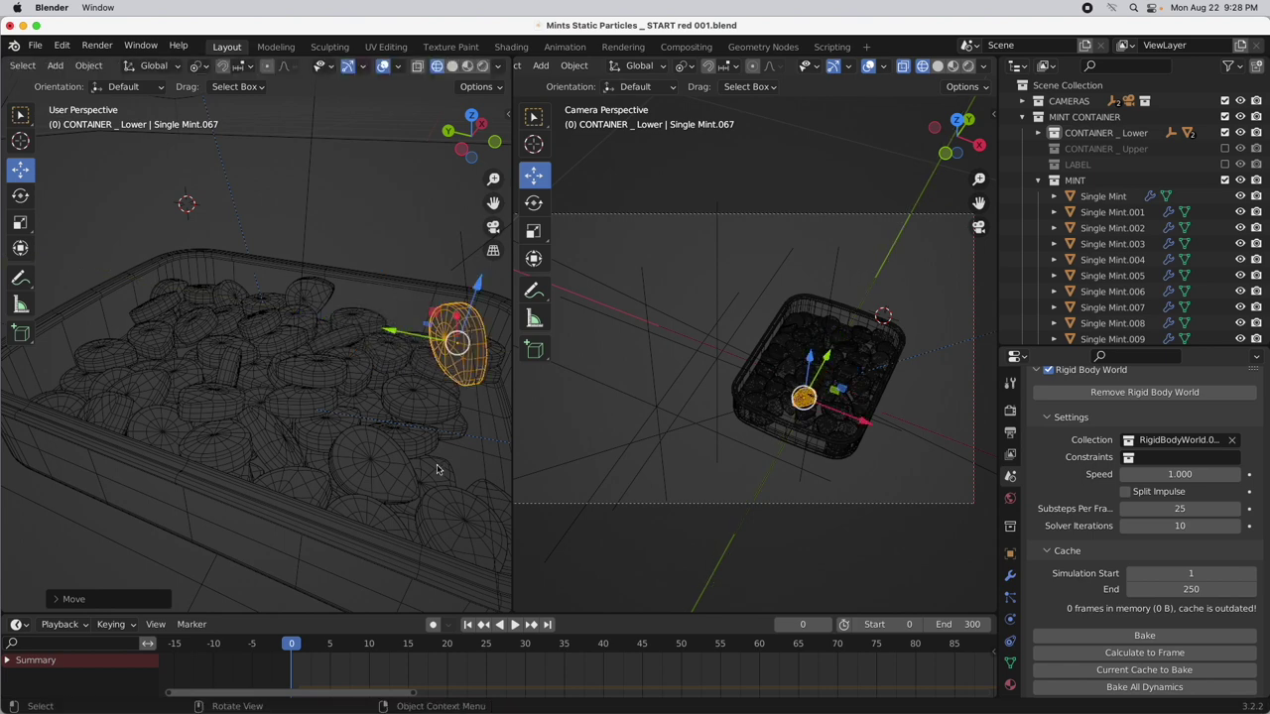
Rerun the simulation to frame 29 so the lifted mint drops into a tin corner
{"action": "middle_click_drag", "start_coordinate": [436, 469], "coordinate": [362, 441]}
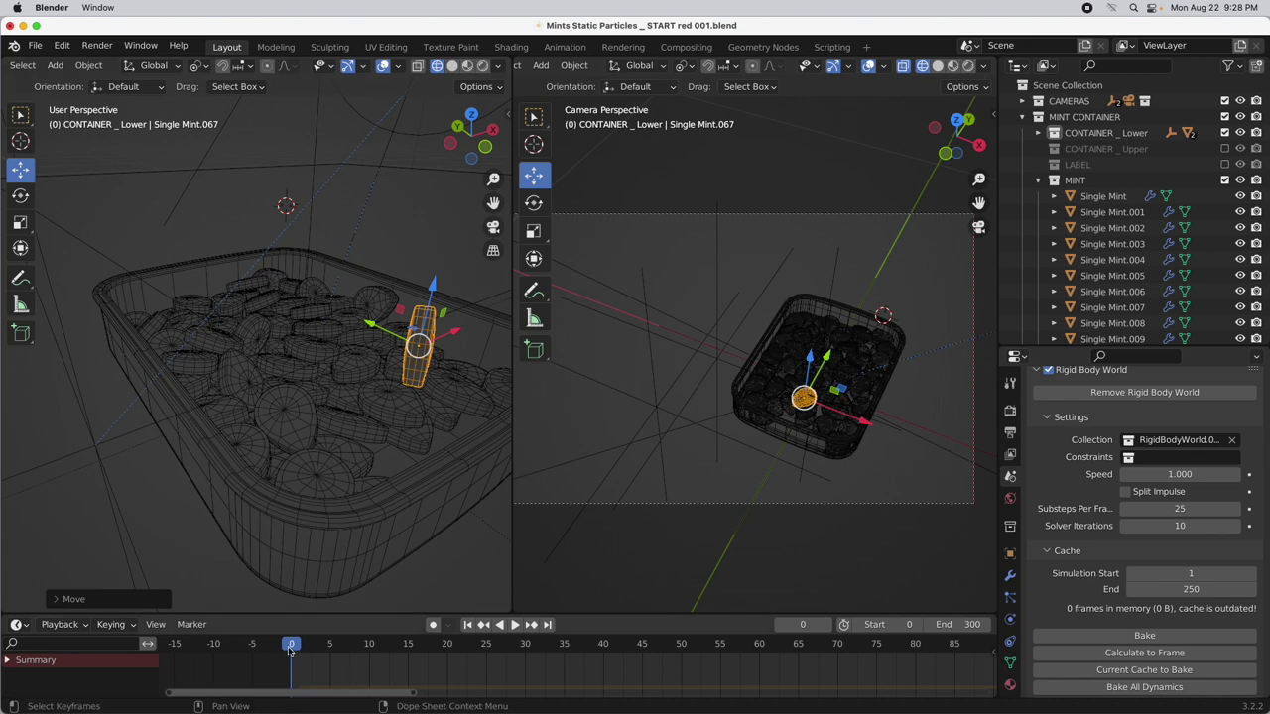
{"action": "key", "text": "space"}
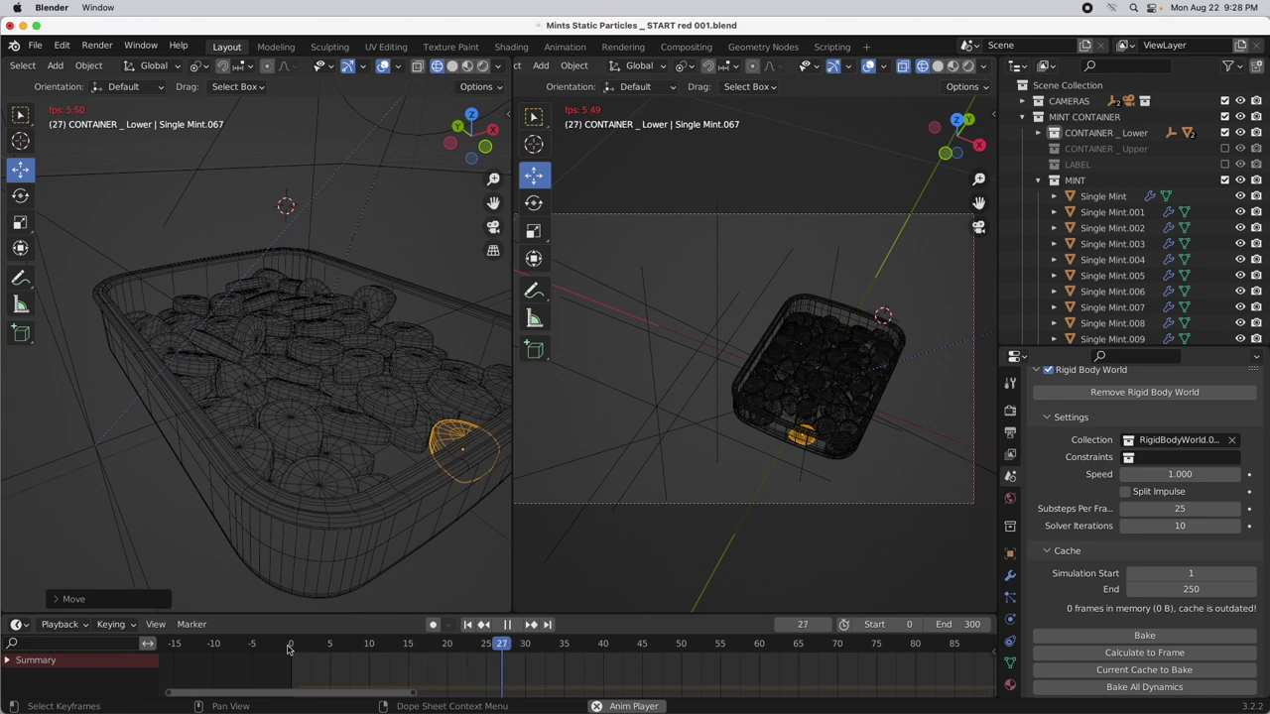
{"action": "key", "text": "space"}
{"action": "scroll", "coordinate": [341, 453], "scroll_direction": "up", "scroll_amount": 5}
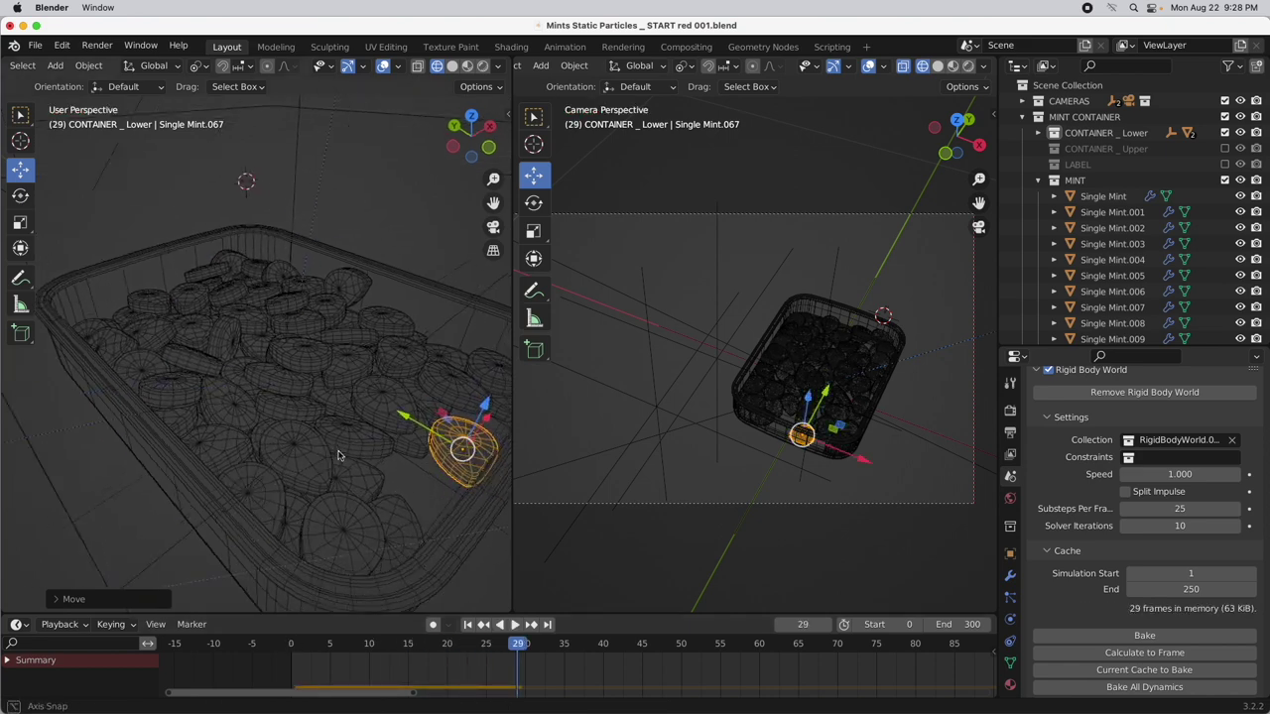
{"action": "middle_click_drag", "start_coordinate": [345, 452], "coordinate": [335, 360]}
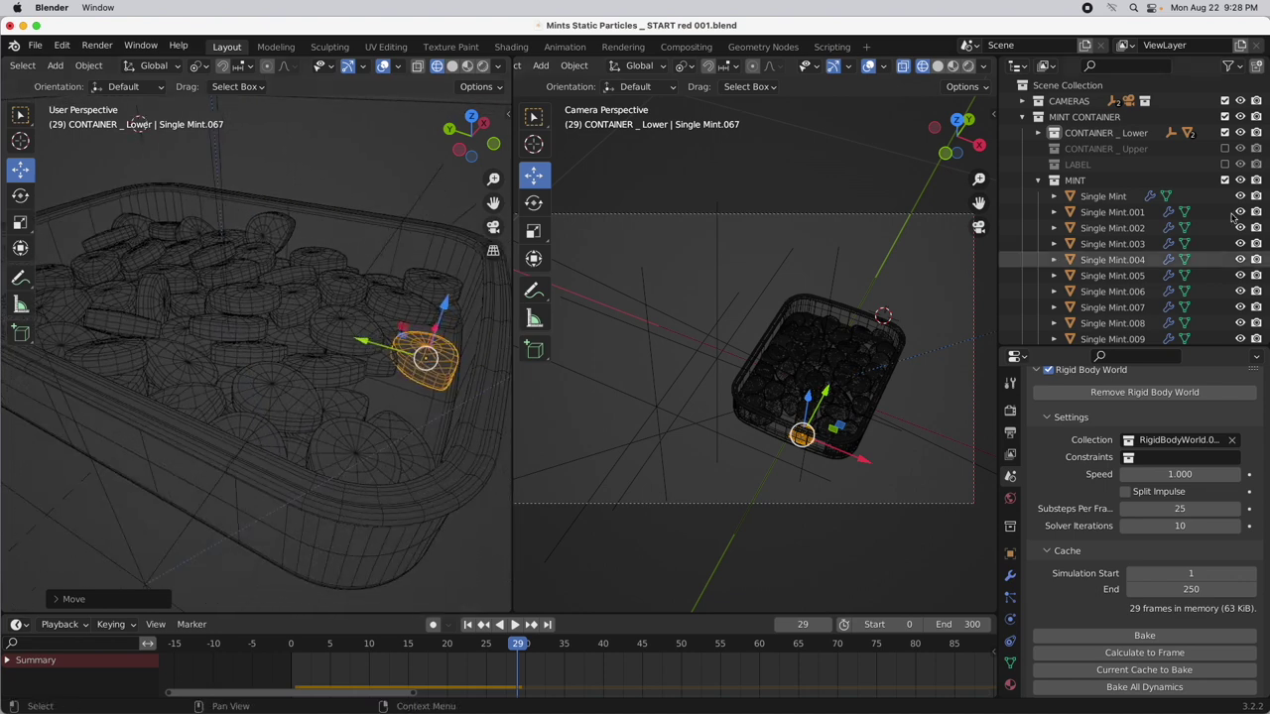
Select every object in the MINT collection from the Outliner
{"action": "right_click", "coordinate": [1078, 182]}
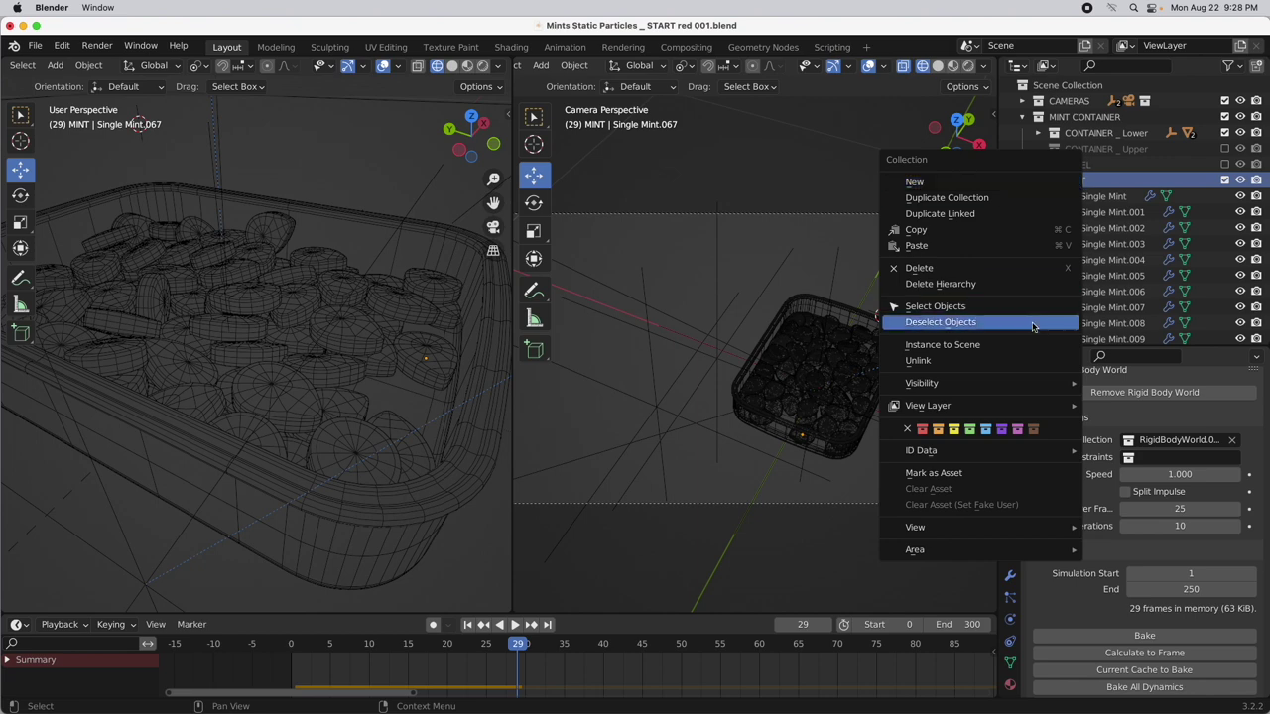
{"action": "left_click", "coordinate": [934, 306]}
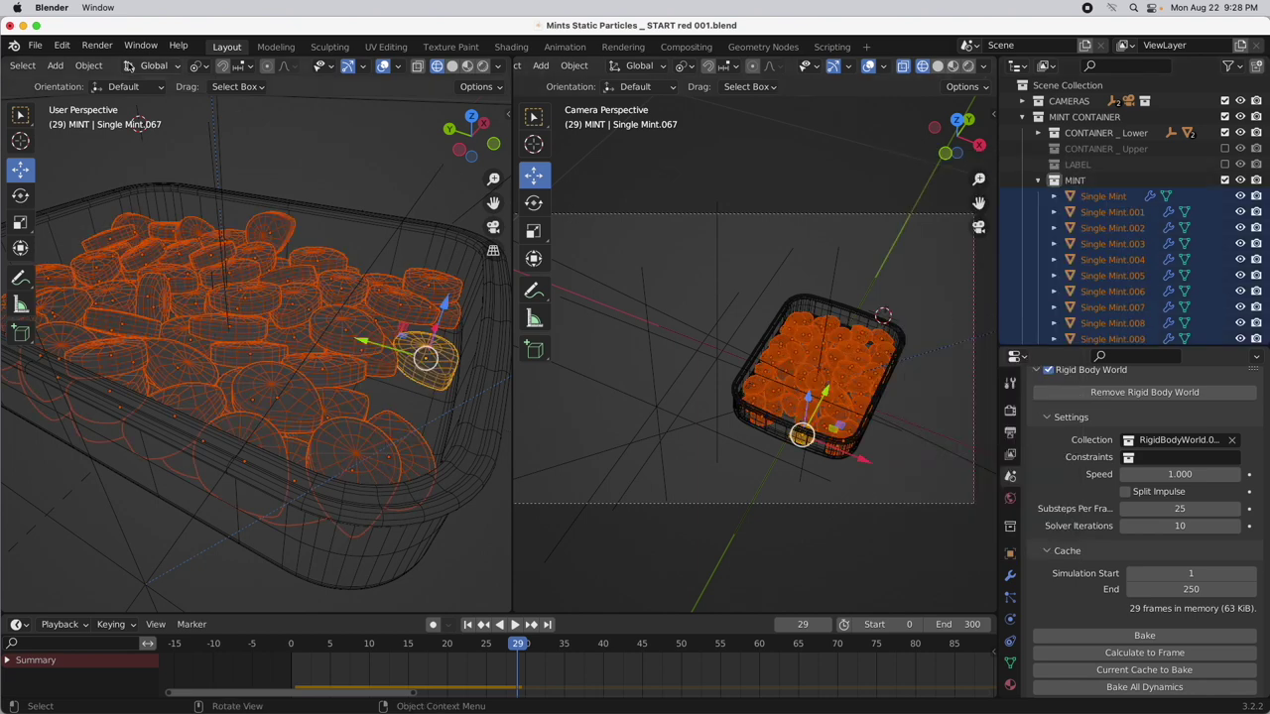
{"action": "left_click", "coordinate": [154, 67]}
Apply the mints' rigid body transformation and return to frame 0
{"action": "left_click", "coordinate": [89, 67]}
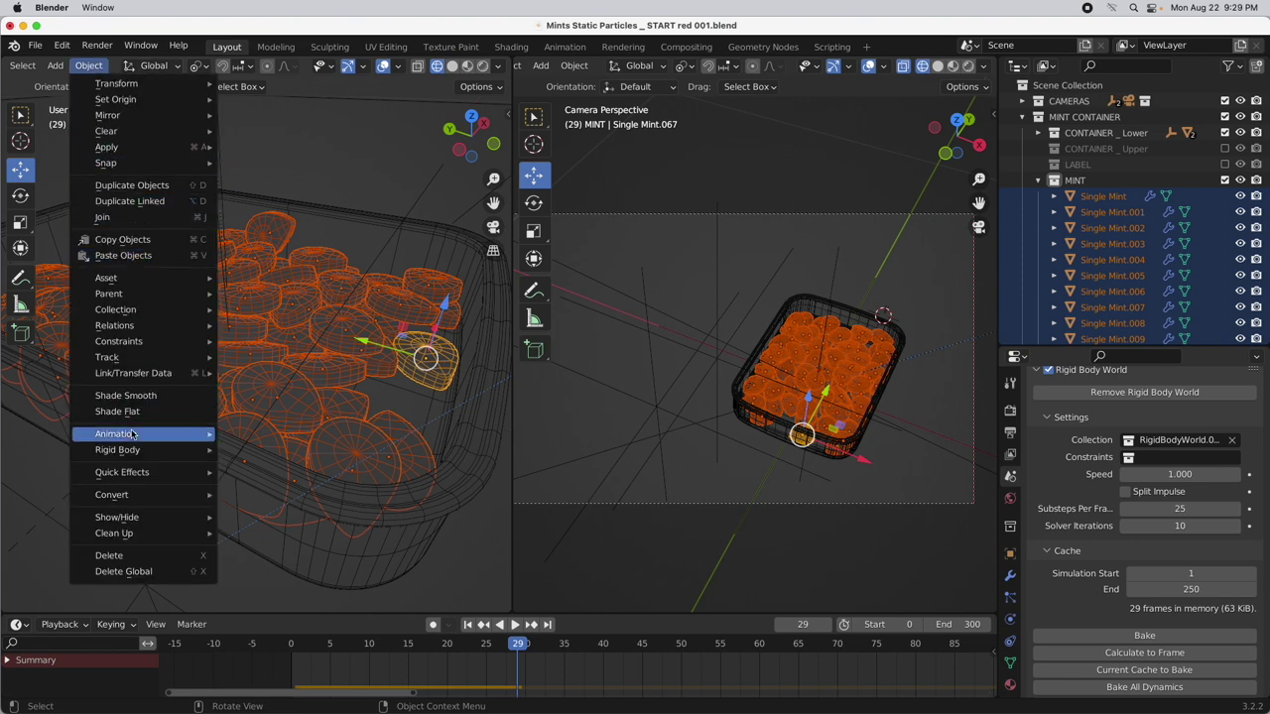
{"action": "mouse_move", "coordinate": [136, 451]}
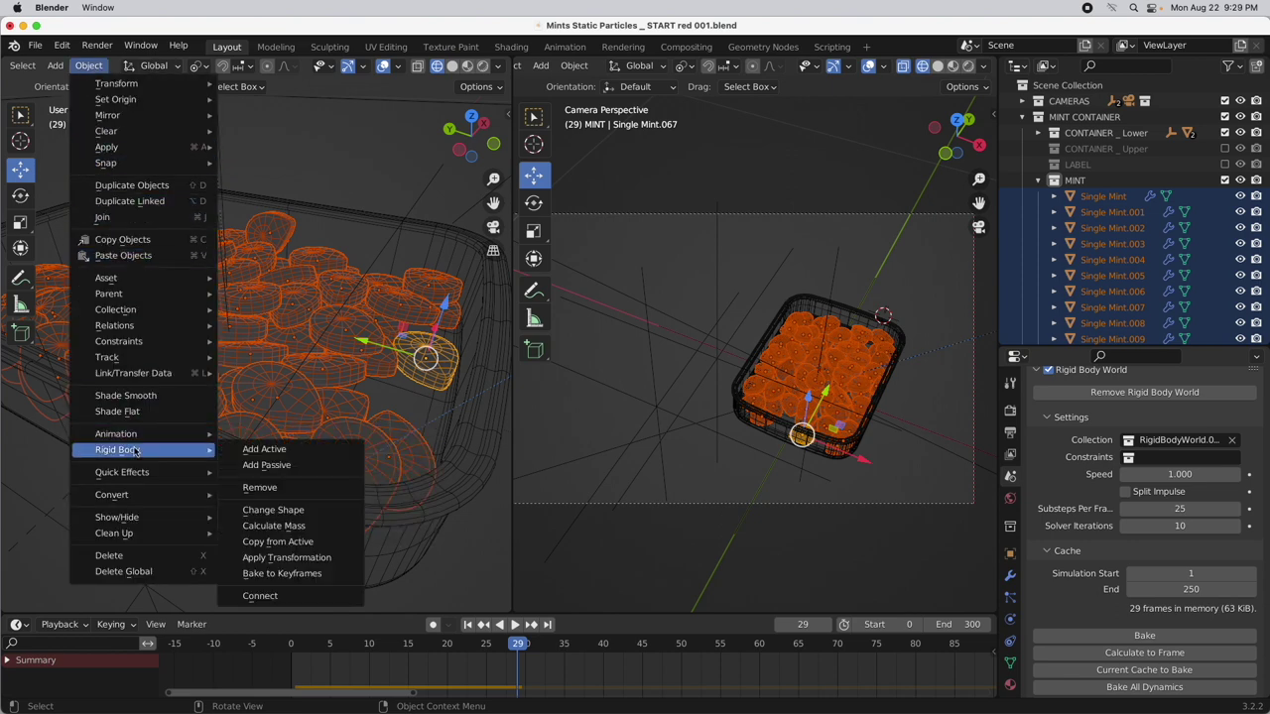
{"action": "left_click", "coordinate": [287, 557]}
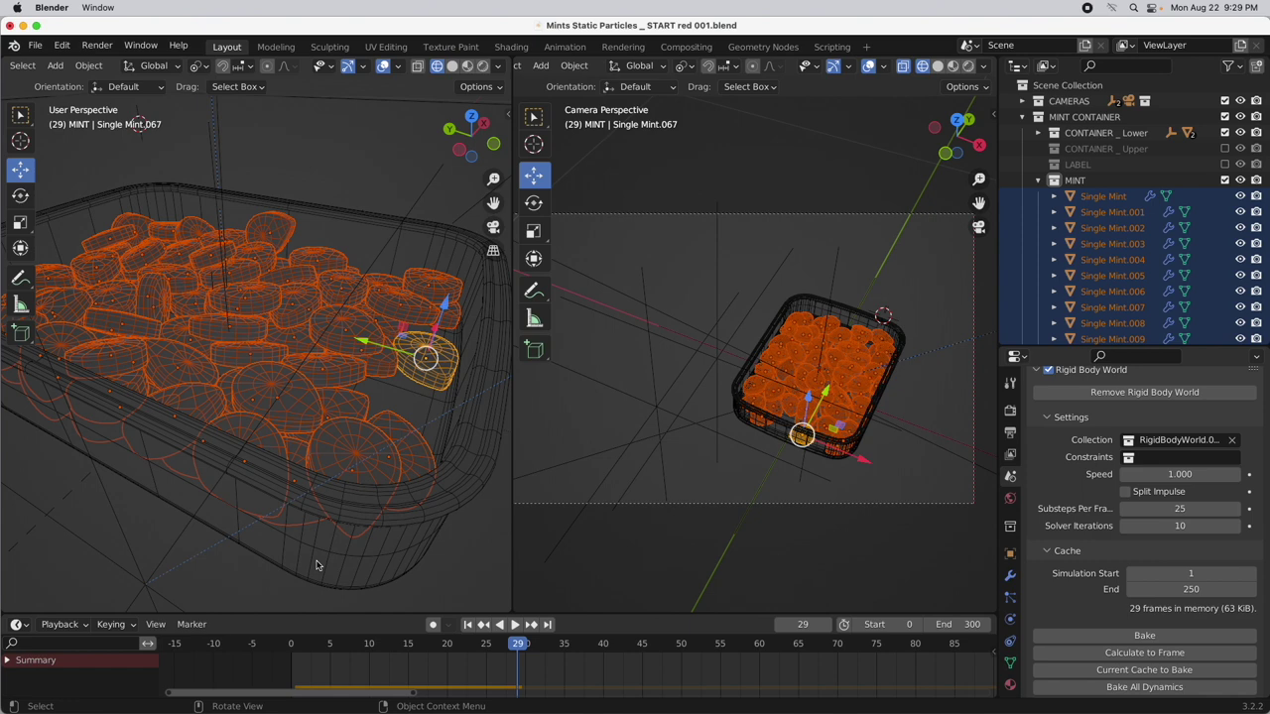
{"action": "left_click", "coordinate": [293, 645]}
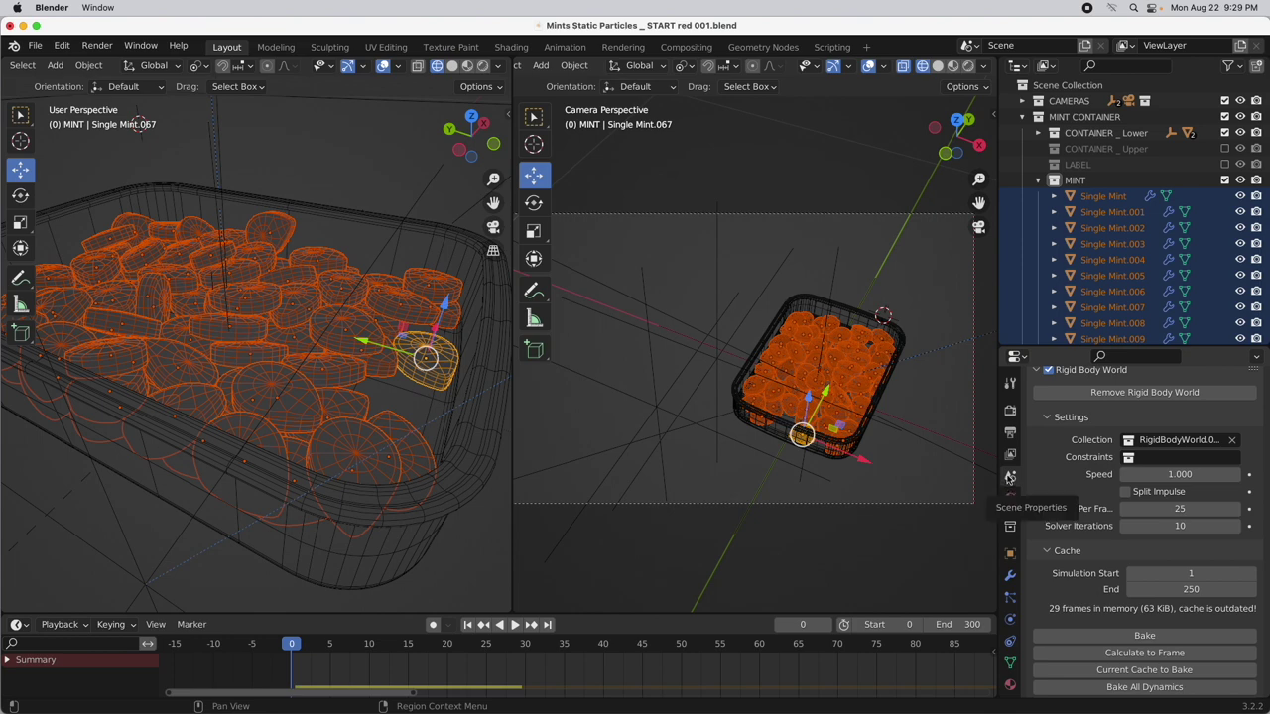
Delete the scene's Rigid Body World so the settled mints stay fixed in the tin
{"action": "scroll", "coordinate": [1116, 486], "scroll_direction": "up", "scroll_amount": 2}
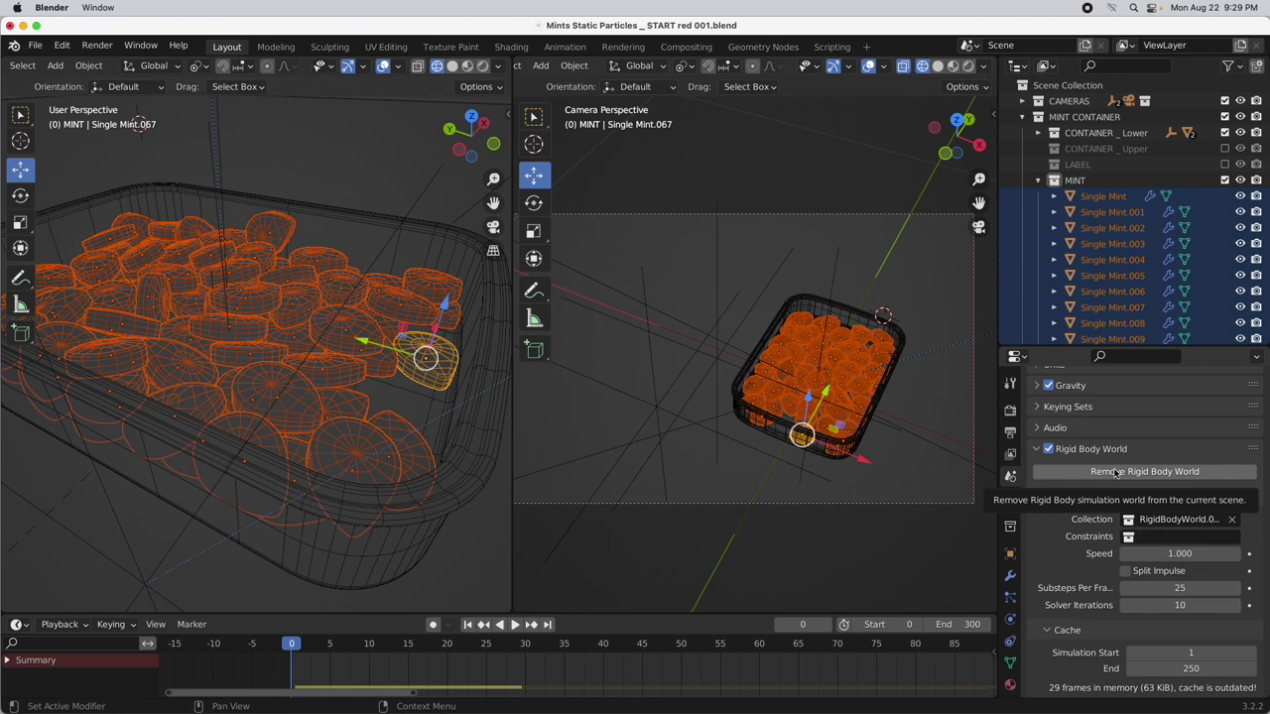
{"action": "left_click", "coordinate": [1116, 472]}
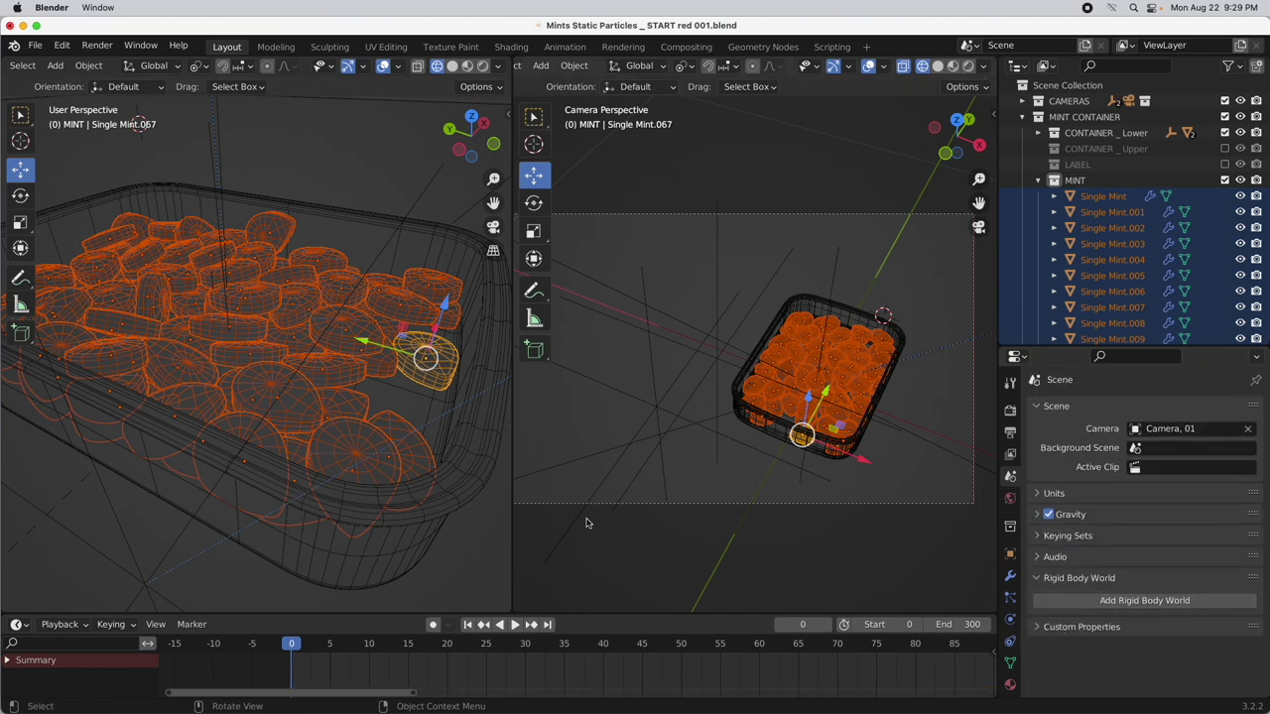